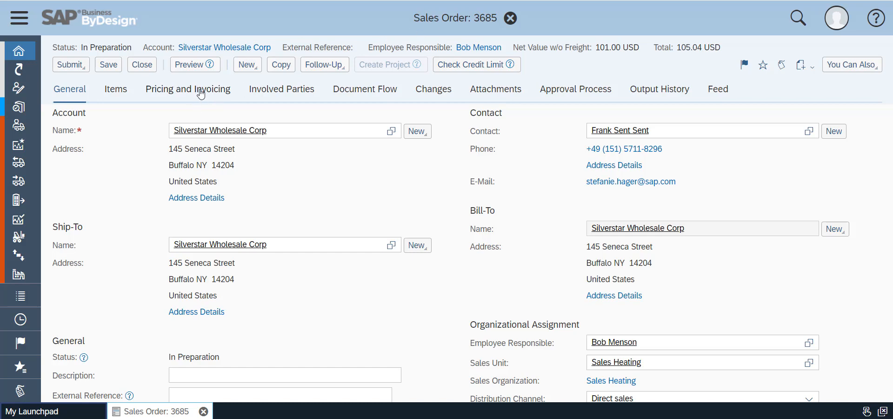
Step: Add a row to the sales order's Total Pricing and review the price components offered for the entire document
click(203, 95)
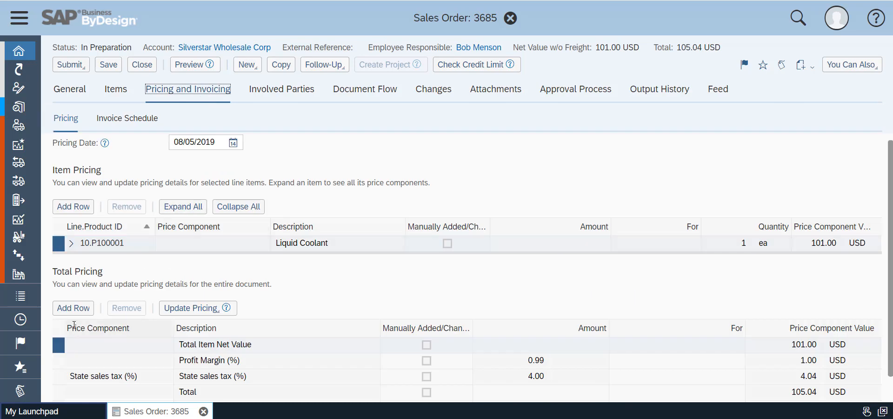
click(75, 310)
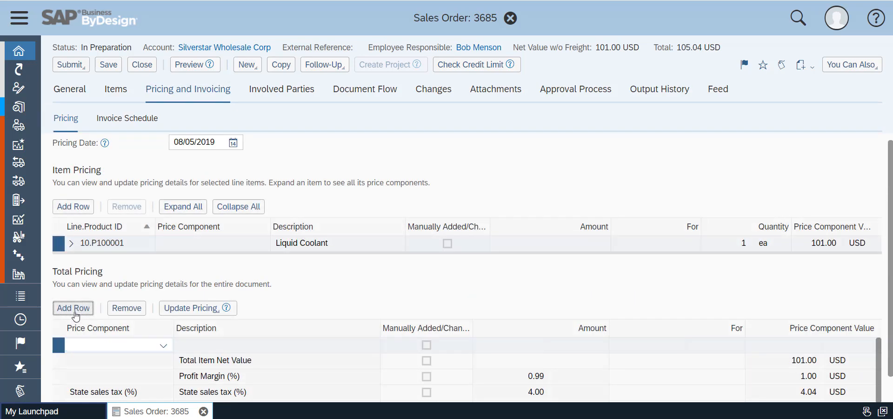
click(164, 347)
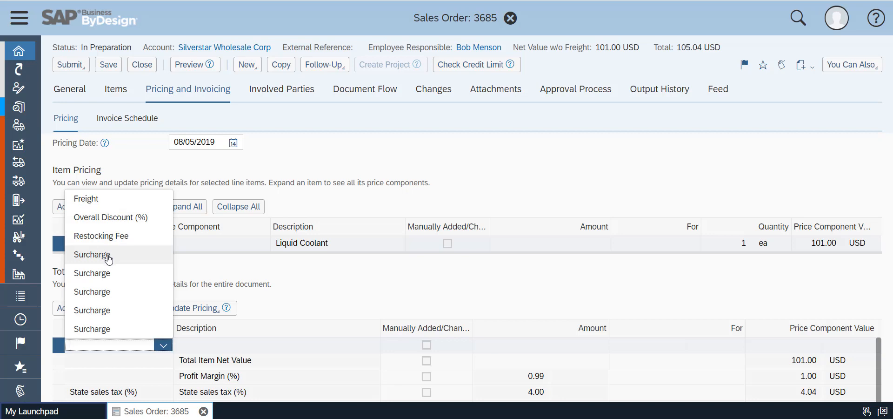
click(304, 298)
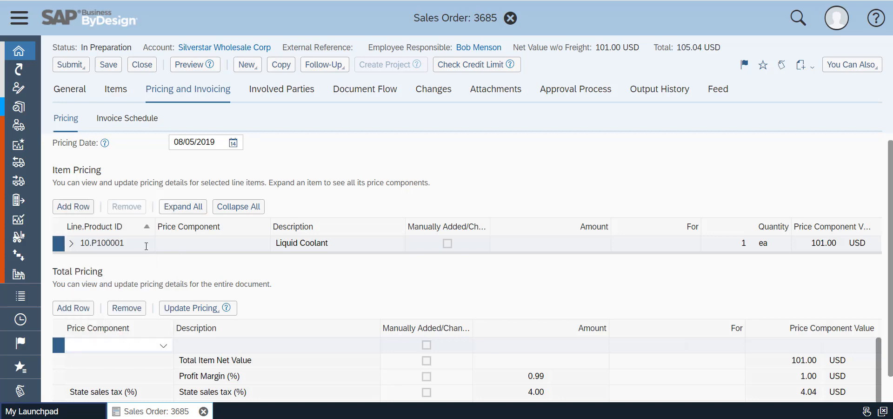
Step: Add an Item Pricing row for the Liquid Coolant line and review the price components available for it
click(73, 206)
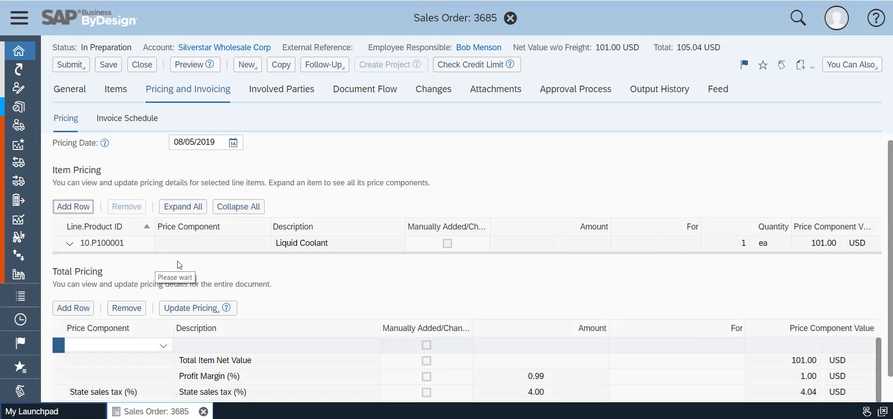
click(259, 261)
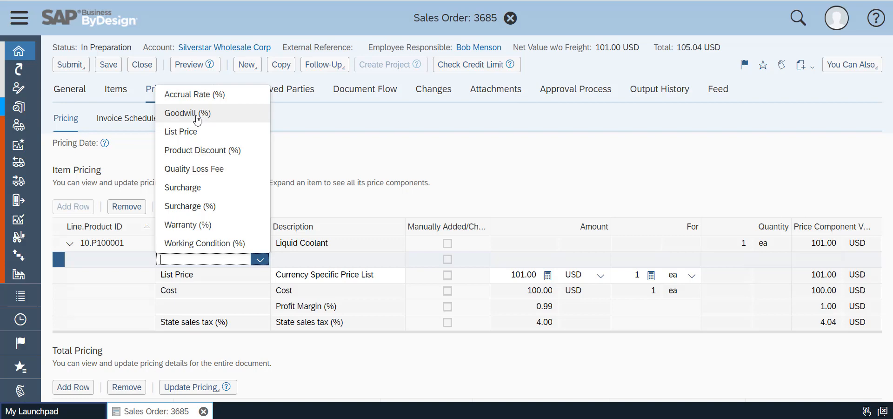
click(295, 166)
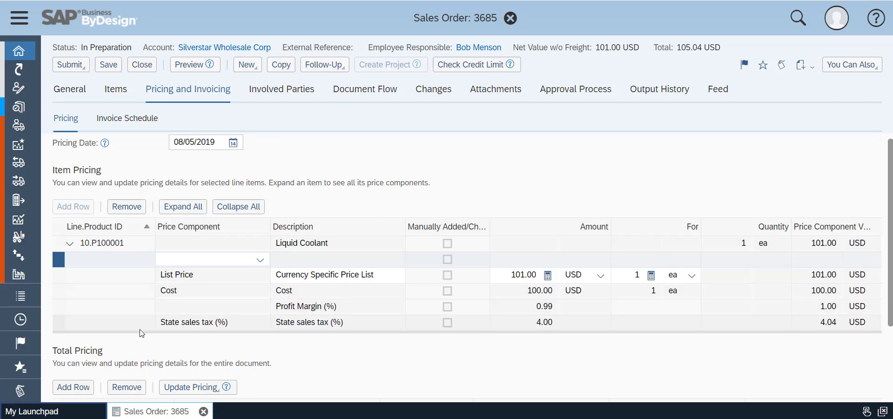
Step: Go to the OData Services view in Application and User Management and show the Custom OData Services
click(32, 411)
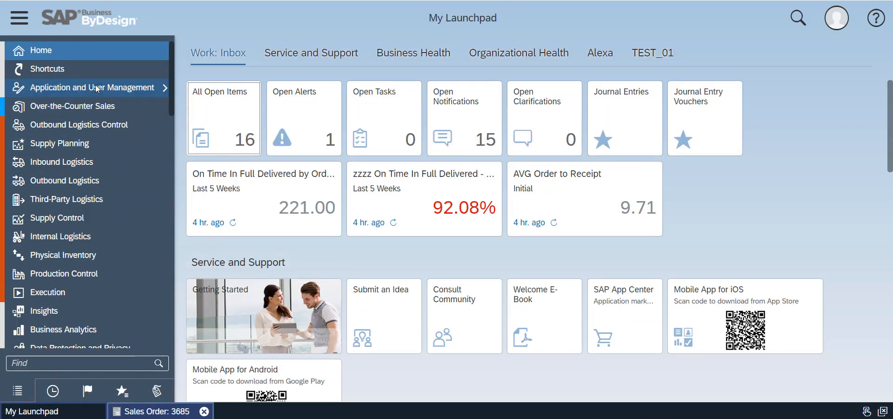
click(103, 90)
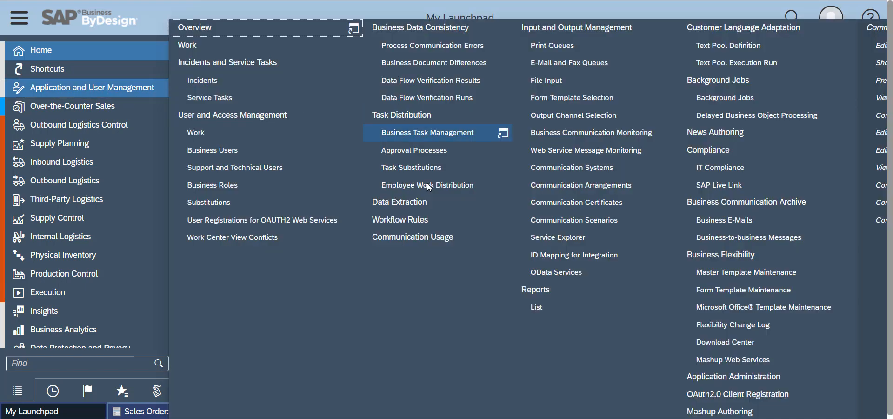
click(566, 271)
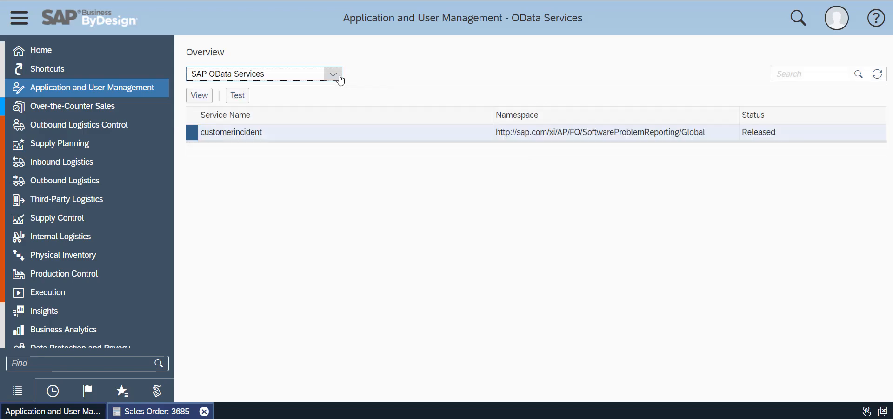
click(334, 75)
click(268, 112)
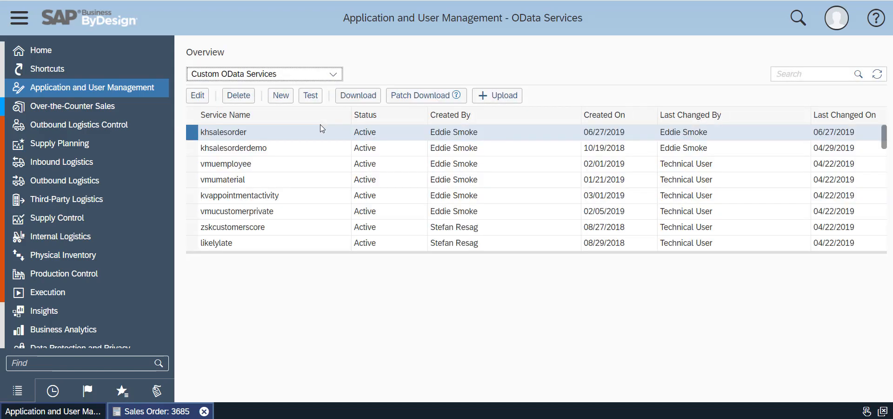
Step: Create a custom OData service named salesorderpricecomponents, then save and open it for editing
click(281, 96)
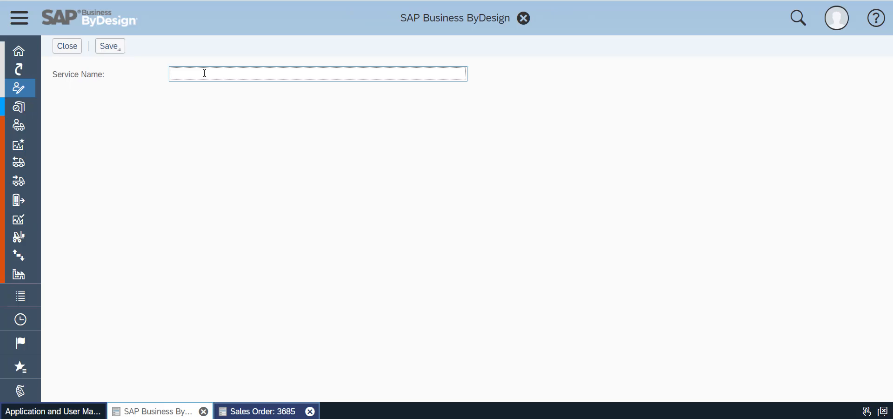
text(salesorderpricecomponents)
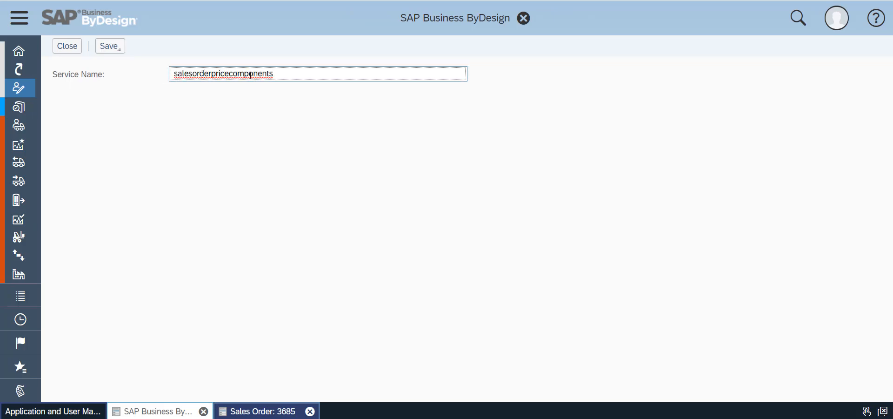
click(112, 48)
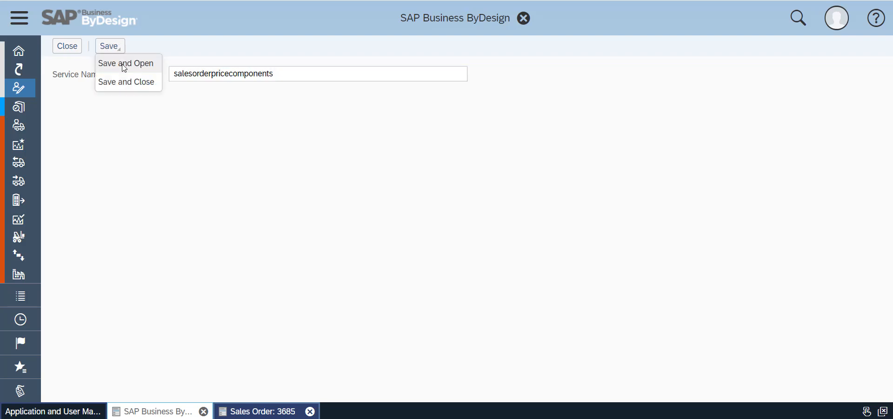
click(124, 65)
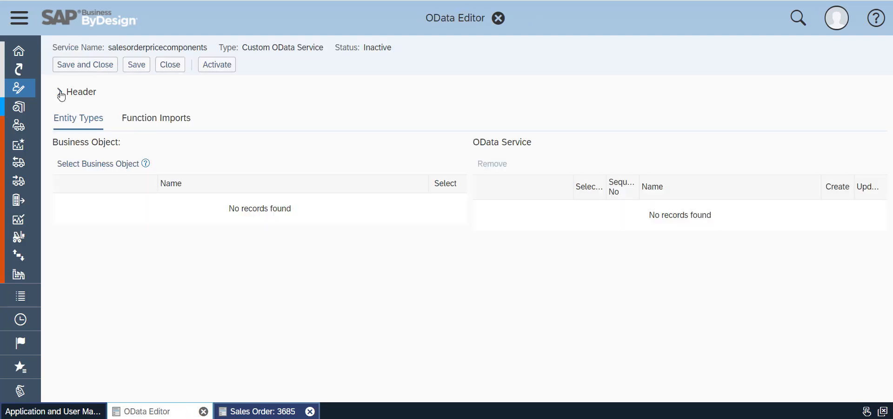
Step: Assign the work center view CRM_SALESORDERS in the OData service's header
click(60, 92)
click(400, 143)
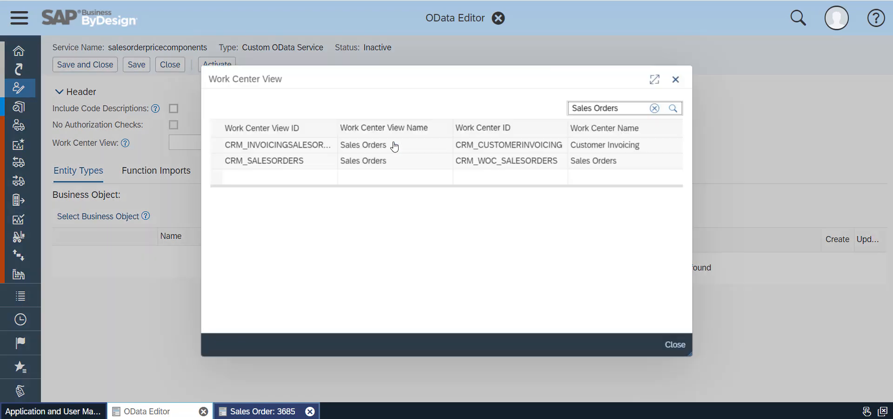
click(350, 163)
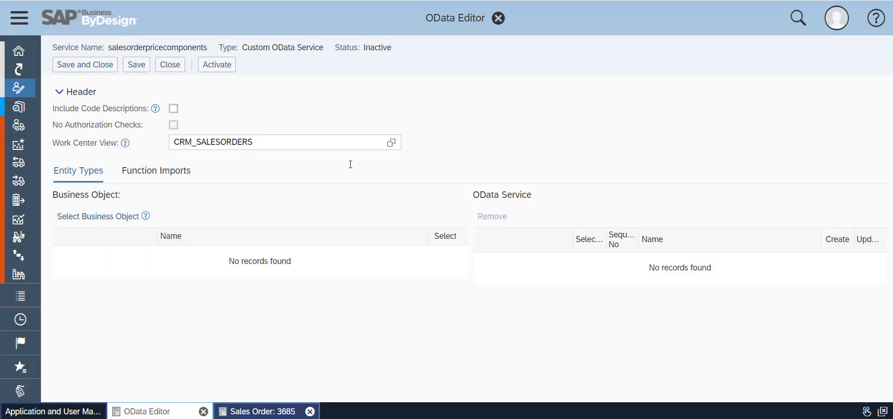
Step: Select the business object SalesOrder with node Root as the source for the service's entity types
click(132, 222)
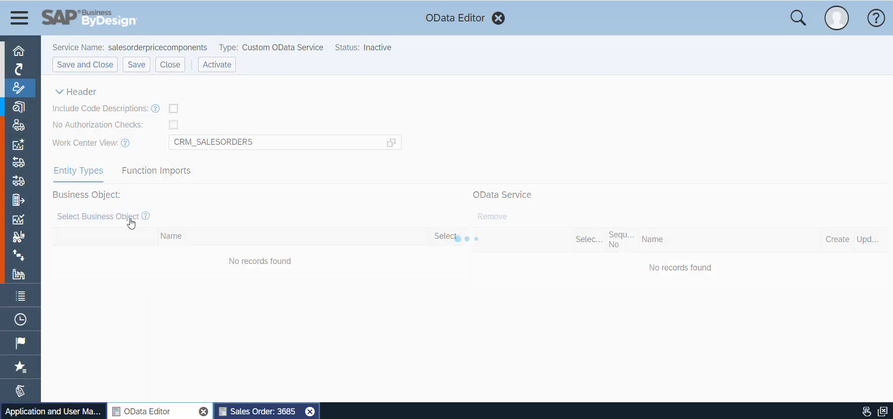
text(Sales)
click(320, 202)
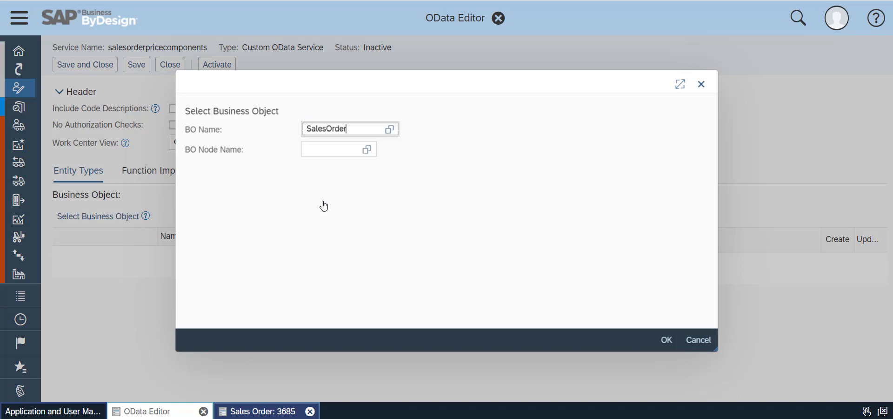
click(320, 149)
text(Roo)
click(322, 166)
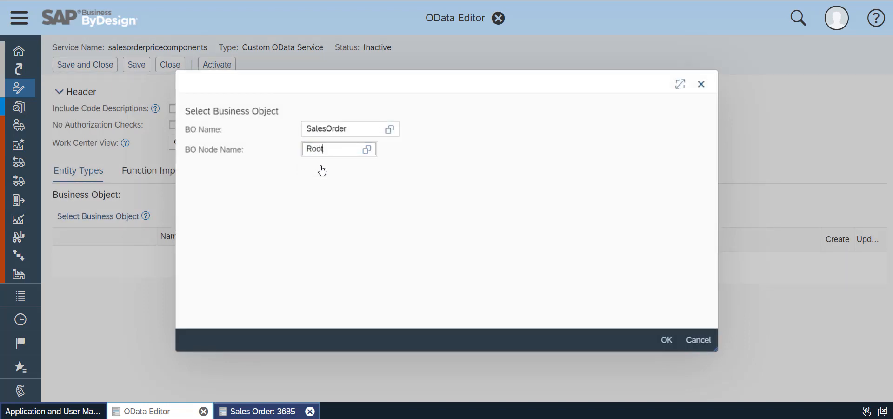
click(667, 340)
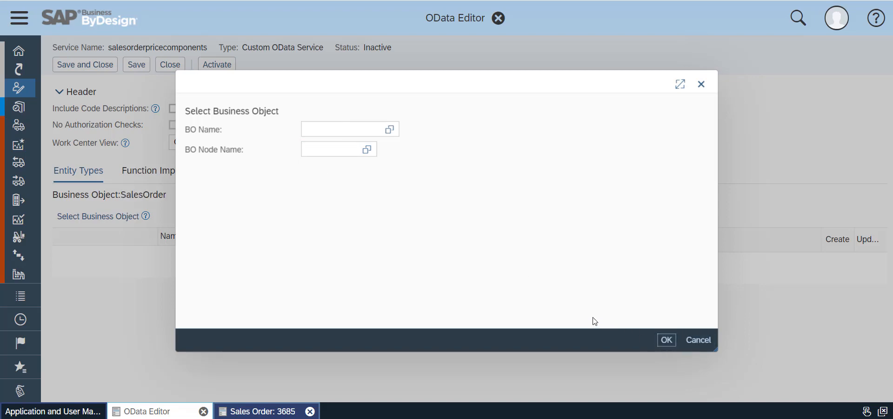
Step: Include the SalesOrder Root node in the OData service and select its ID field
click(447, 254)
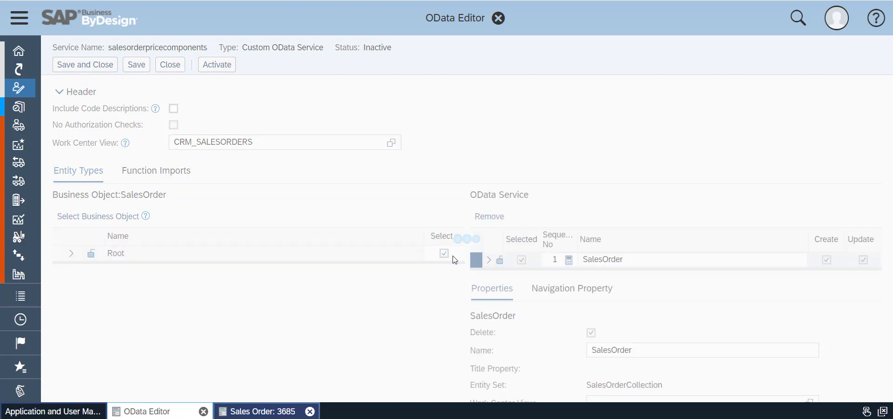
click(71, 253)
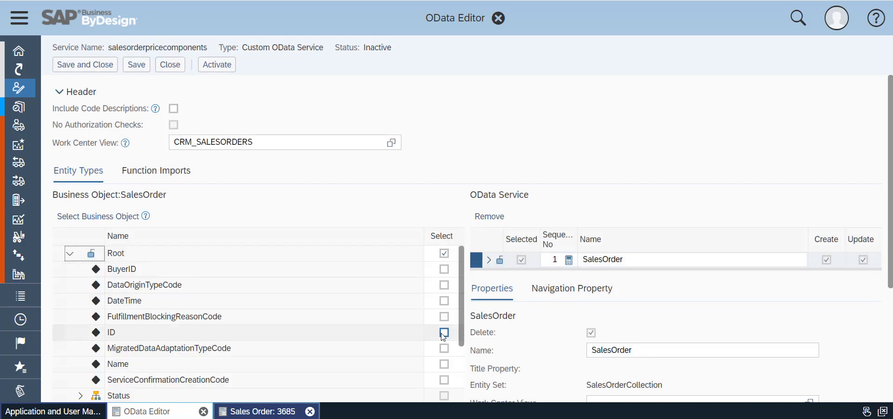
click(445, 333)
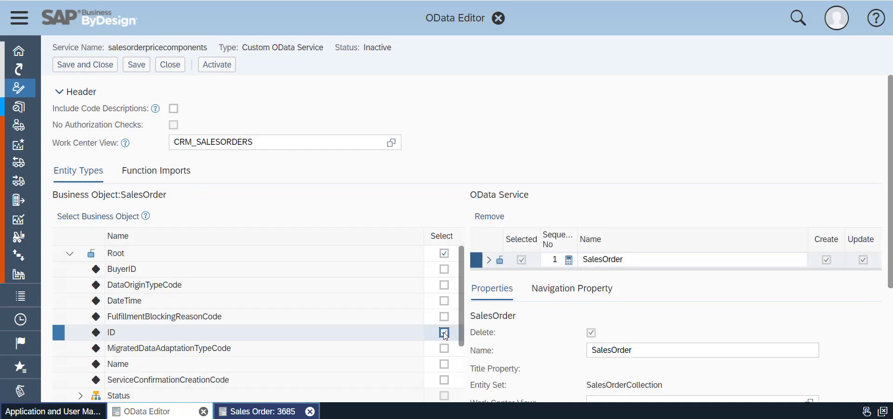
Step: Add the PriceAndTaxCalculation node beneath the SalesOrder Root to the OData service
scroll(414, 309, down, 1)
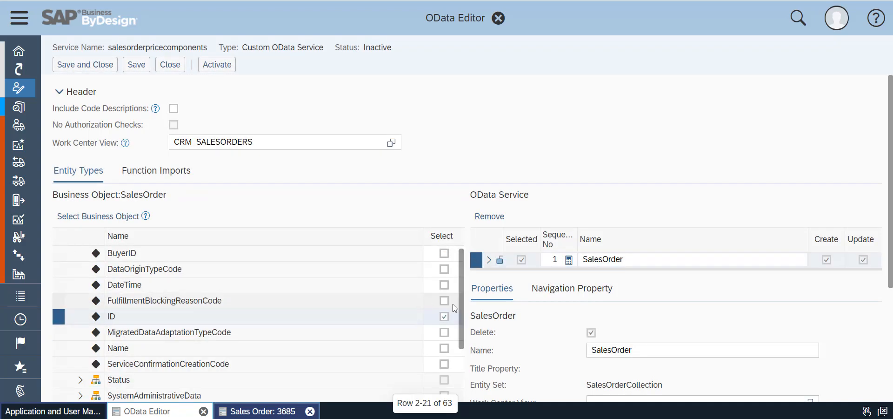
scroll(464, 321, down, 10)
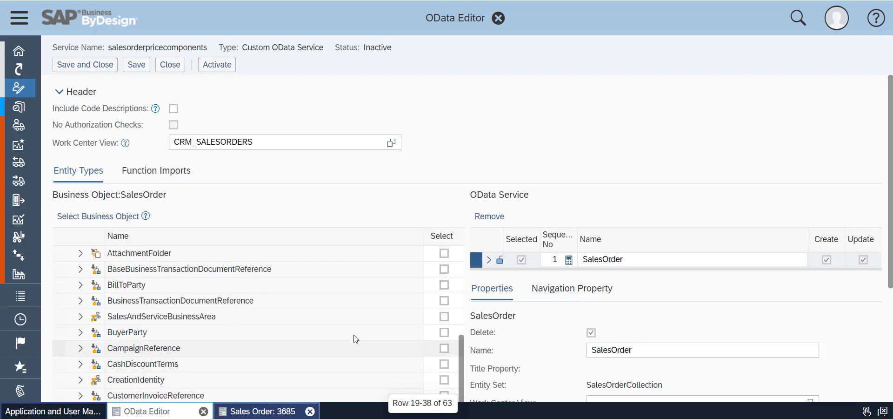
scroll(356, 338, down, 6)
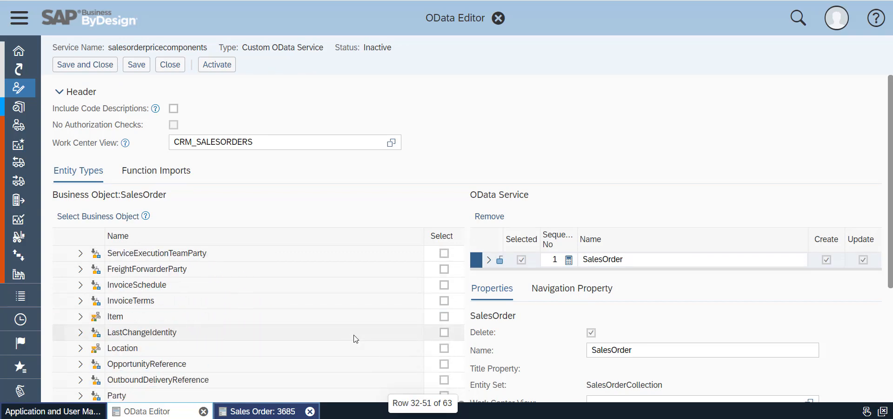
scroll(355, 338, down, 3)
scroll(356, 338, down, 3)
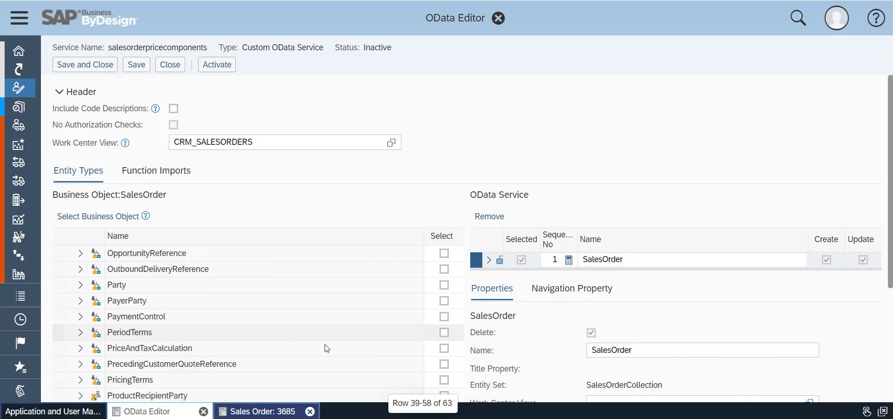
click(446, 349)
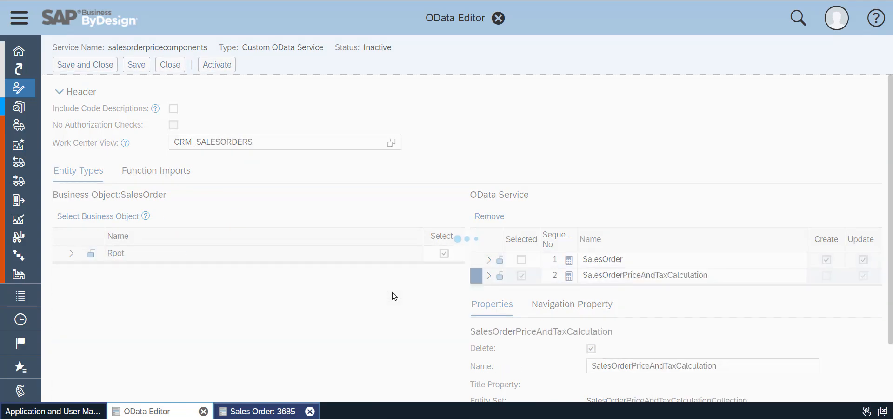
Step: Add the OperationalPriceComponent subnode of PriceAndTaxCalculation to the OData service
click(71, 254)
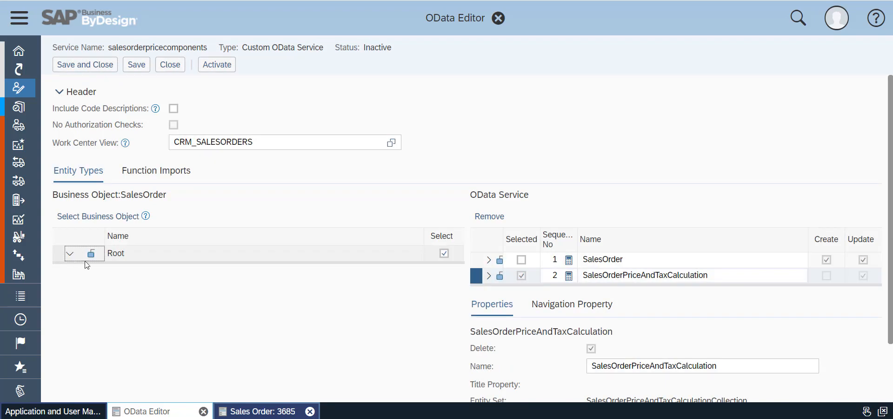
scroll(375, 325, down, 3)
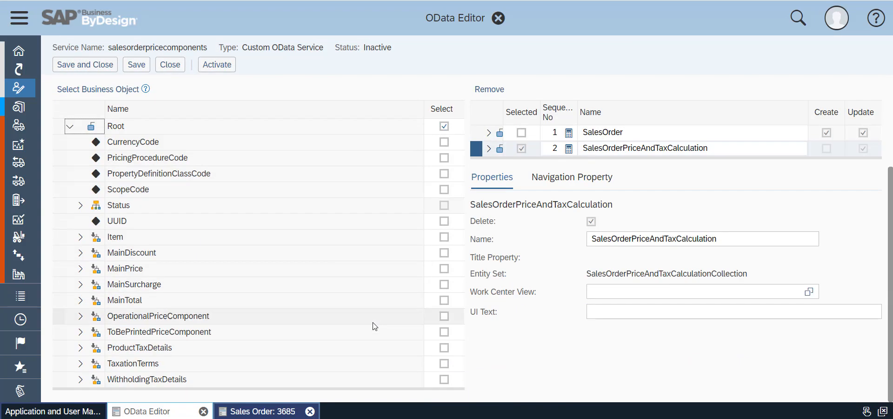
click(443, 317)
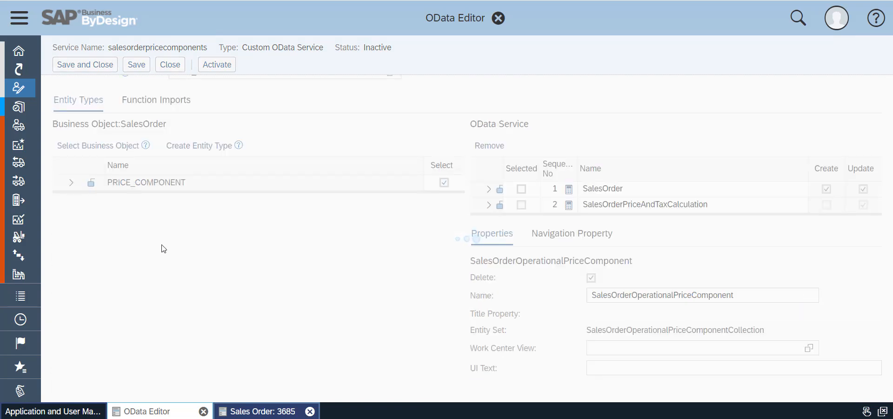
Step: Select the Rate fields DecimalValue, CurrencyCode and MeasureUnitCode plus TypeCode for the header-level OperationalPriceComponent entity
click(71, 170)
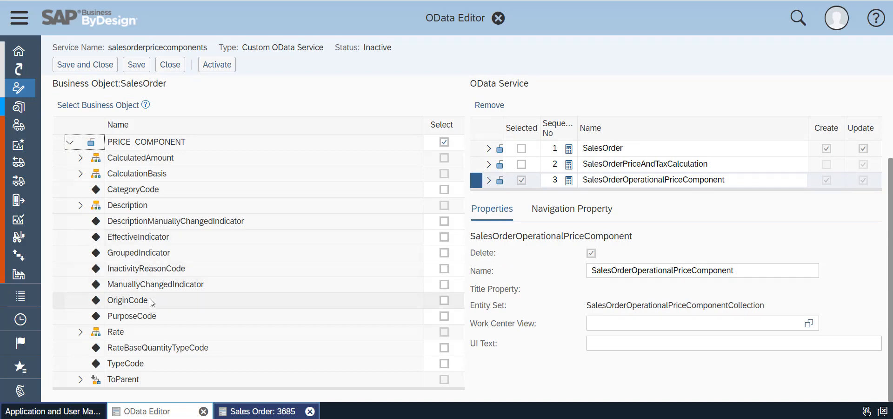
click(80, 333)
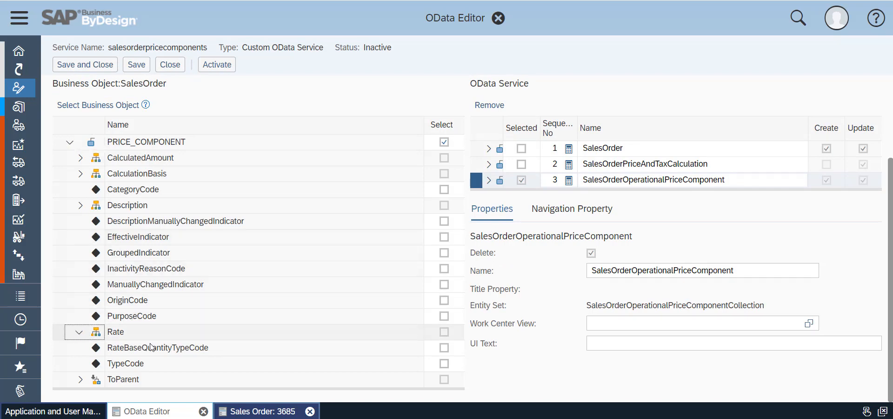
scroll(419, 358, down, 3)
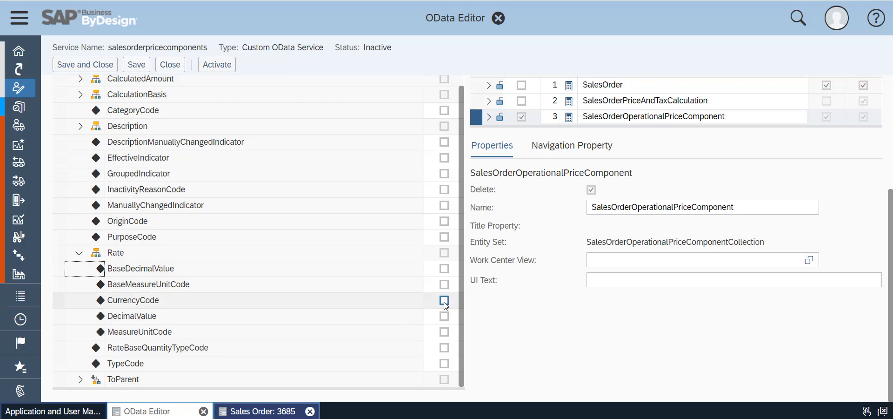
click(444, 316)
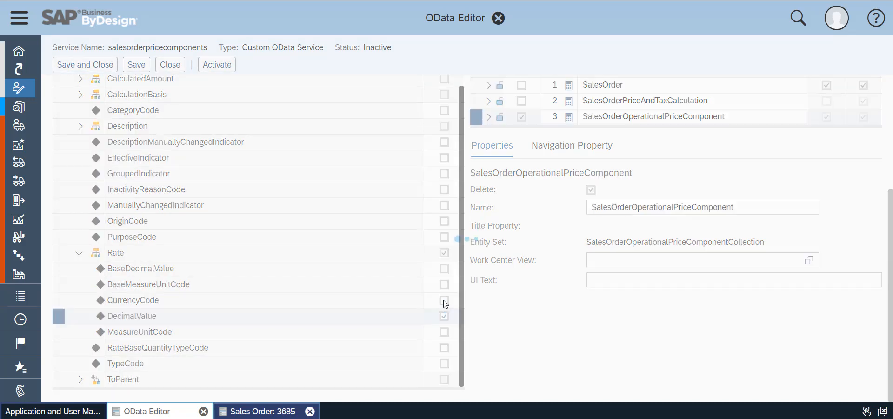
click(445, 300)
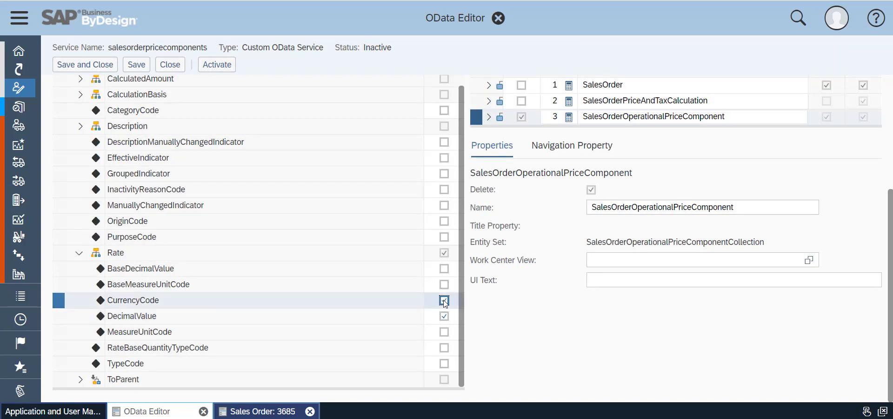
click(444, 333)
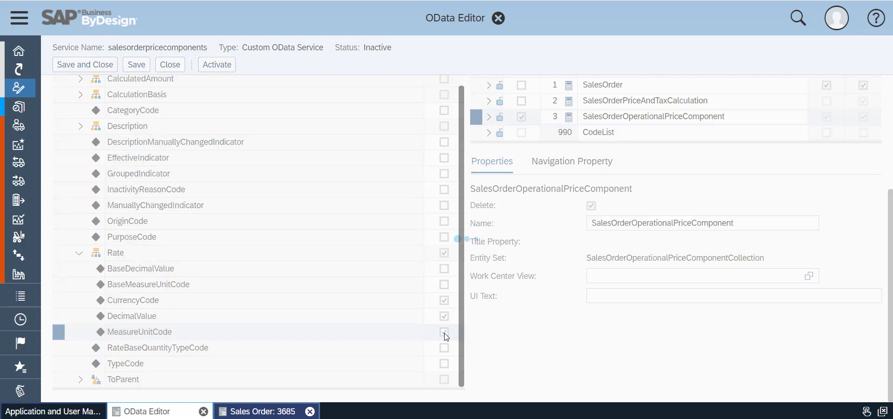
click(445, 364)
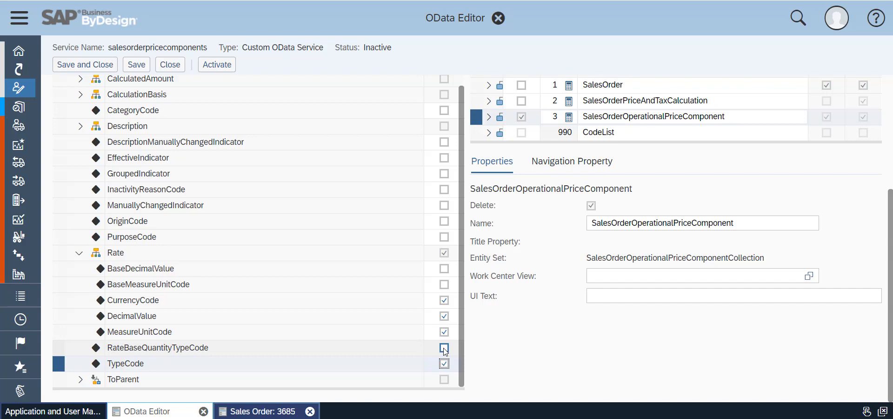
Step: Add the Item subnode of SalesOrderPriceAndTaxCalculation to the OData service
click(521, 101)
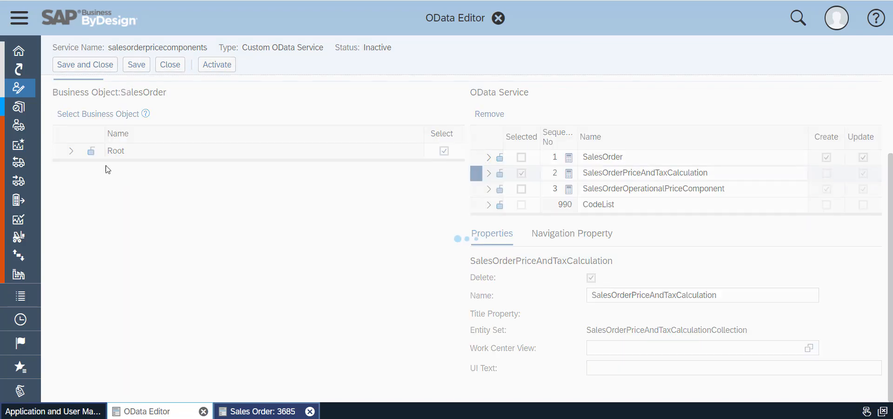
click(71, 151)
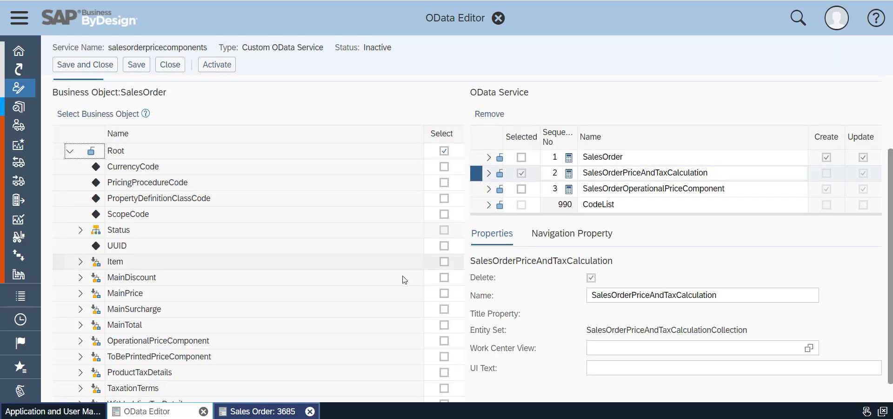
scroll(389, 307, down, 1)
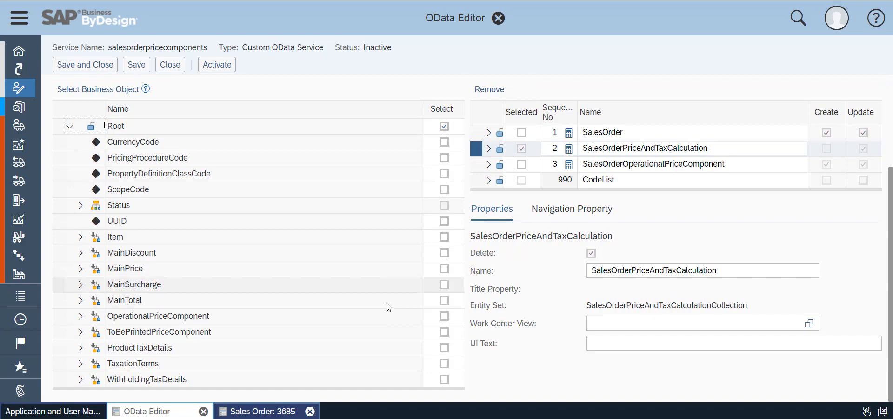
click(444, 237)
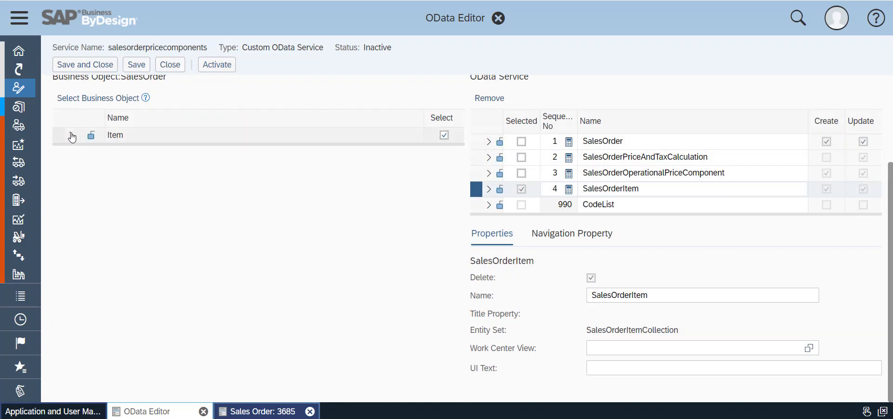
Step: Add the OperationalItemPriceComponent subnode of Item to the OData service
click(71, 135)
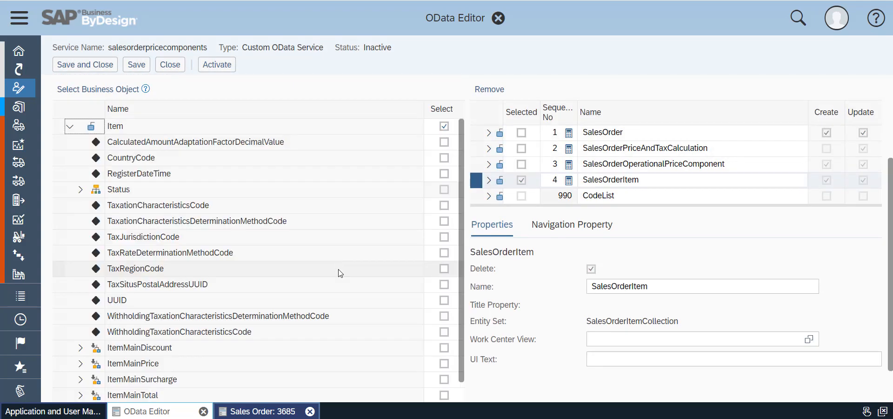
scroll(242, 353, down, 2)
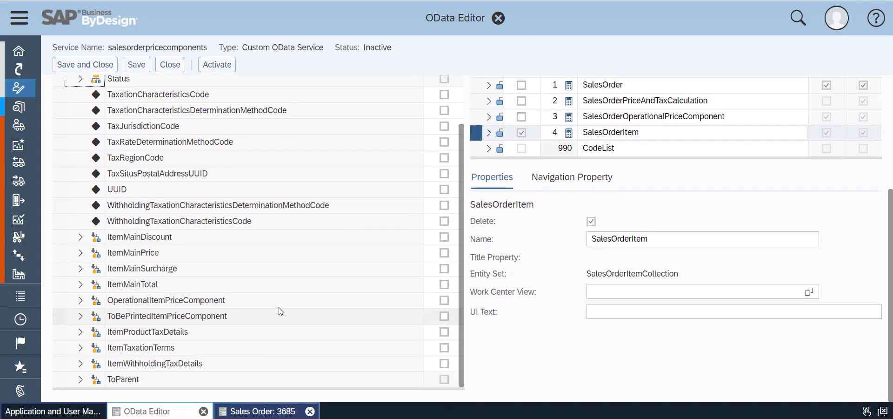
click(444, 300)
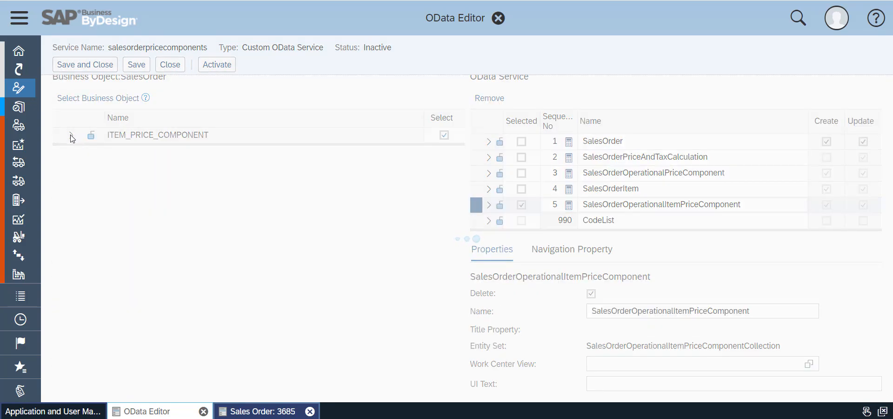
Step: Select TypeCode and the Rate fields DecimalValue, CurrencyCode and MeasureUnitCode for the item-level price component entity
click(71, 136)
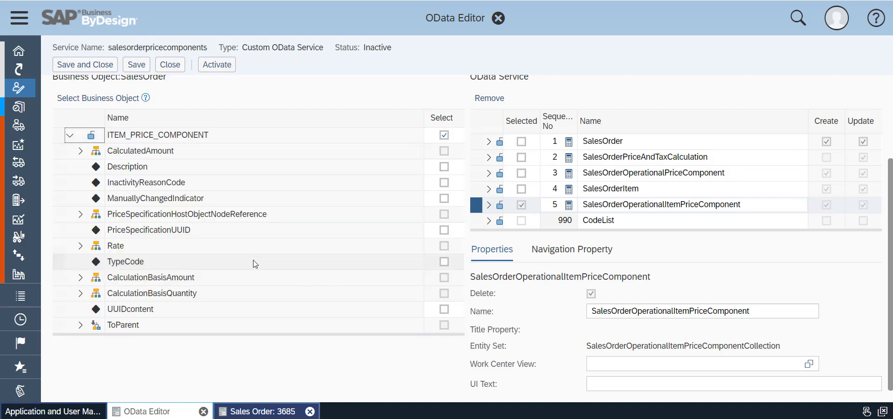
click(79, 250)
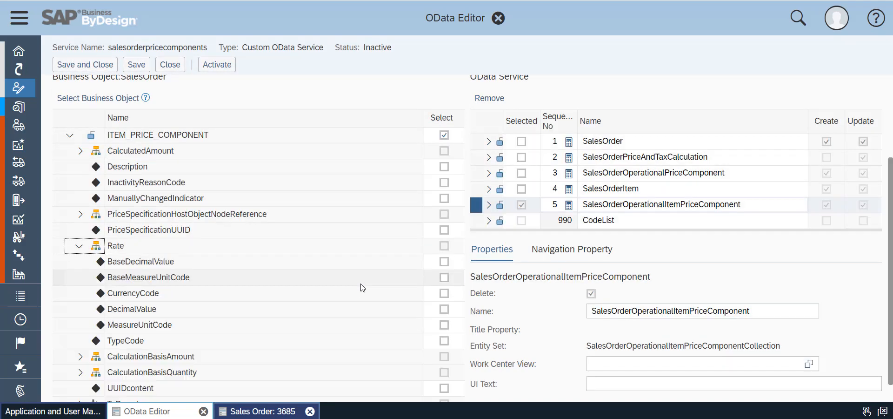
scroll(361, 288, down, 2)
click(444, 316)
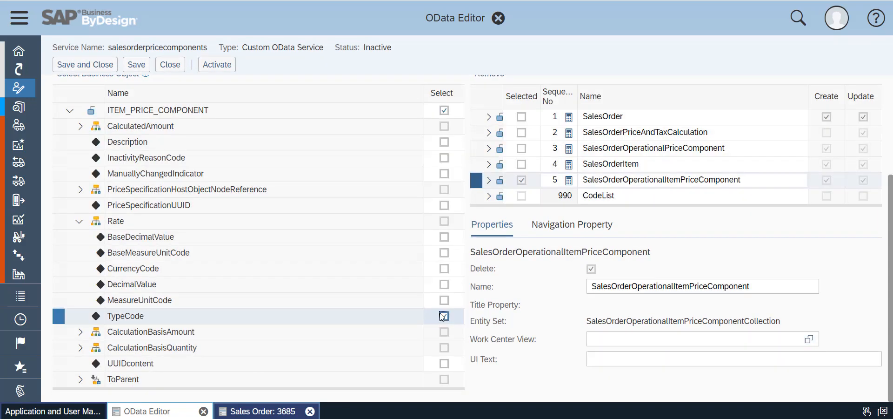
click(444, 284)
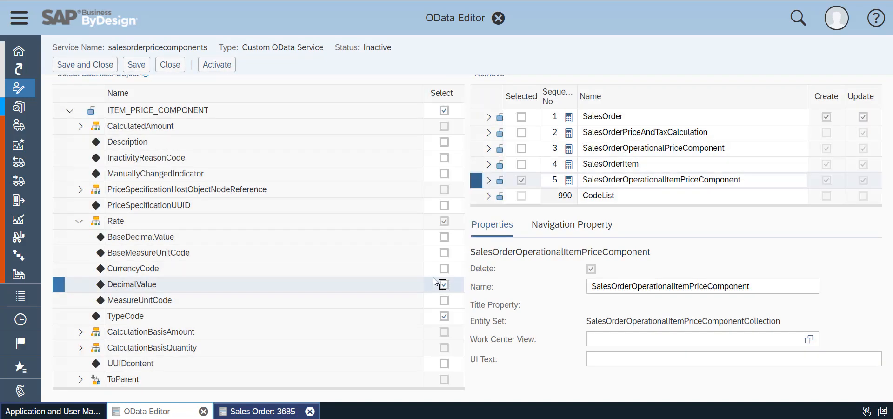
click(444, 270)
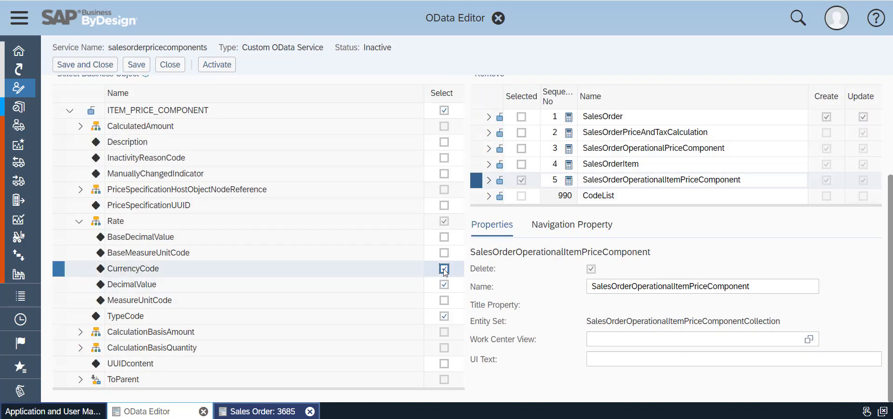
click(445, 301)
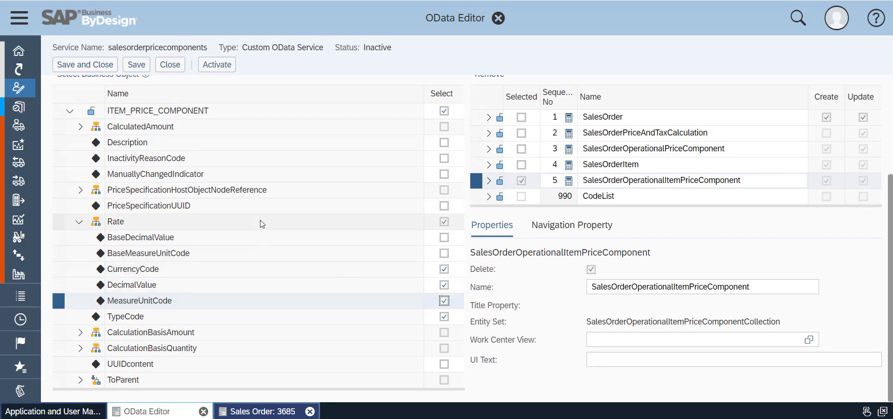
Step: Save and activate the salesorderpricecomponents service and open its metadata document
scroll(262, 223, up, 3)
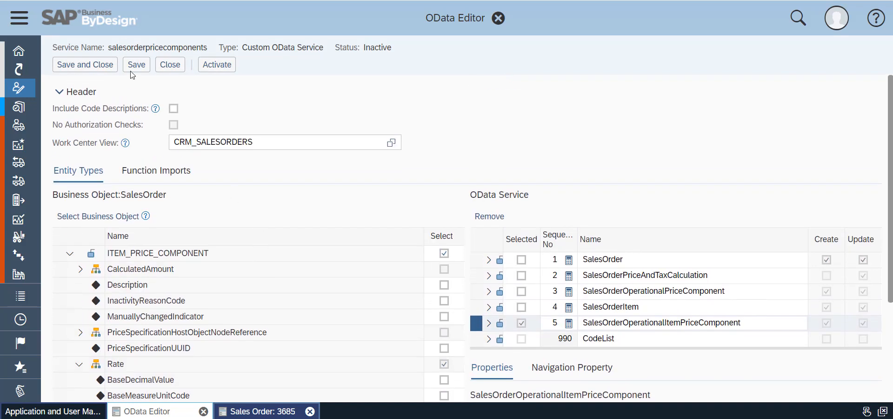
click(136, 65)
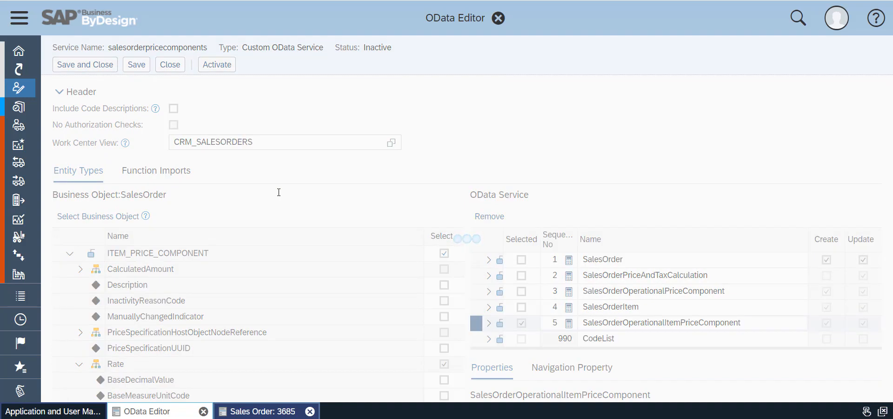
click(213, 65)
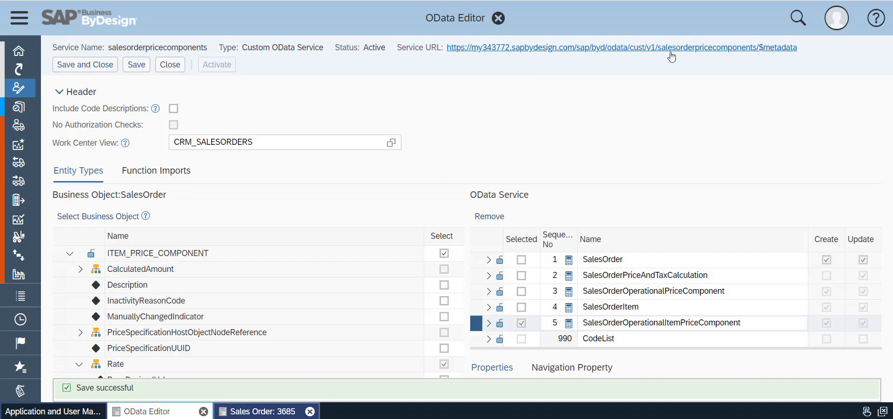
click(732, 49)
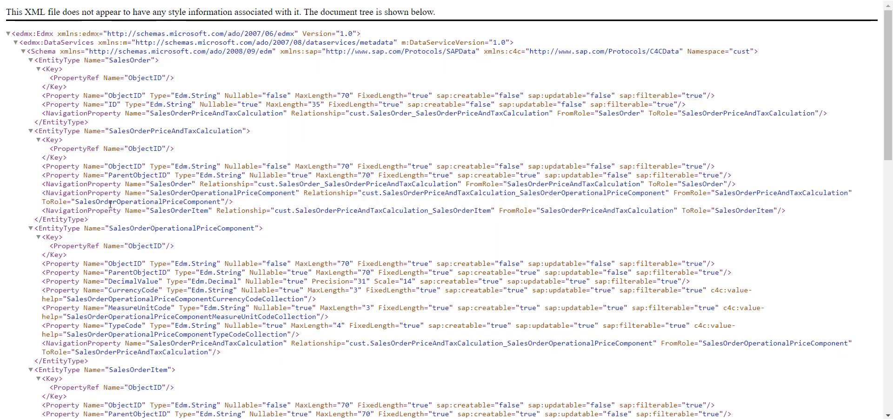
Step: Switch to Postman and open the Get sales order Header Price Components request under Sales Order, Pricing In (Net), in the PriceComponents collection
key(alt+Tab)
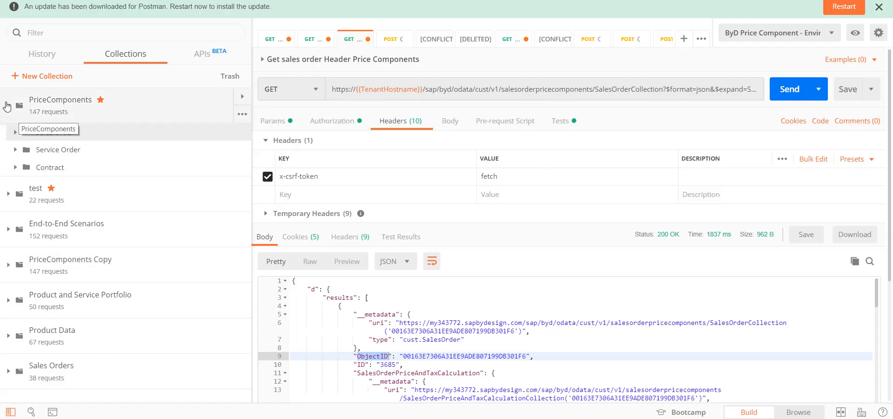
click(15, 132)
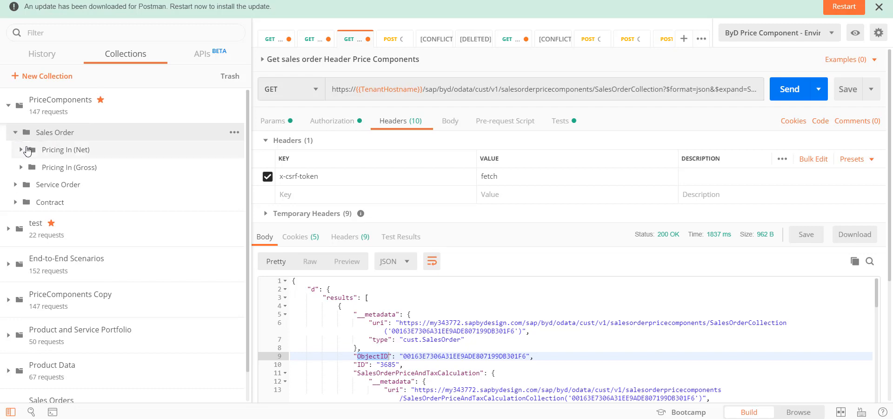
click(21, 149)
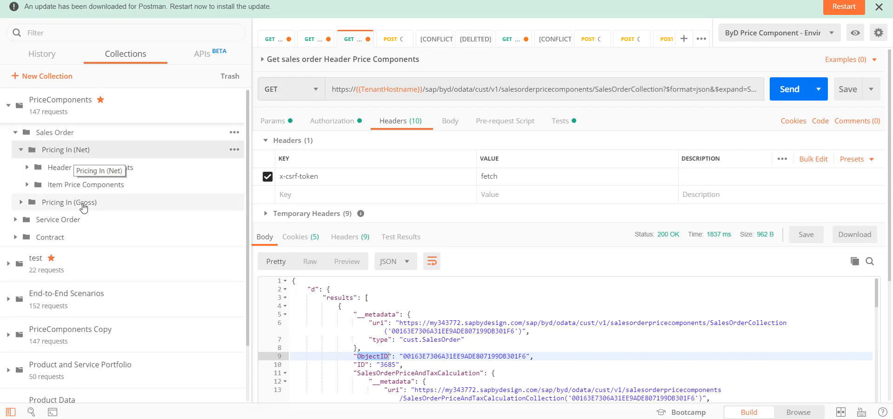
click(27, 167)
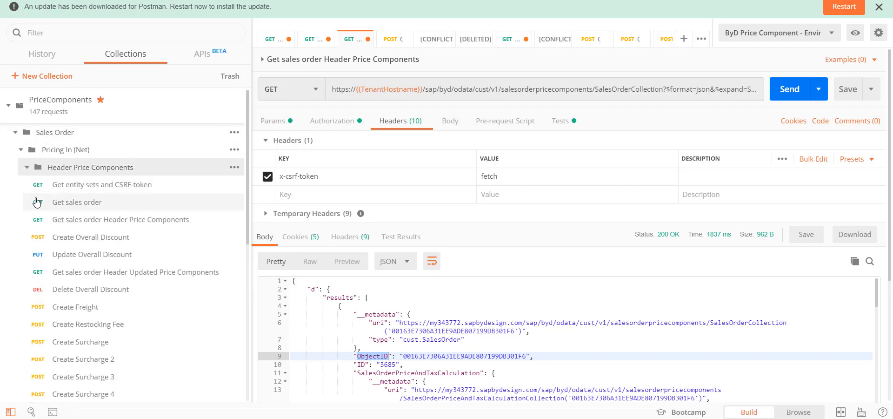
click(79, 222)
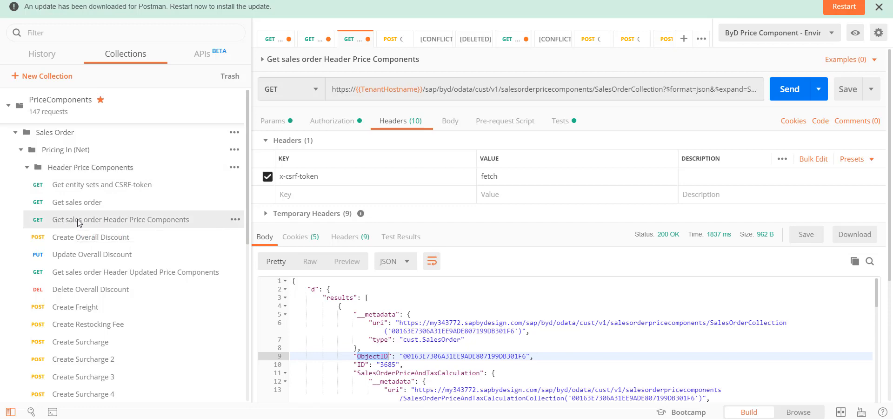
Step: Examine the sales order ID filter in the request URL and the ID and ObjectID fields in the response
click(528, 88)
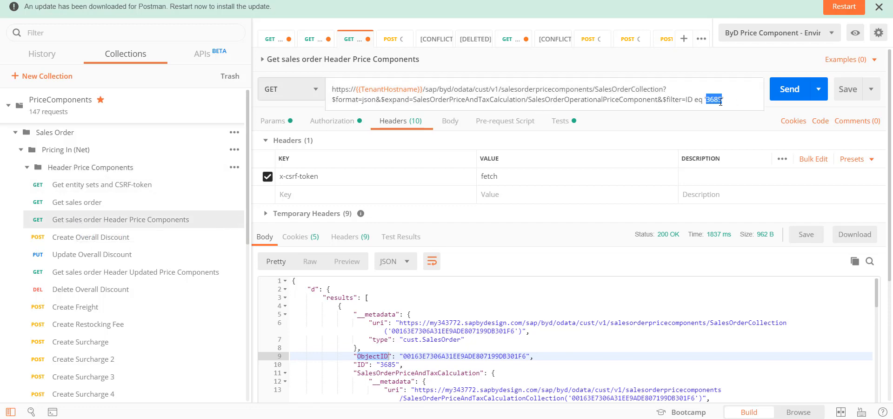
drag(687, 101, 728, 100)
double_click(390, 365)
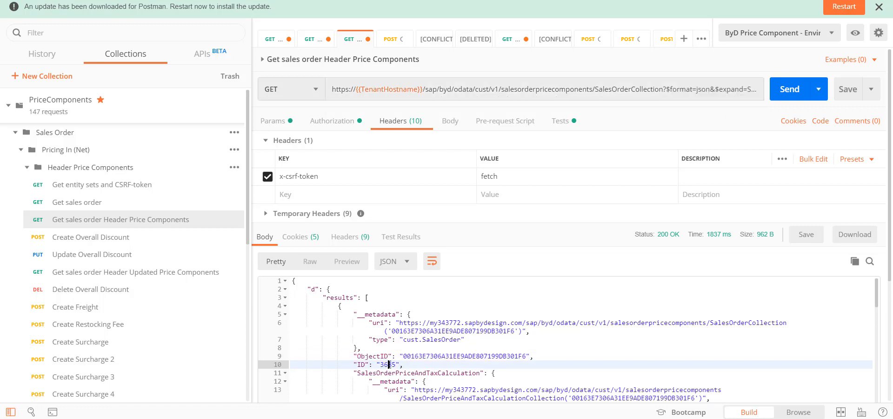
double_click(387, 358)
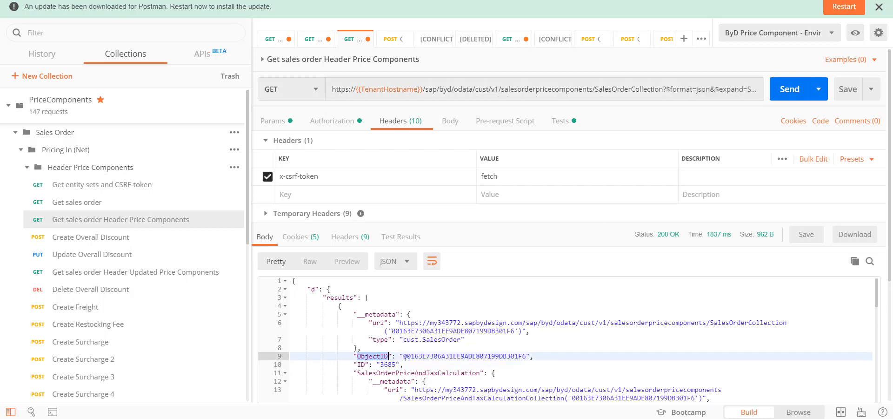
Step: Check the sales order's pricing in SAP Business ByDesign, and open the Create Overall Discount request in Postman
click(172, 412)
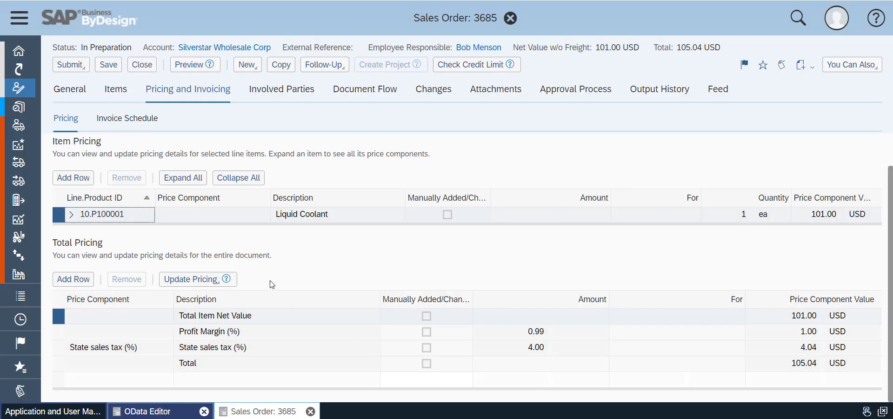
click(196, 418)
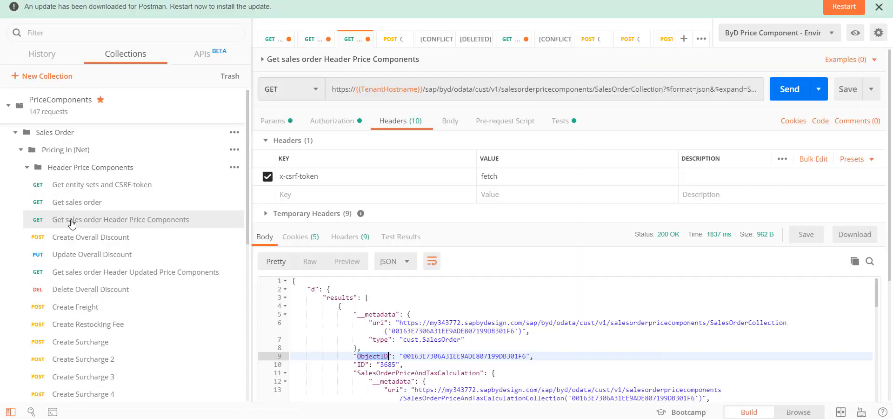
click(77, 238)
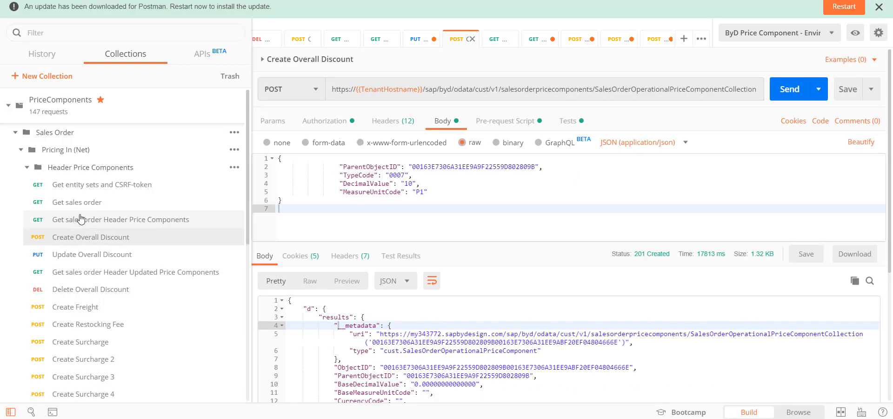
Step: Send the Create Overall Discount request with the sales order's ObjectID as ParentObjectID, TypeCode 0007, DecimalValue 10 and MeasureUnitCode P1
double_click(432, 166)
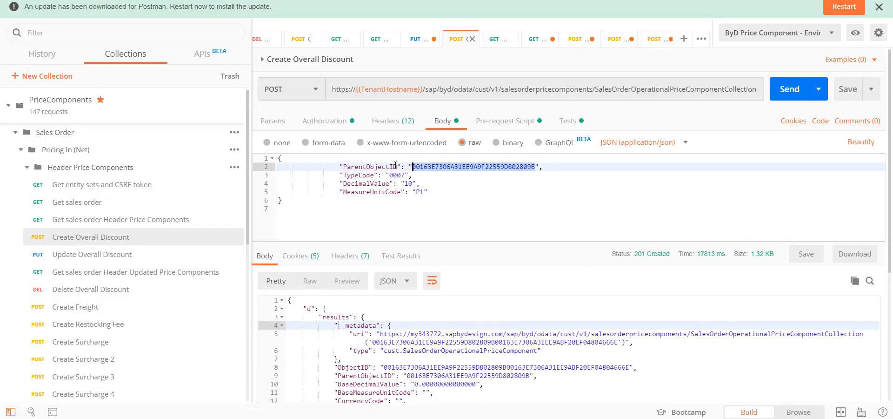
drag(342, 166, 543, 166)
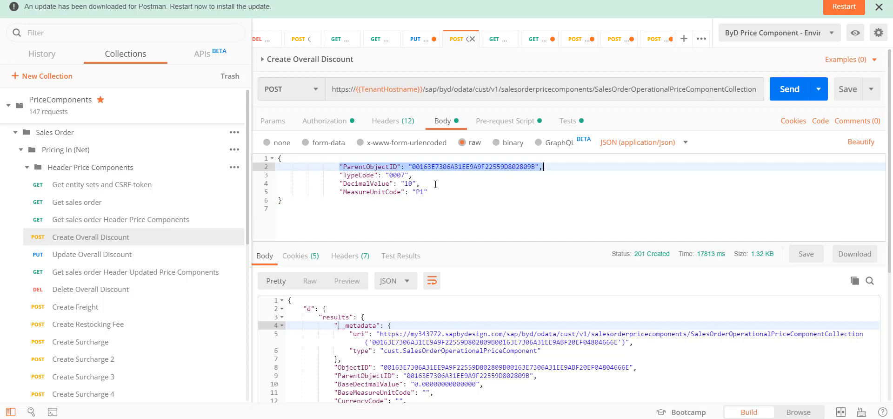
click(396, 175)
drag(390, 175, 408, 177)
double_click(409, 183)
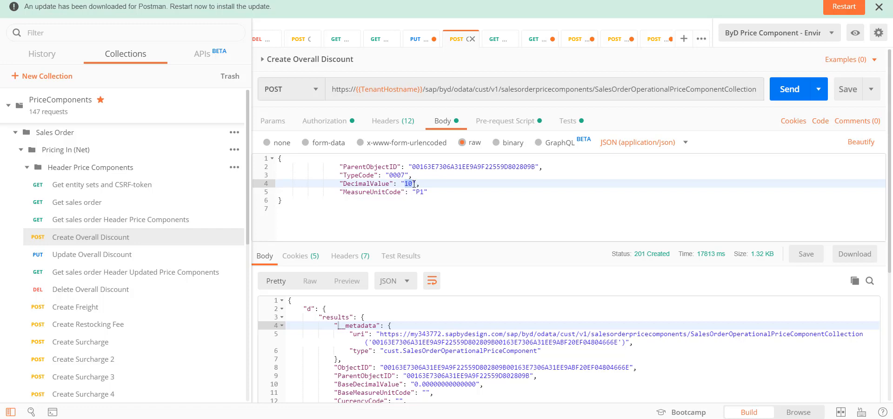
click(784, 91)
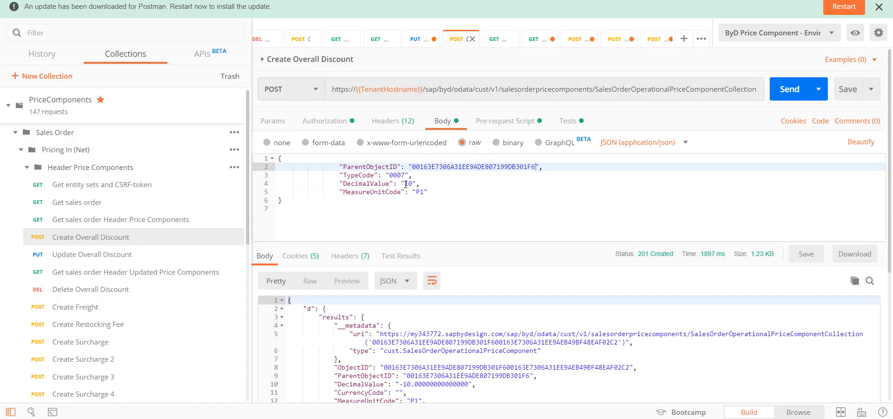
double_click(407, 184)
double_click(408, 385)
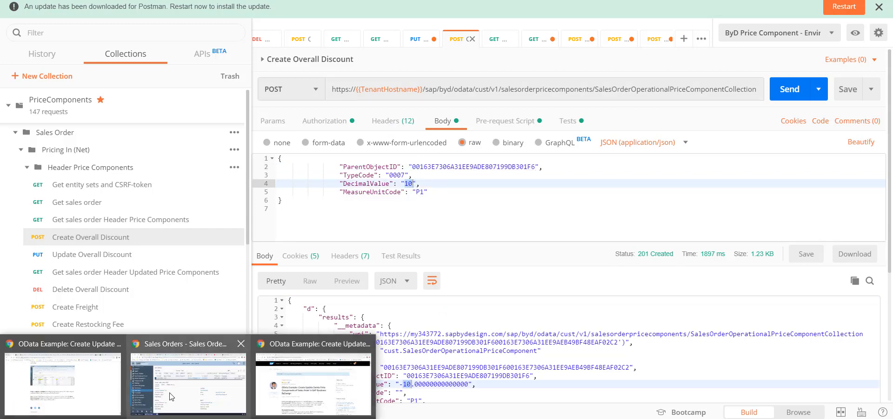
Step: Check the Overall Discount (%) row in the sales order's total pricing in SAP Business ByDesign, and return to Postman
click(188, 372)
click(197, 95)
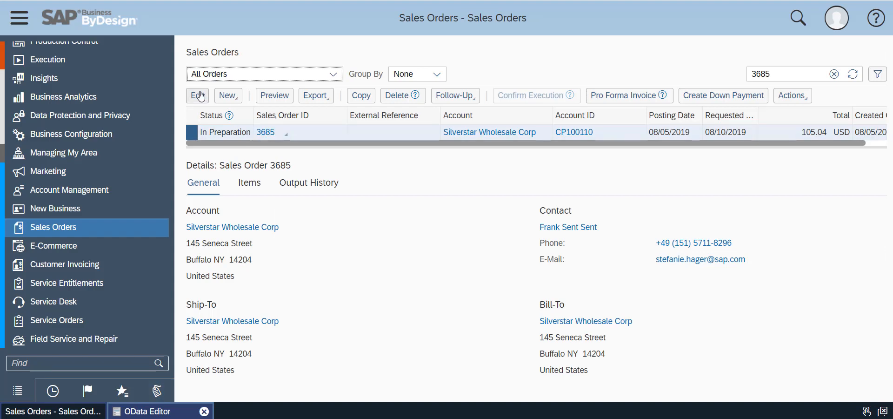
click(60, 372)
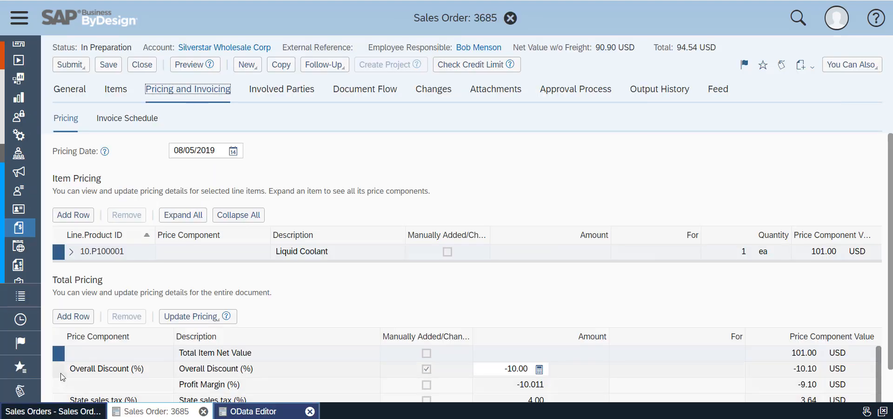
click(507, 369)
drag(259, 369, 169, 370)
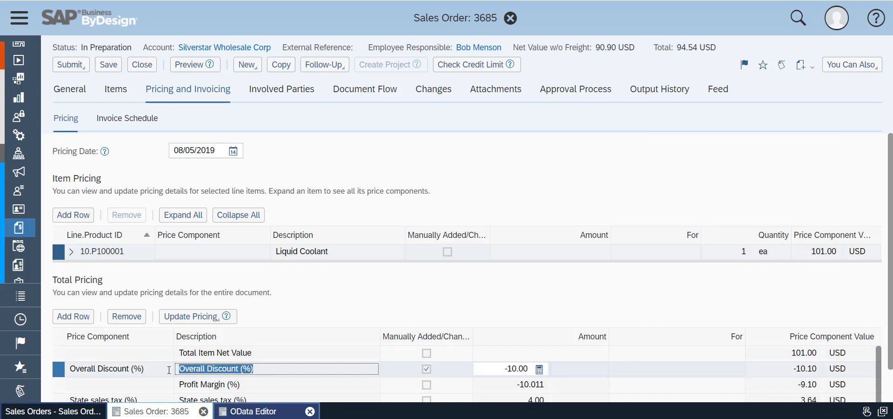
key(alt+Tab)
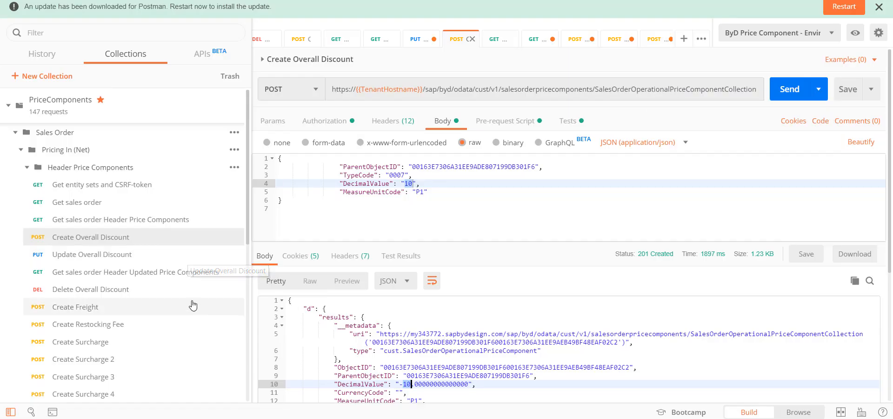
Step: Examine the Create Overall Discount test script that stores the price component's ObjectID and ParentObjectID as environment variables
click(124, 255)
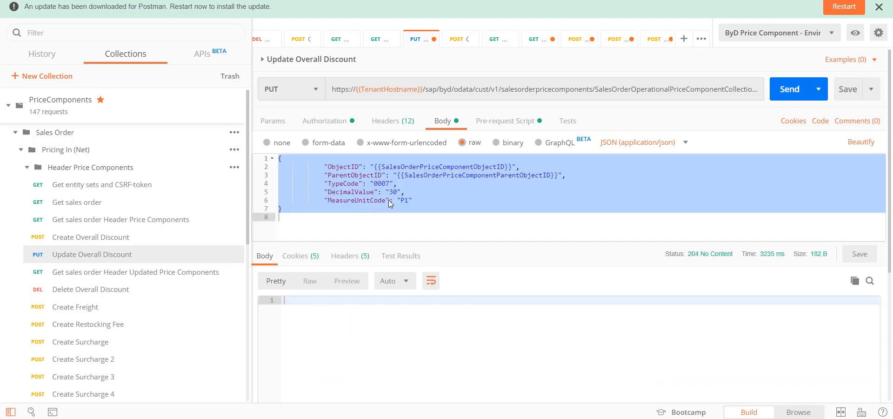
click(405, 166)
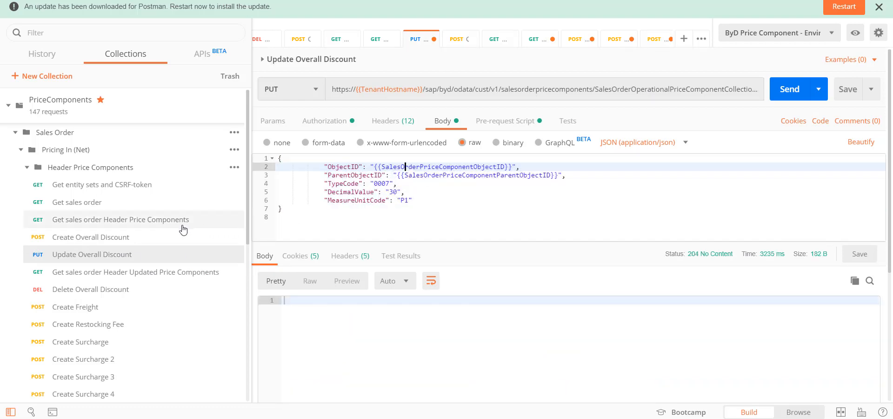
click(116, 239)
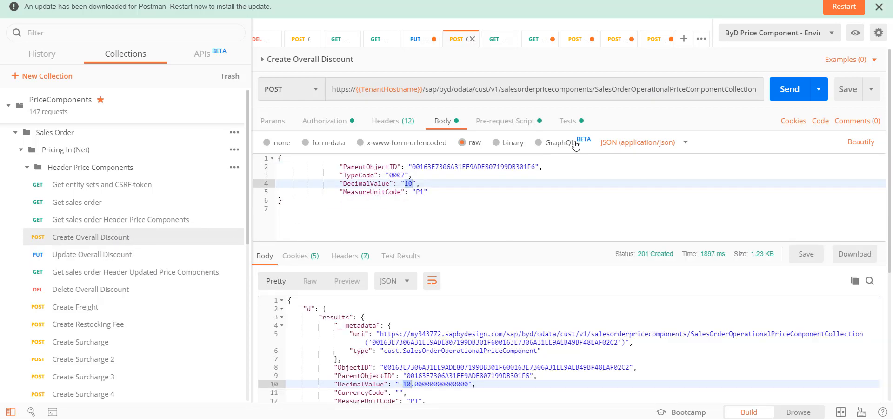
click(568, 122)
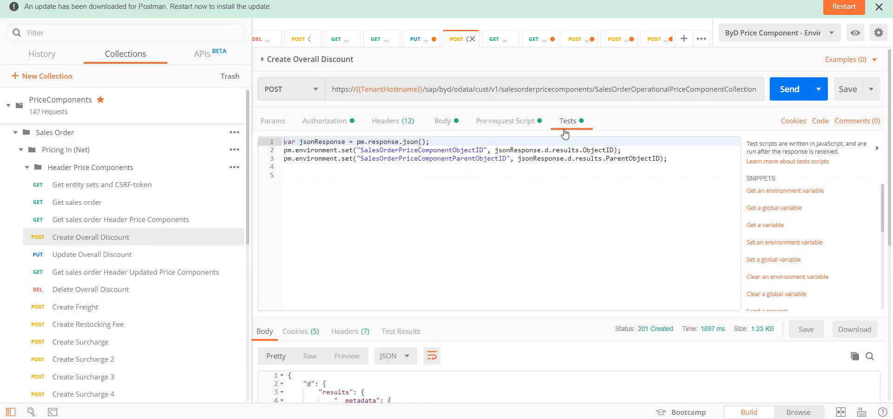
double_click(403, 150)
double_click(402, 159)
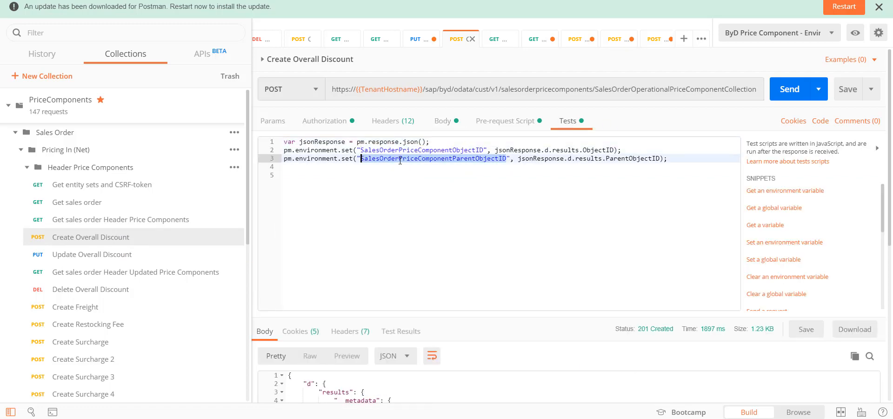
Step: Open the Update Overall Discount request and review the ID variables, TypeCode and DecimalValue in its body
click(113, 255)
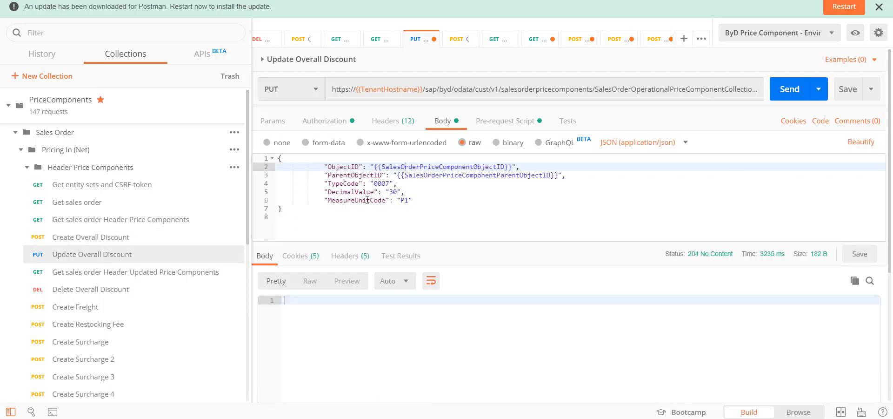
double_click(348, 167)
double_click(356, 175)
double_click(444, 166)
click(429, 175)
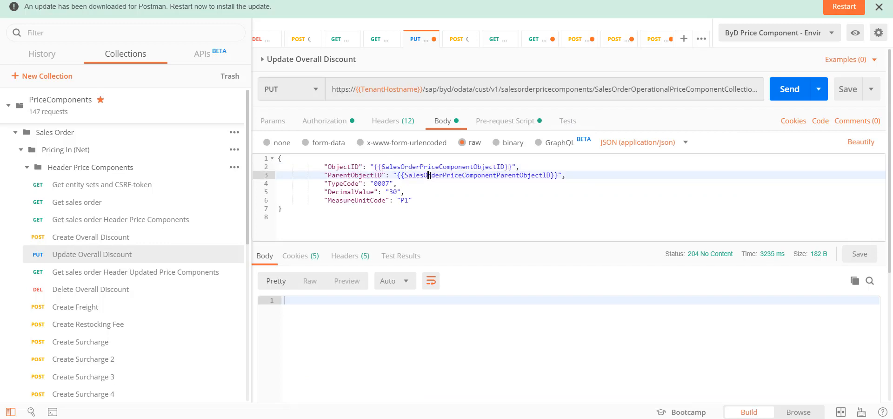
double_click(429, 175)
double_click(380, 183)
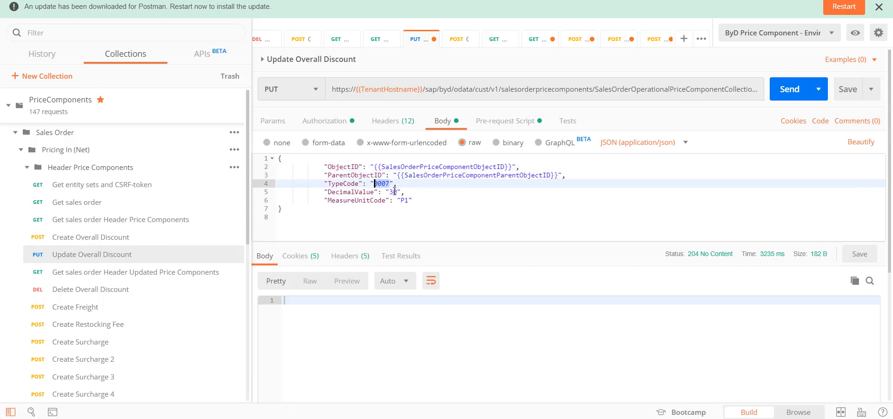
double_click(393, 191)
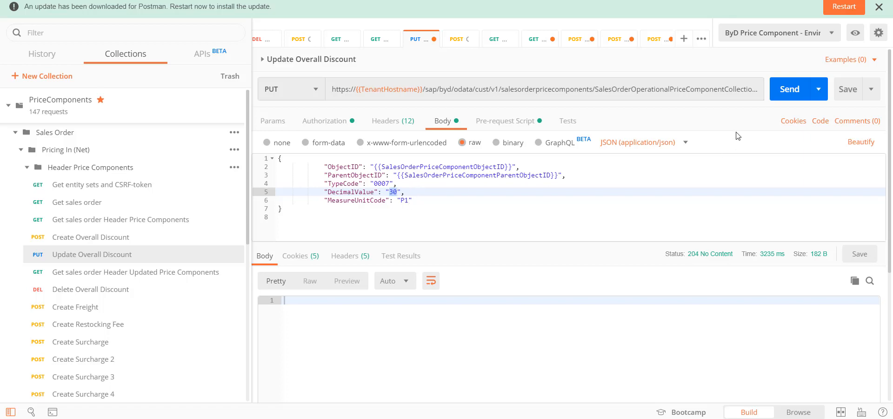
Step: Check the SalesOrderPriceComponentObjectID variable in the request URL and send the Update Overall Discount request with DecimalValue 30
click(663, 89)
click(663, 90)
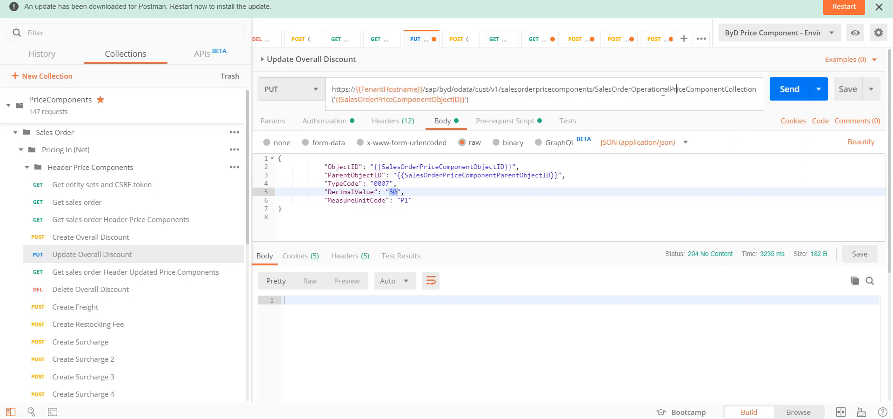
double_click(663, 92)
double_click(400, 99)
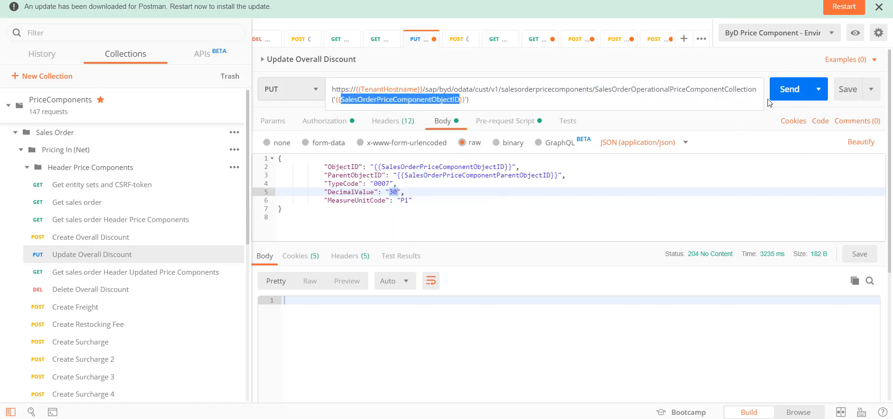
mouse_move(456, 100)
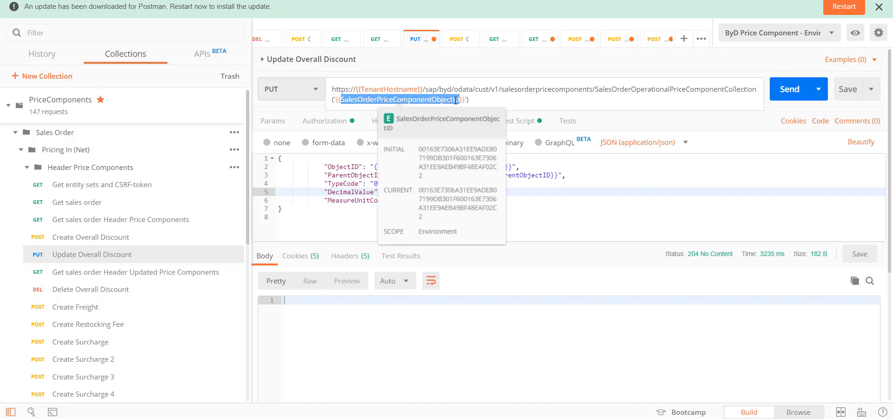
click(789, 89)
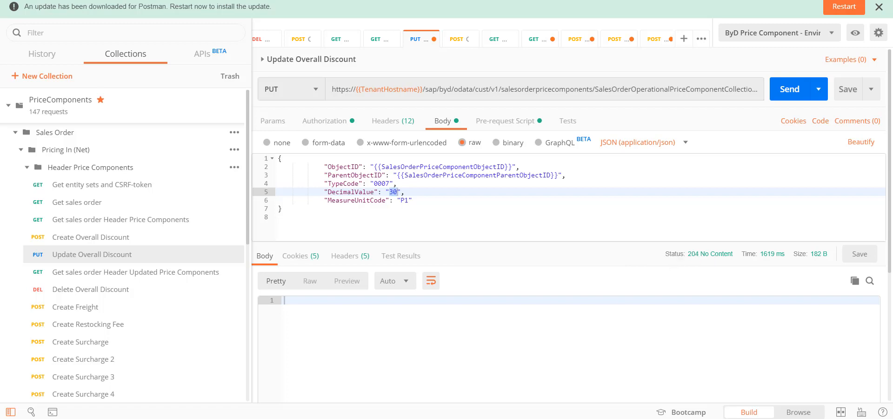
Step: Reopen the sales order in SAP Business ByDesign, check the updated Overall Discount (%) amount in its pricing, and return to Postman
click(200, 385)
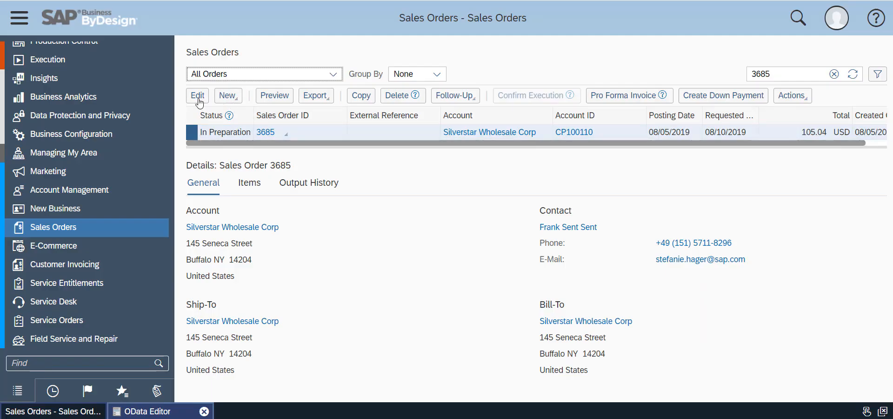
click(198, 97)
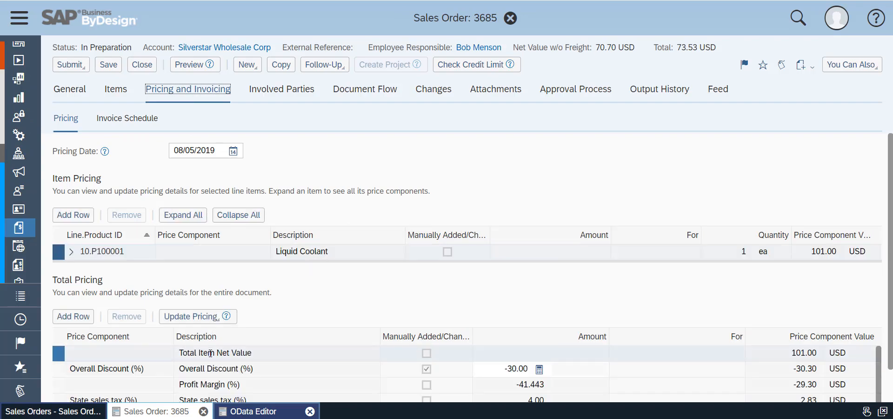
click(212, 369)
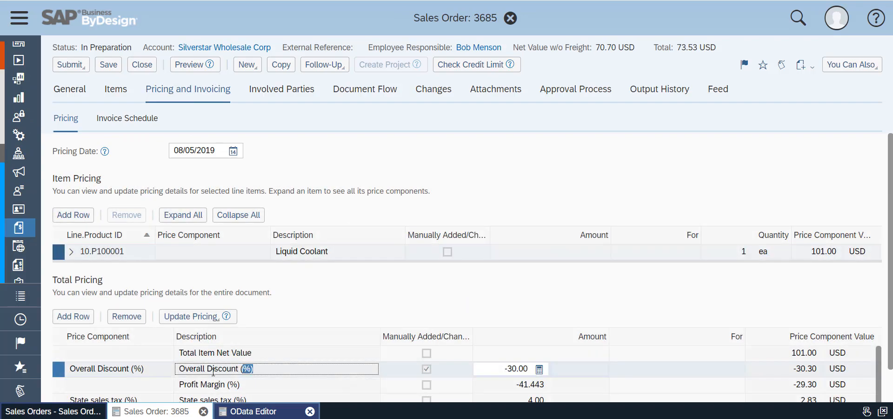
drag(213, 371, 178, 371)
drag(504, 369, 530, 371)
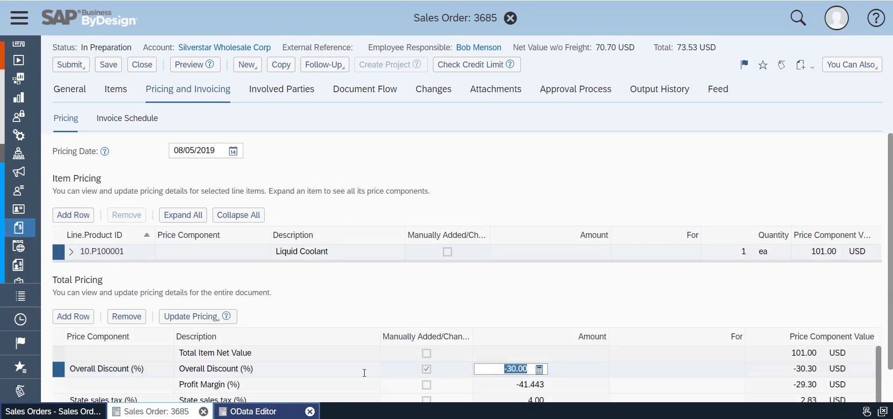
key(alt+Tab)
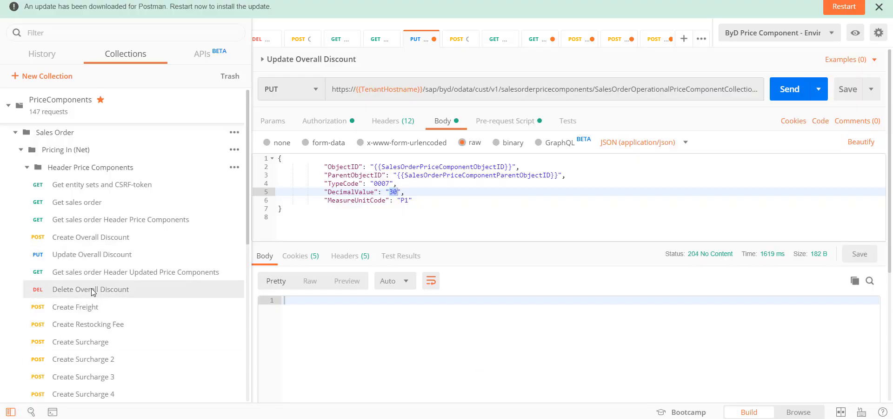
Step: Send the Get sales order Header Updated Price Components request and copy the overall discount component's ObjectID from the response
click(93, 272)
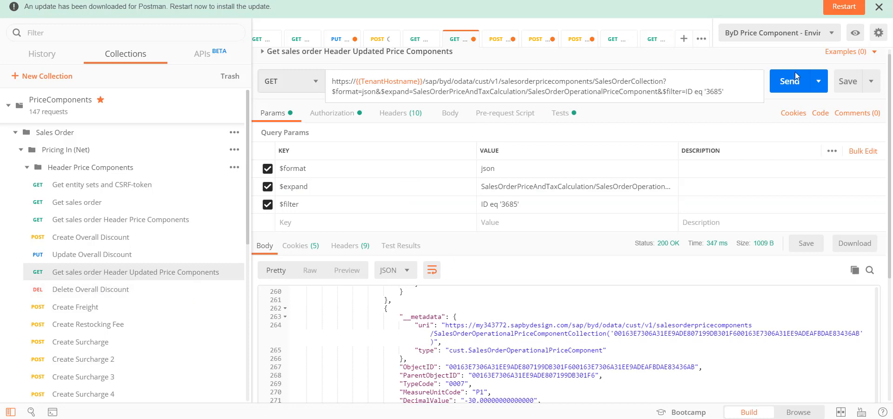
click(789, 82)
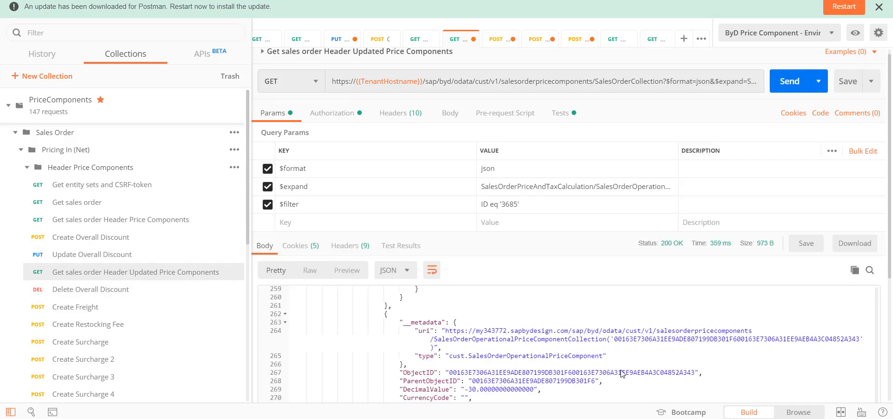
click(470, 389)
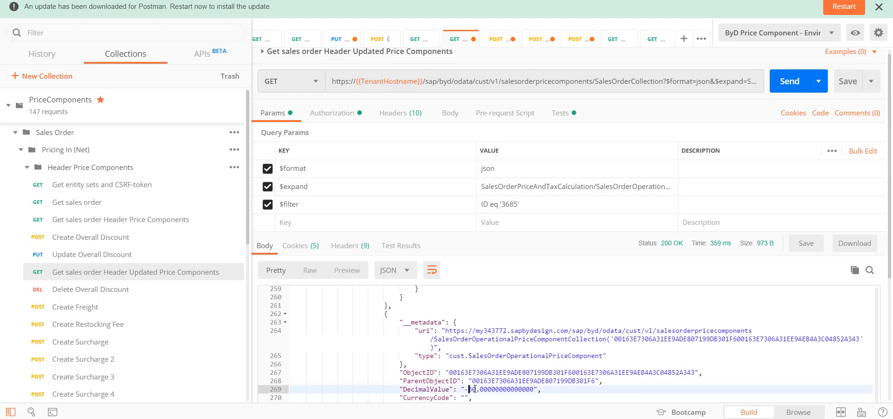
double_click(586, 372)
key(ctrl+c)
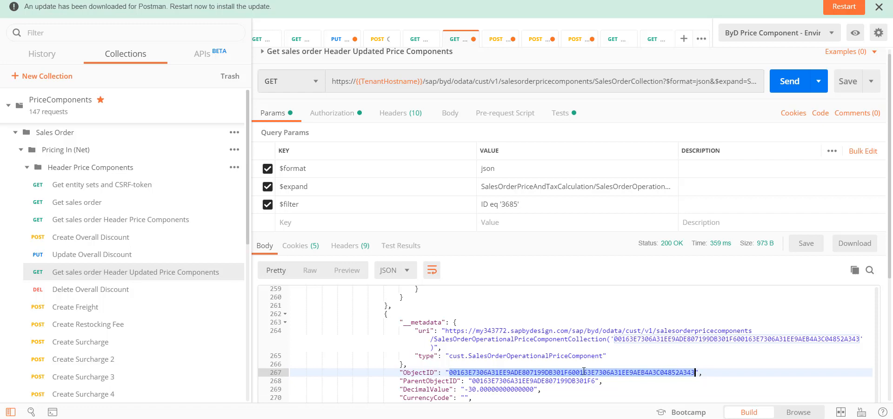
Step: Open the Delete Overall Discount request and replace the object ID in its SalesOrderOperationalPriceComponentCollection URL with the copied ObjectID
click(103, 288)
click(466, 92)
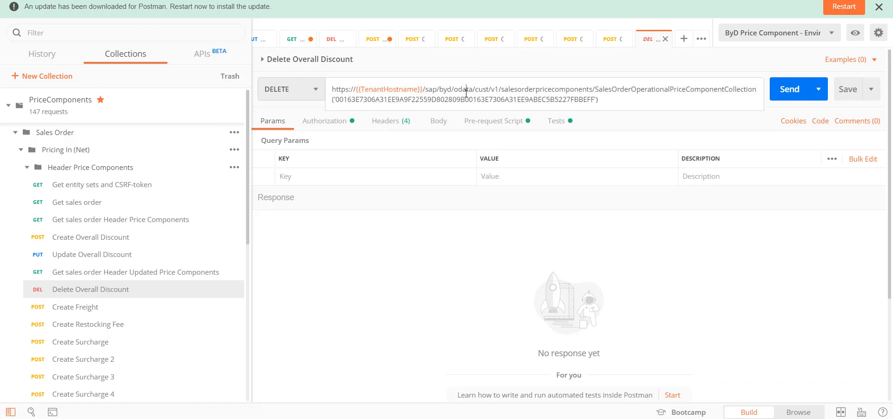
double_click(507, 98)
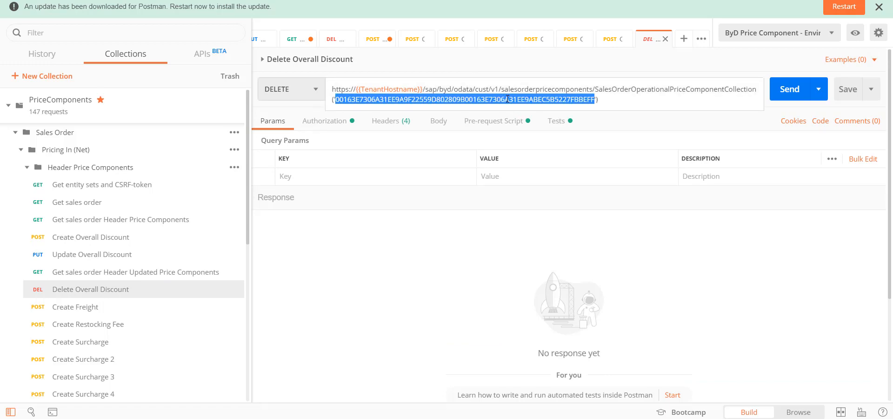
key(ctrl+v)
double_click(685, 90)
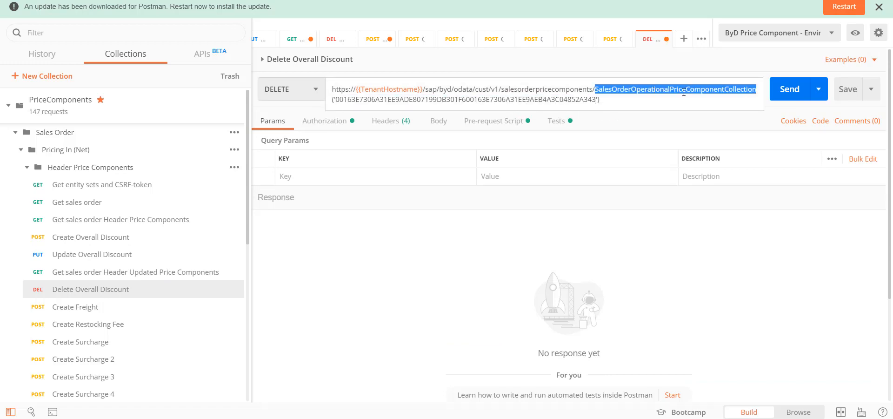
double_click(500, 99)
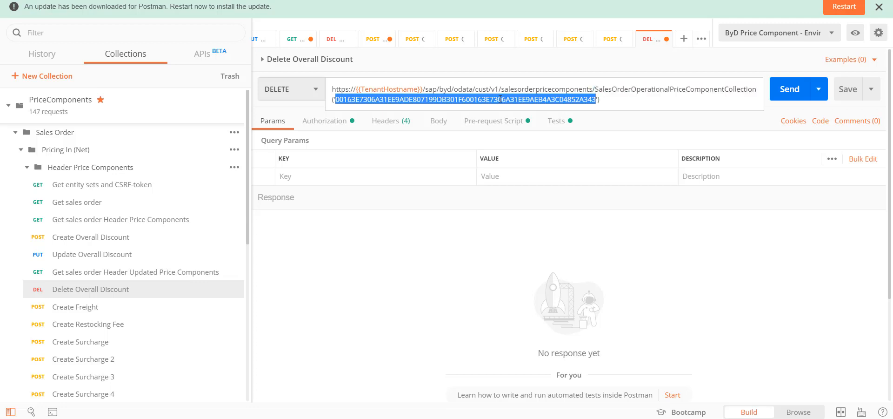
Step: Send the Delete Overall Discount request and check the sales order's total pricing in SAP Business ByDesign
click(783, 97)
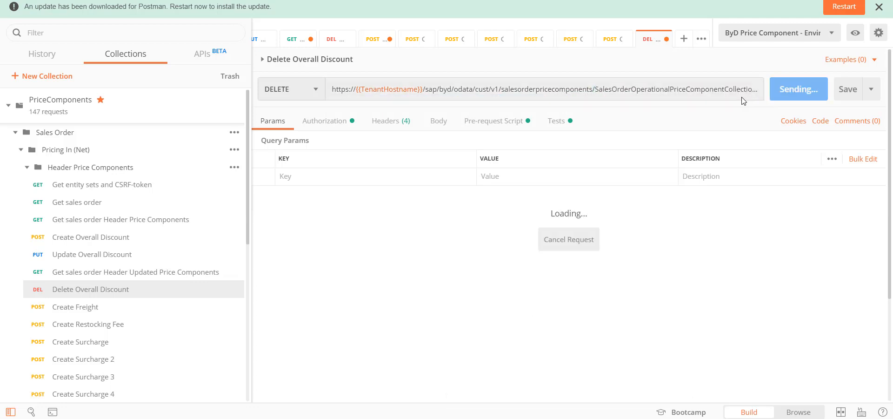
key(alt+Tab)
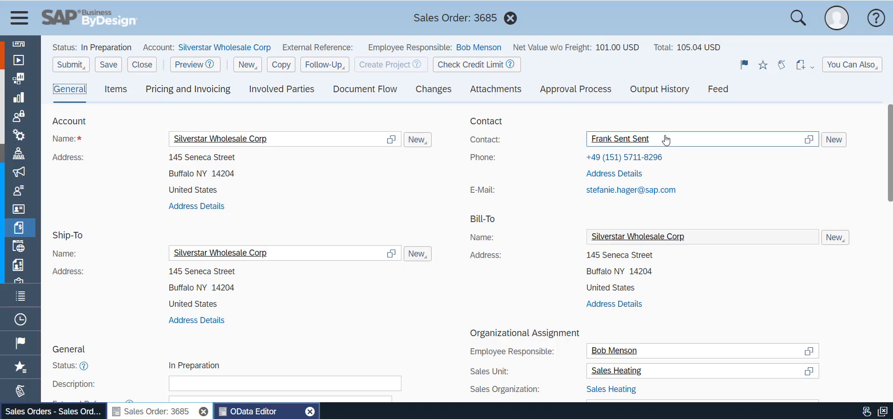
click(227, 93)
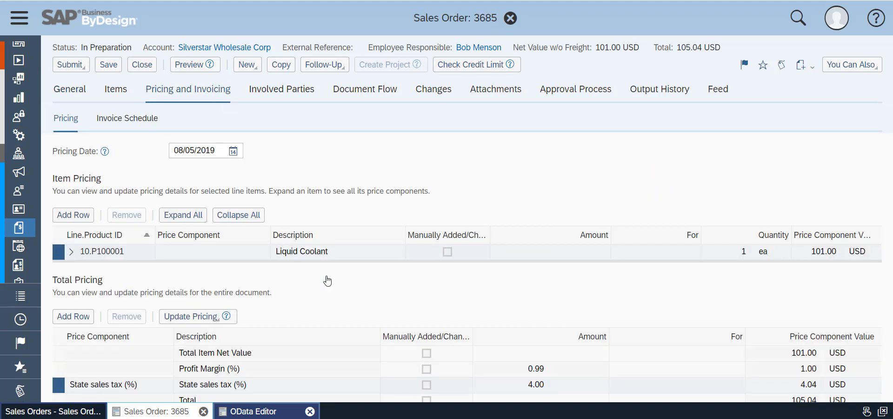
click(114, 357)
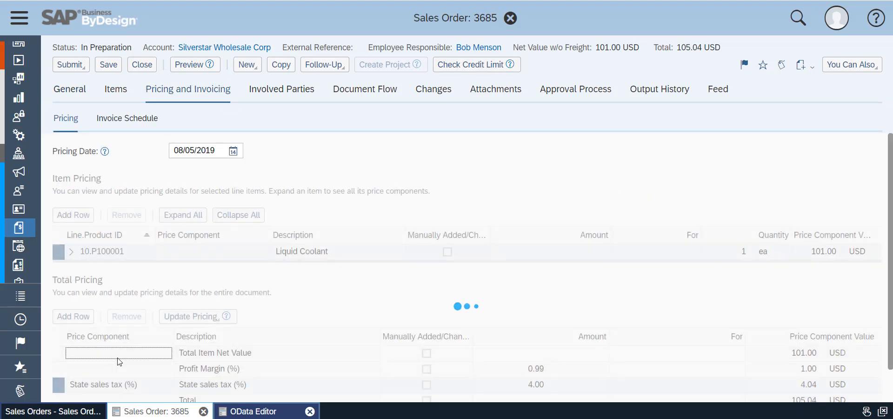
scroll(417, 381, down, 1)
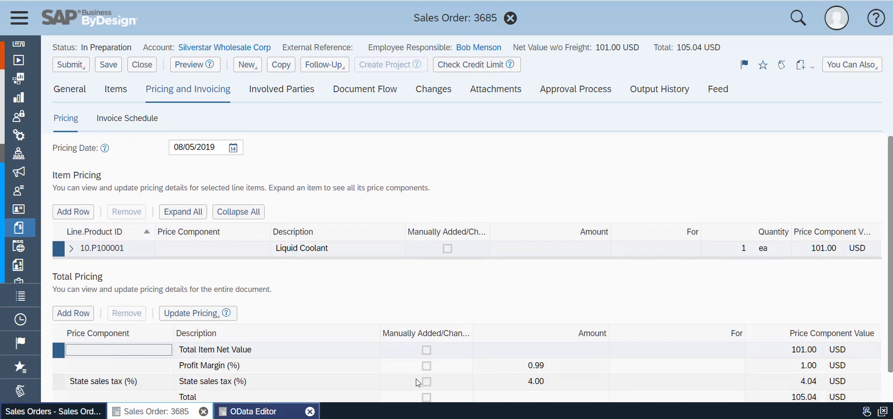
Step: Switch to Postman and send the Create Freight request with TypeCode 7PR8, DecimalValue 10 and CurrencyCode USD
key(alt+Tab)
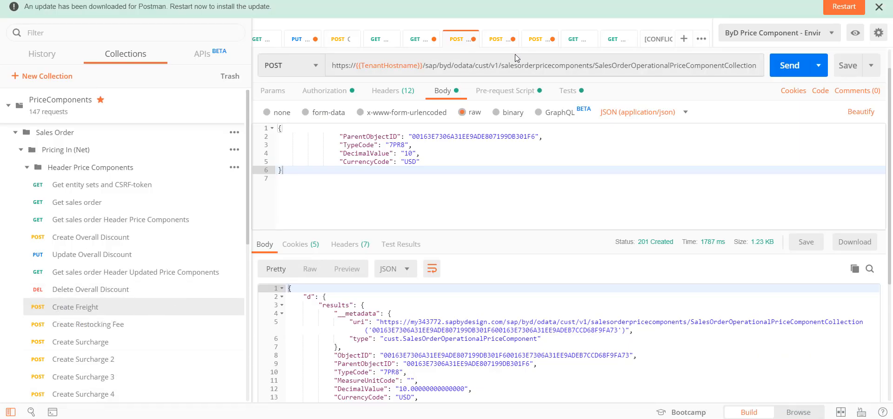
click(516, 66)
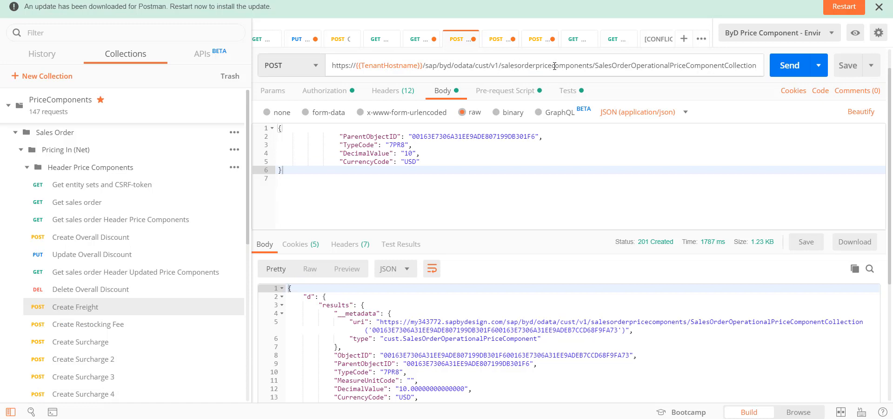
drag(566, 66, 543, 66)
double_click(601, 66)
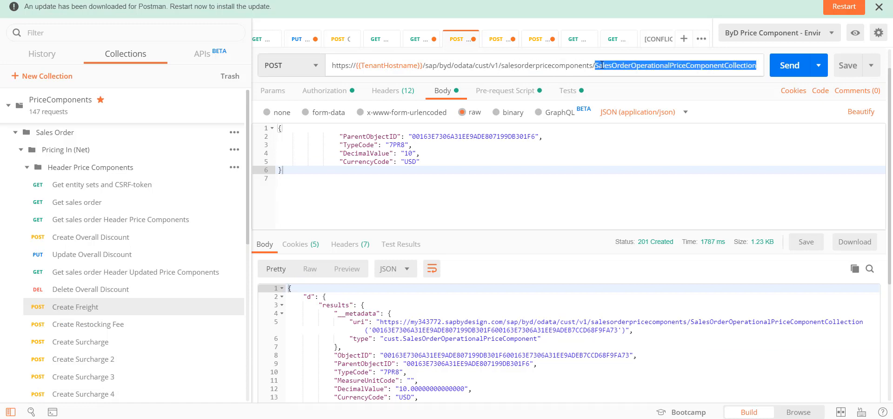
double_click(399, 145)
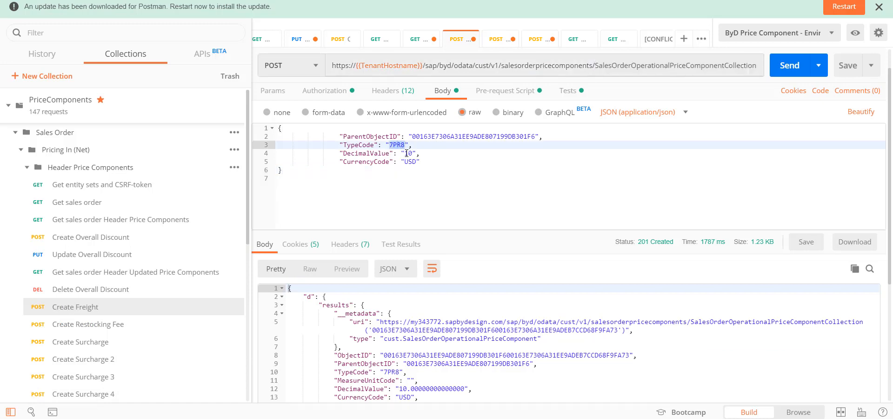
click(407, 153)
click(791, 66)
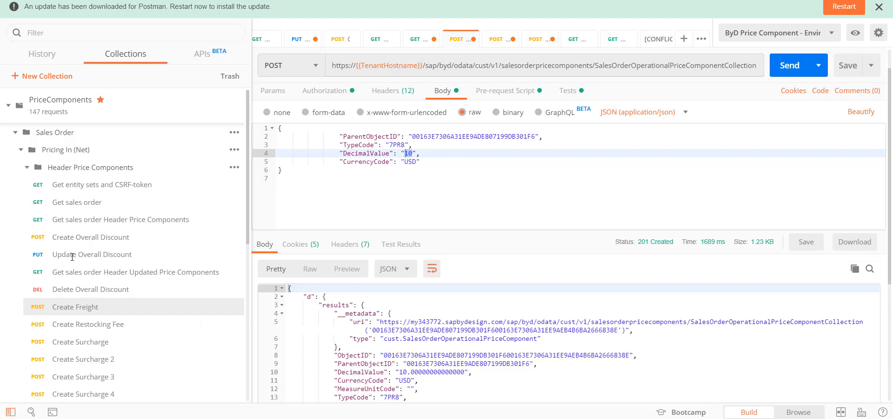
Step: Send the Create Restocking Fee request with TypeCode 7PRB and DecimalValue 10, and check both fields in the response
click(85, 324)
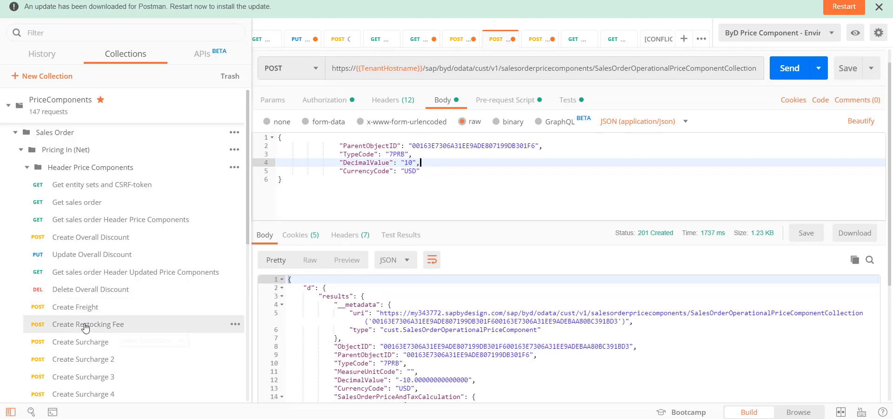
double_click(390, 154)
double_click(408, 162)
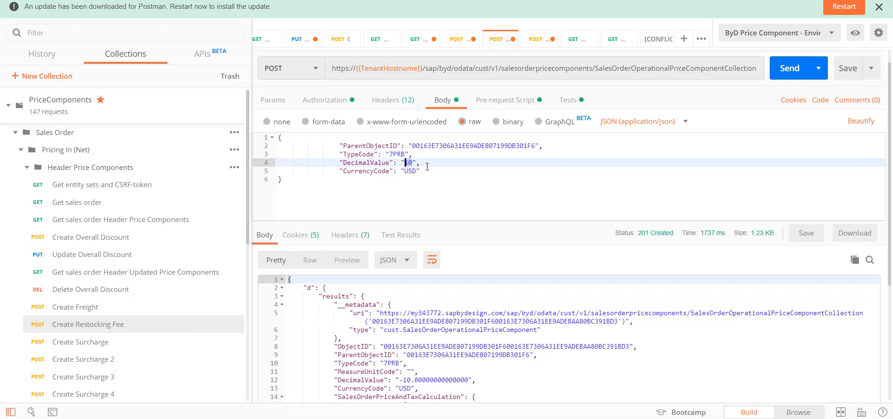
click(792, 76)
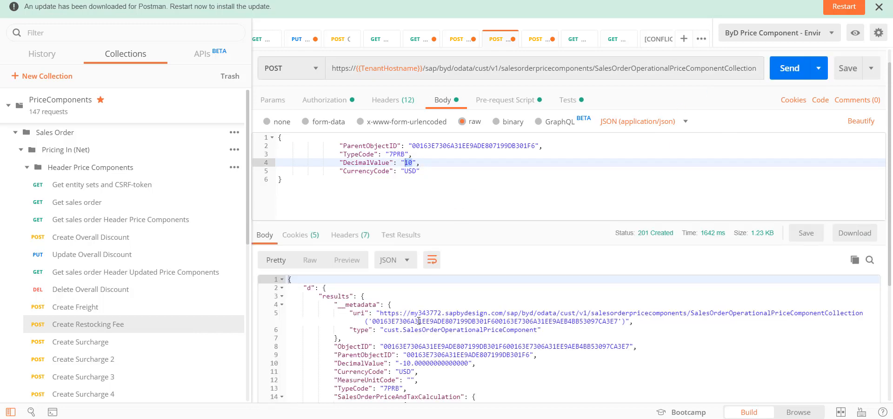
double_click(406, 363)
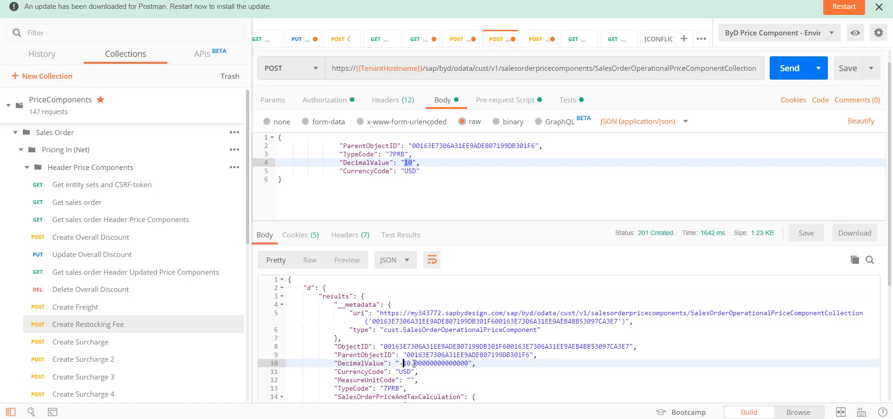
double_click(392, 388)
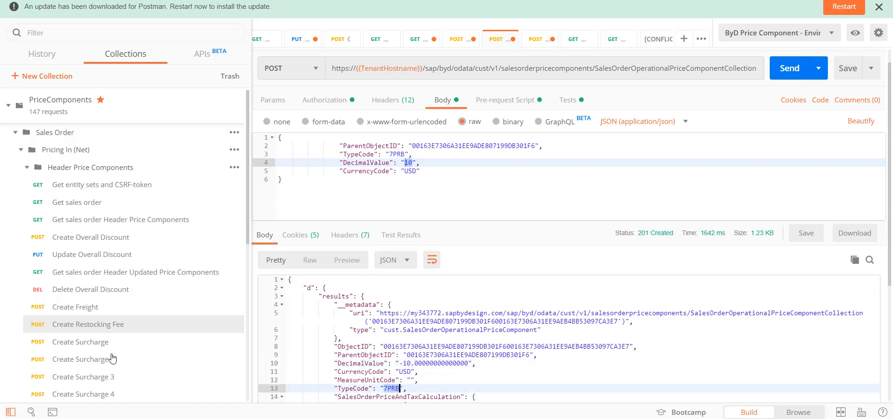
Step: Send the Create Surcharge request with TypeCode 0001 and DecimalValue 10, and check the returned type code and value
click(87, 345)
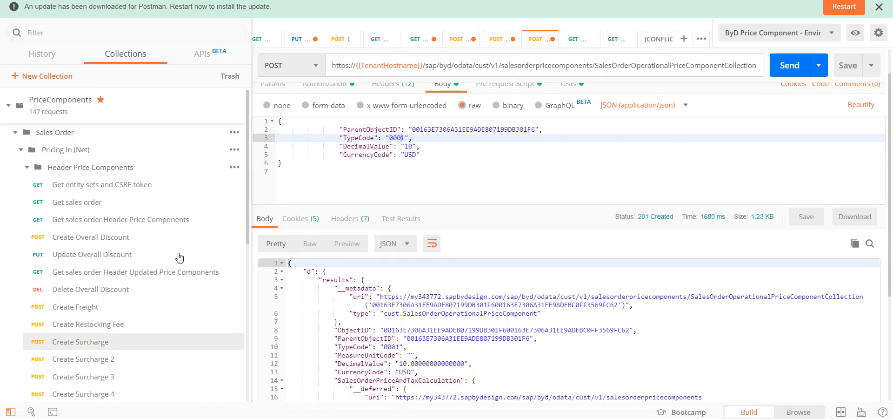
double_click(394, 137)
double_click(410, 146)
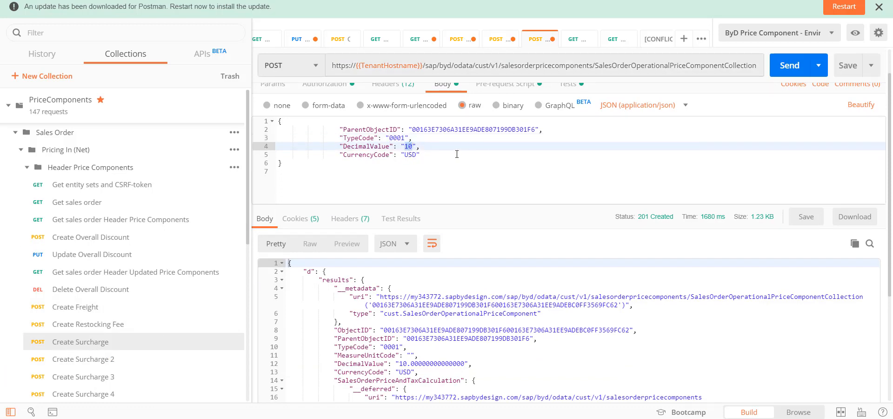
drag(622, 65, 785, 74)
click(786, 74)
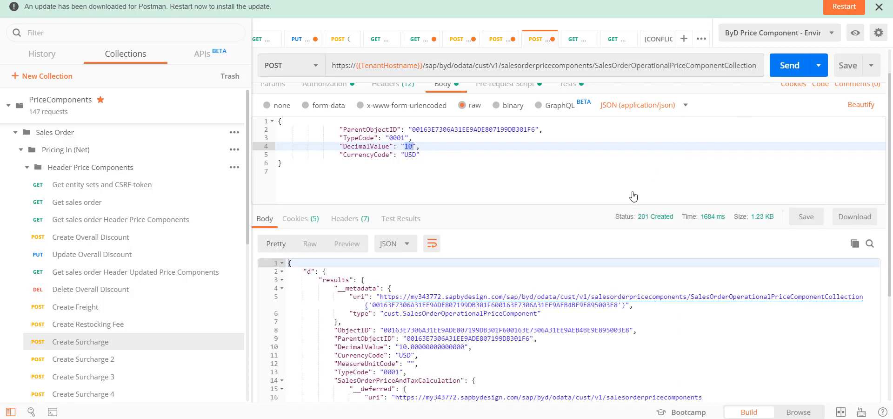
double_click(390, 371)
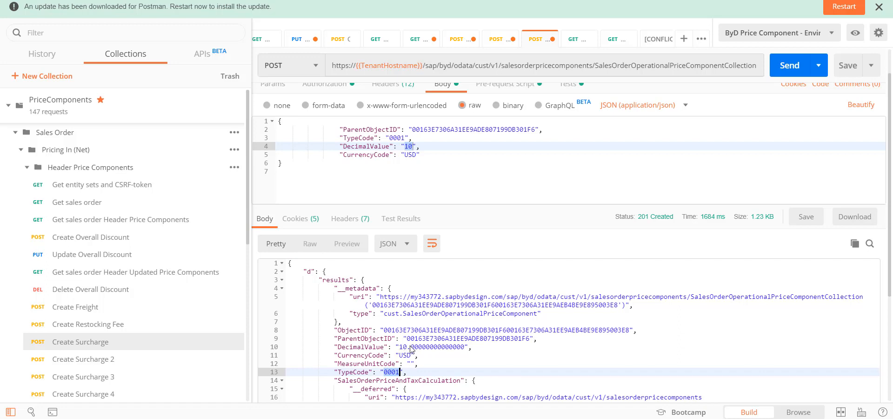
double_click(402, 347)
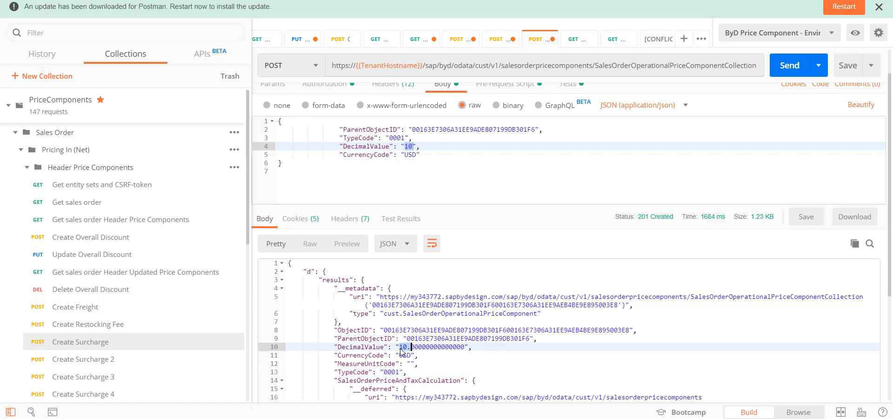
Step: Send the Create Surcharge 2 request with TypeCode 0002 and DecimalValue 10, and check the decimal value in its response
click(96, 362)
scroll(107, 344, down, 1)
double_click(396, 176)
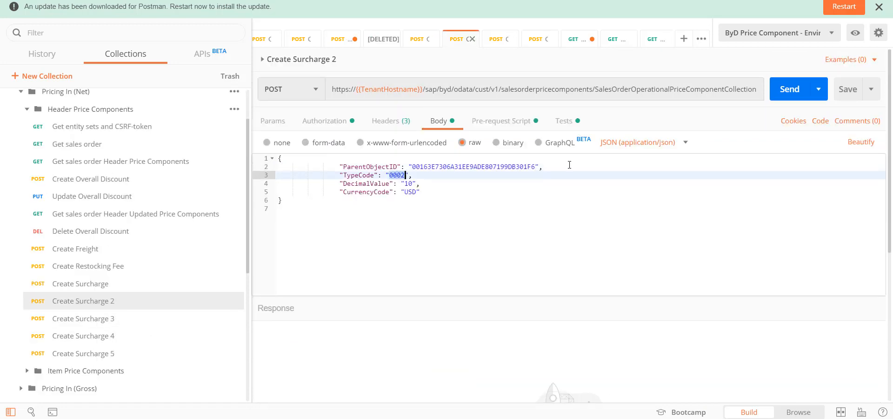
double_click(408, 183)
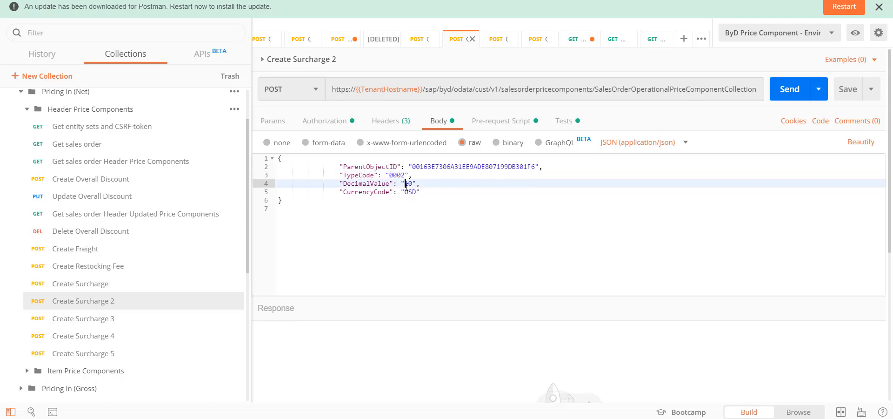
key(ctrl+Return)
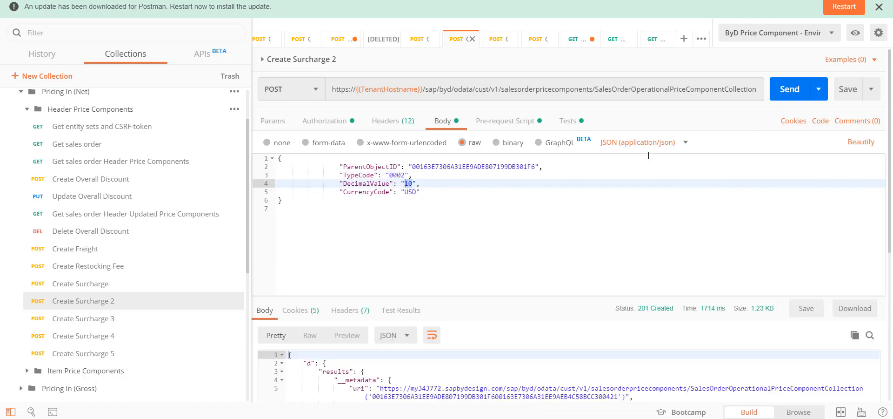
drag(609, 294, 607, 238)
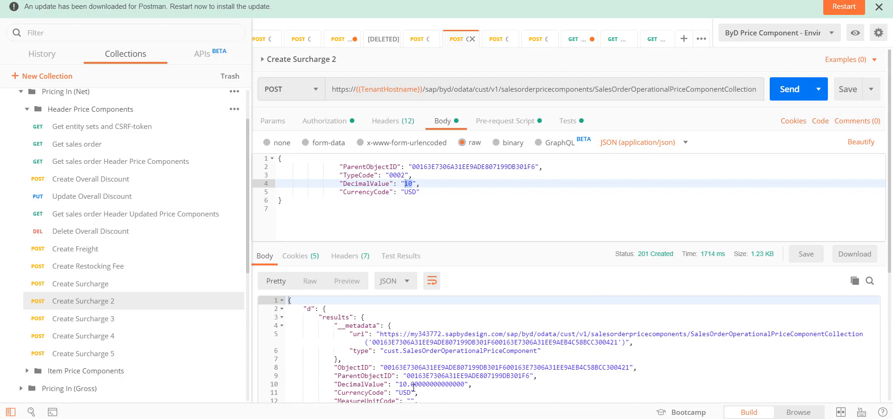
scroll(414, 387, down, 3)
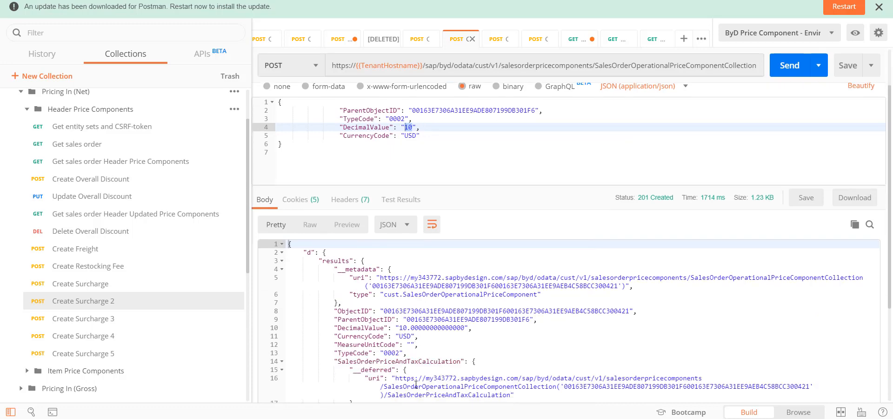
click(401, 325)
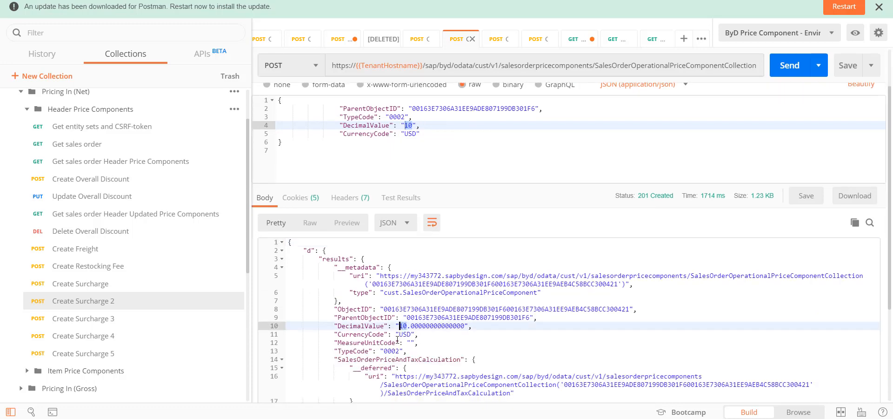
Step: Send the Create Surcharge 3 request with TypeCode 0003 and DecimalValue 10, and verify the type code and value returned
key(ctrl+Tab)
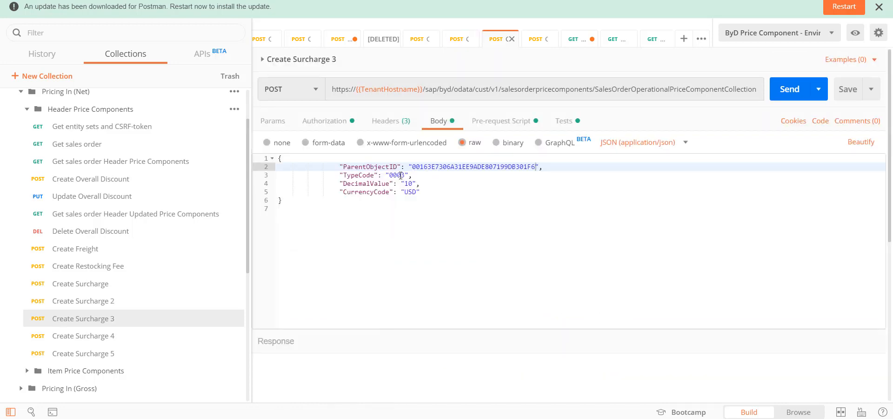
click(773, 91)
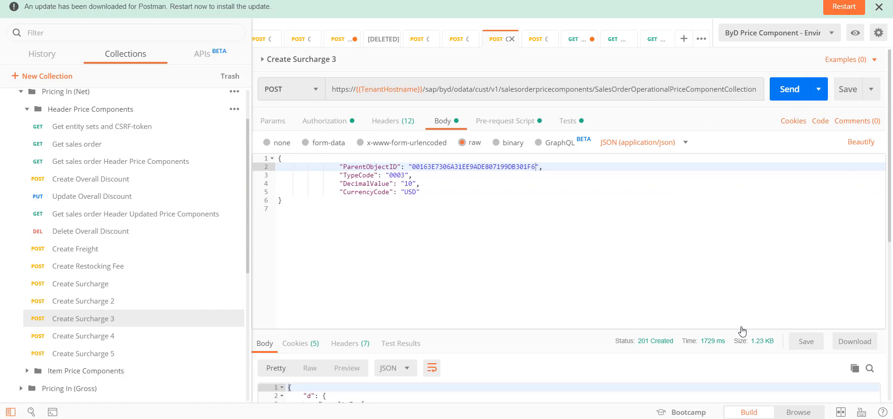
drag(742, 329, 738, 211)
scroll(534, 292, down, 1)
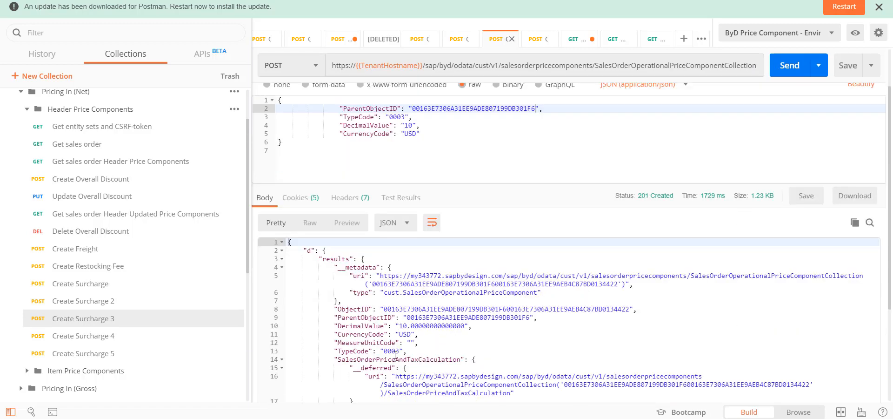
double_click(395, 353)
double_click(402, 325)
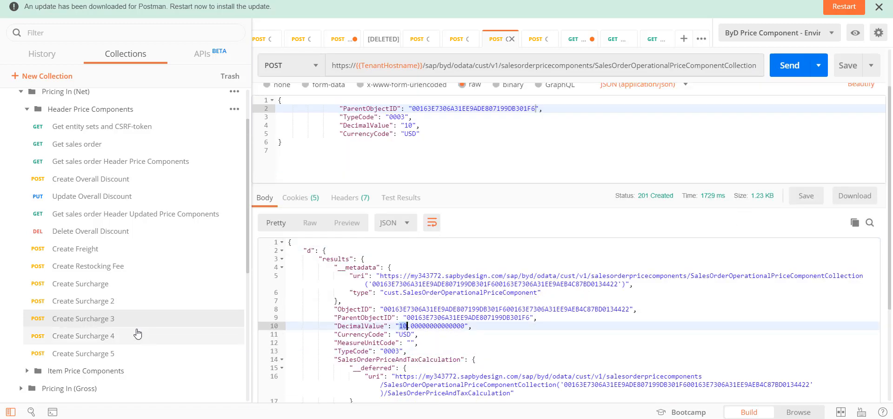
Step: Send the Create Surcharge 4 request with TypeCode 0004 and DecimalValue 10, and check the DecimalValue in the response
click(105, 335)
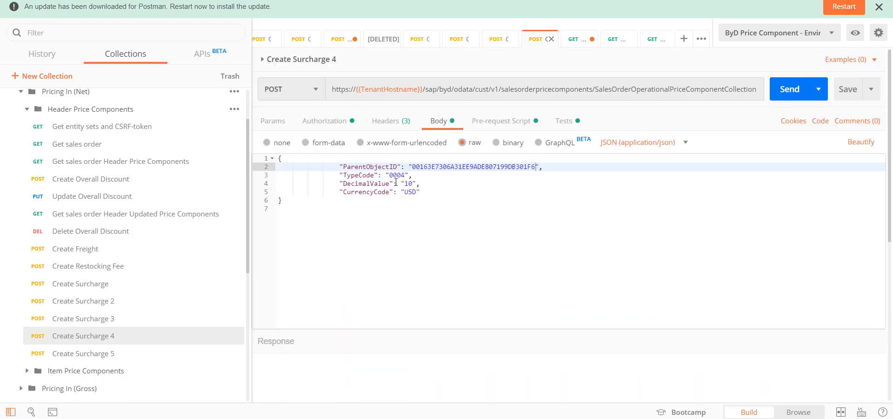
double_click(397, 176)
double_click(407, 183)
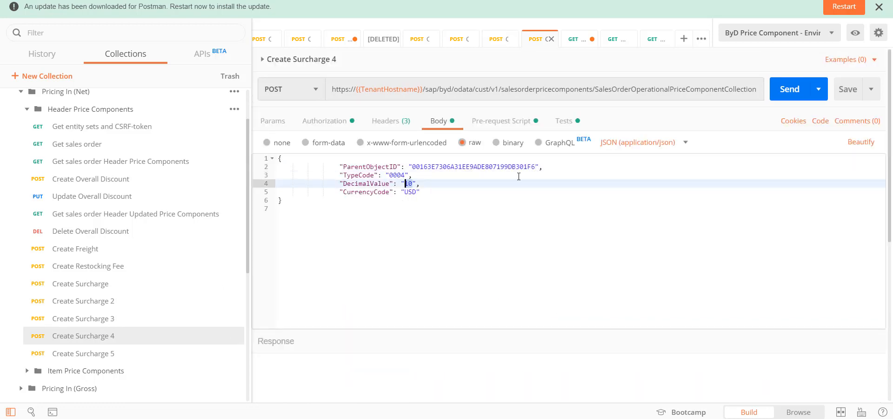
click(770, 88)
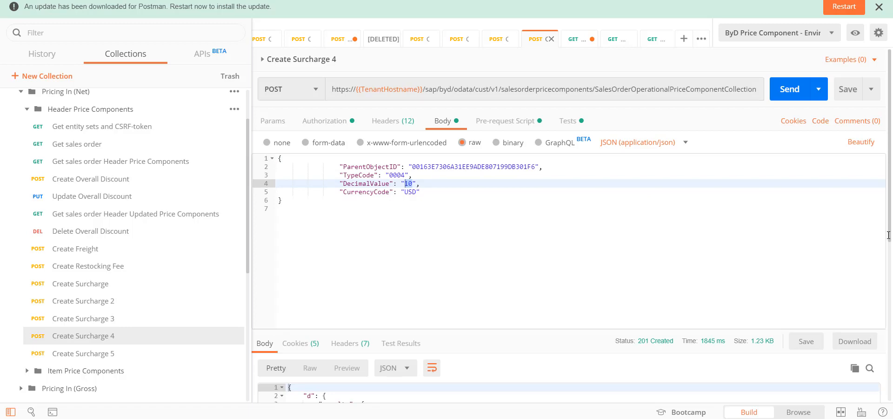
scroll(891, 248, down, 5)
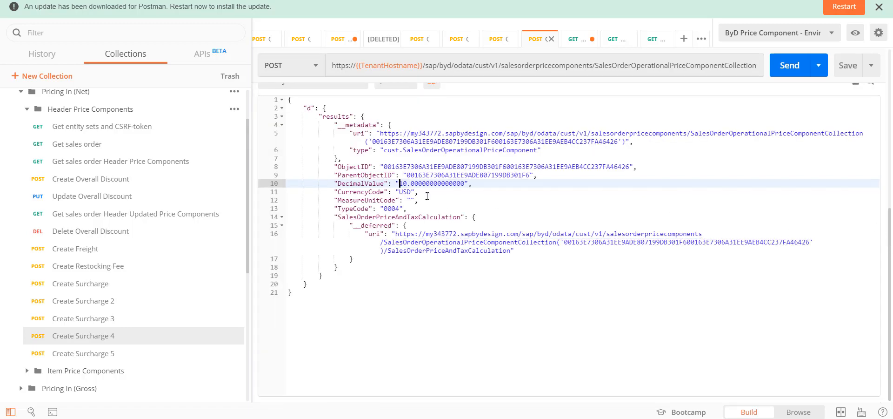
drag(401, 184, 408, 183)
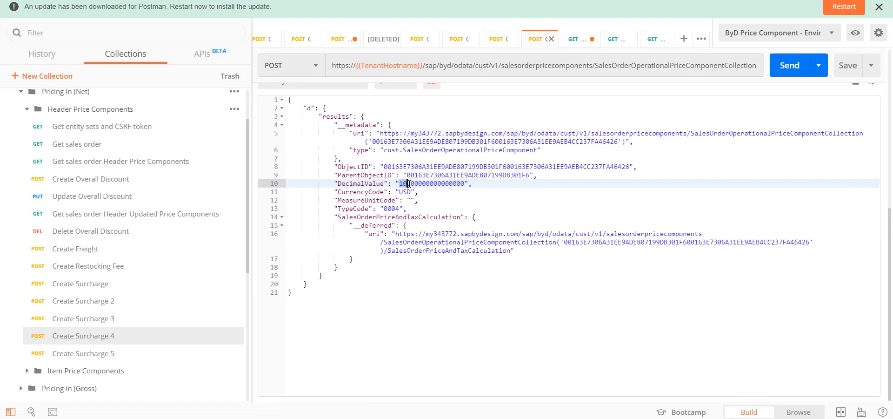
Step: Send the Create Surcharge 5 request with TypeCode 0005 and DecimalValue 20, and check the type code in its response
double_click(396, 208)
click(98, 355)
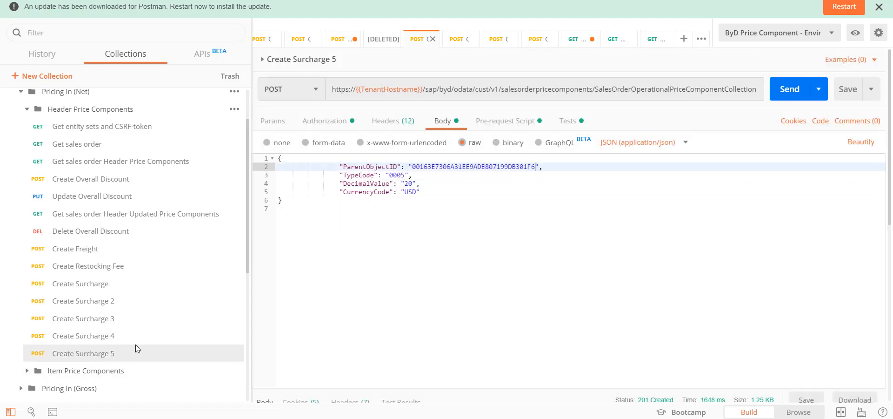
double_click(406, 184)
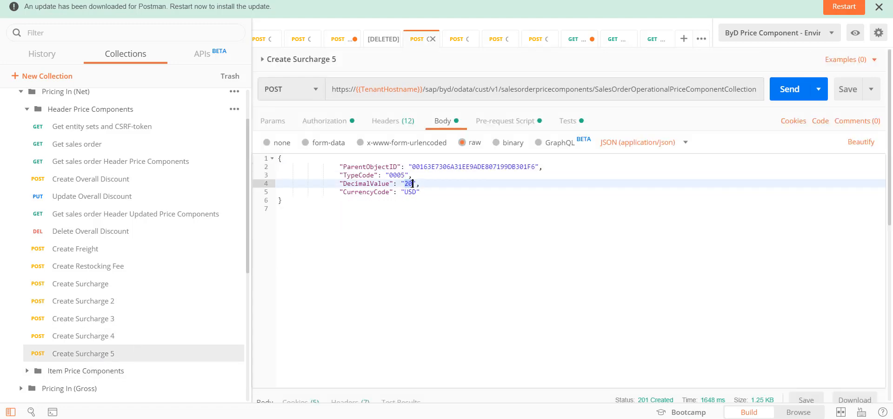
text(20)
double_click(397, 175)
click(790, 89)
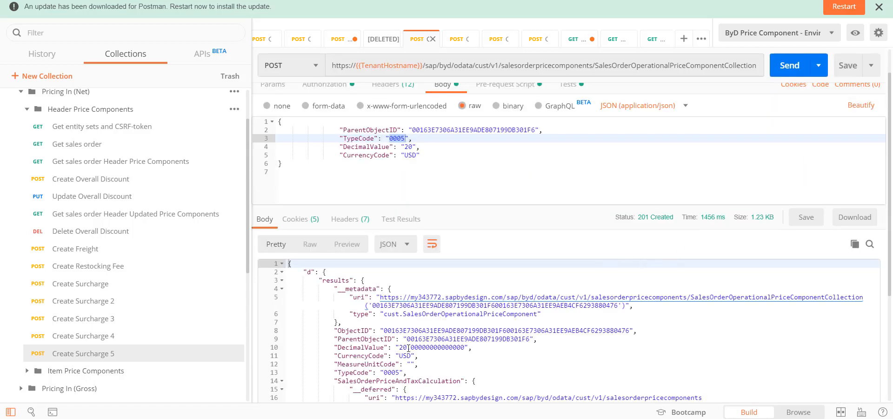
double_click(397, 372)
Step: Switch to SAP Business ByDesign, open the listed sales order for editing and display its pricing details
mouse_move(187, 418)
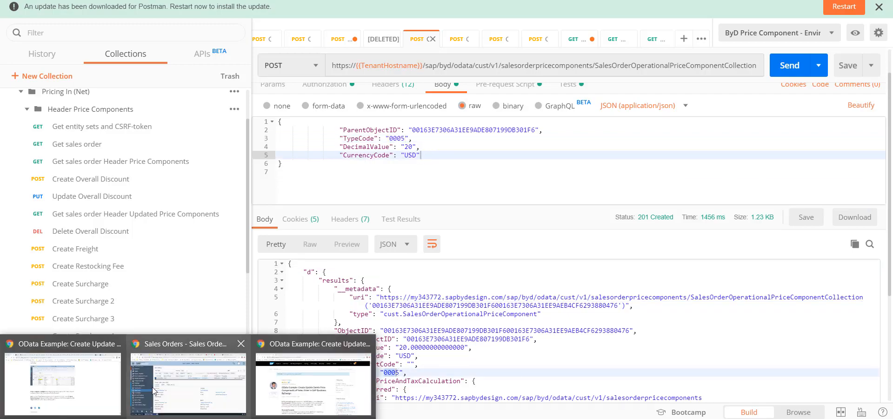
click(190, 379)
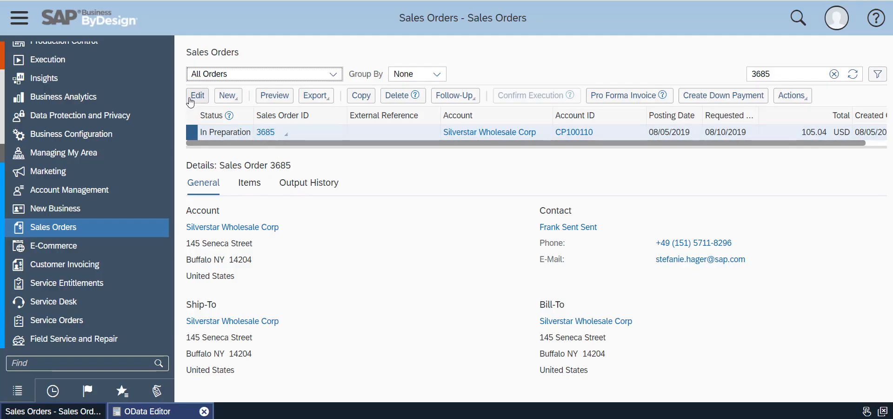
click(195, 95)
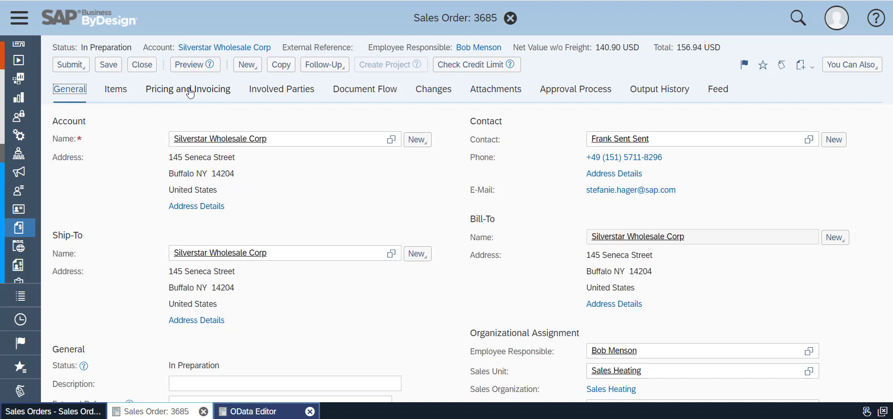
click(190, 92)
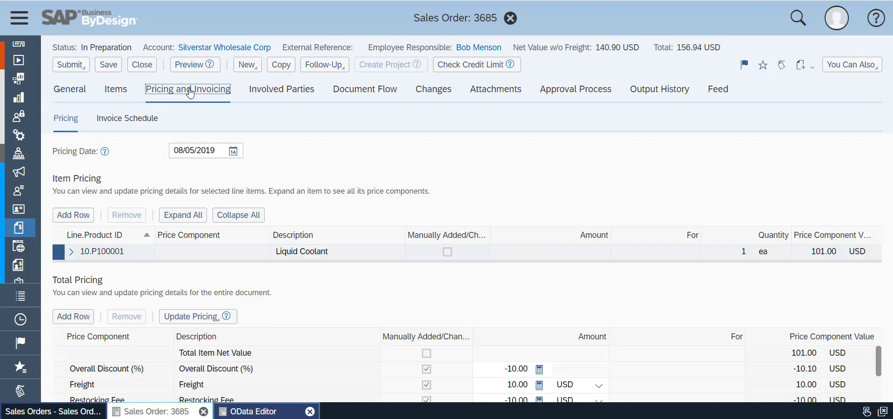
scroll(186, 282, down, 1)
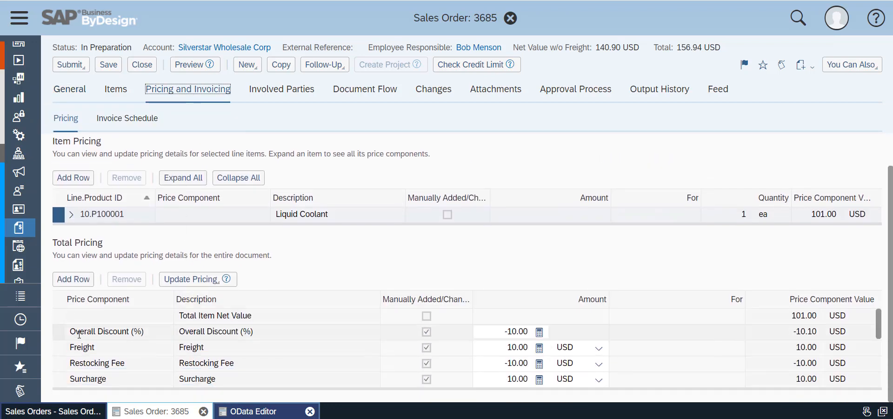
Step: Check the freight and restocking fee amounts among the order's total pricing components
click(64, 349)
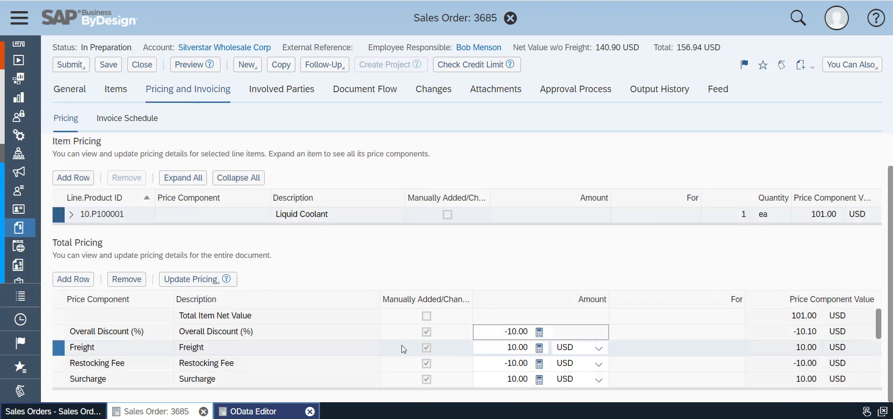
click(523, 347)
click(107, 366)
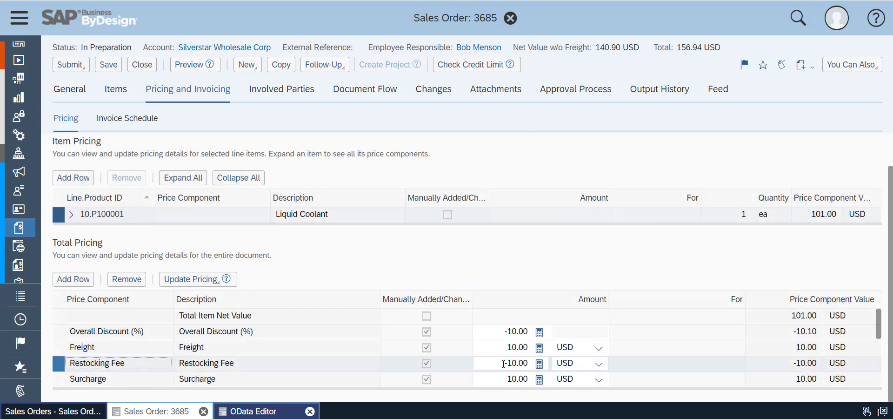
click(527, 365)
scroll(457, 348, down, 2)
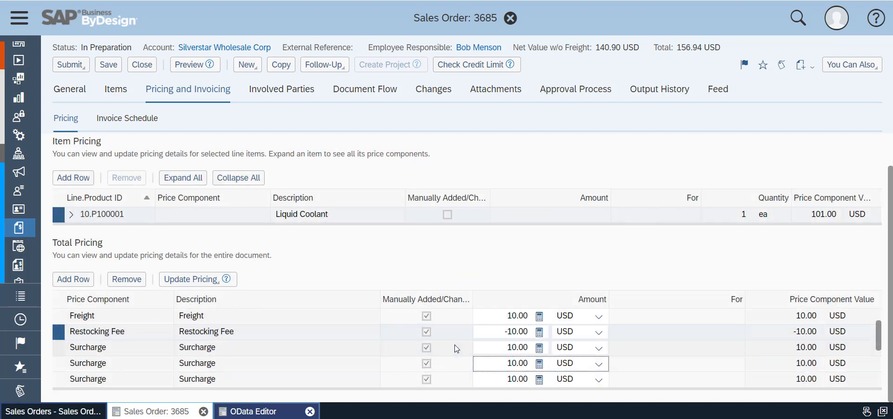
Step: Check the amounts of the surcharges in the total pricing, and expand the Liquid Coolant item's price components
click(110, 346)
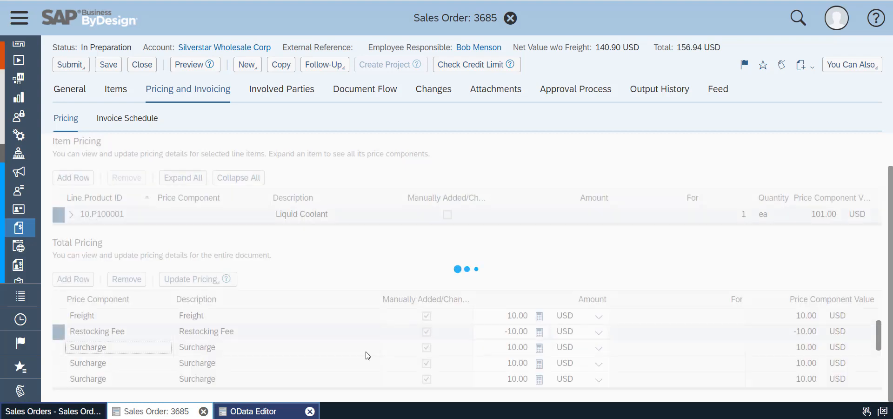
click(512, 348)
click(82, 368)
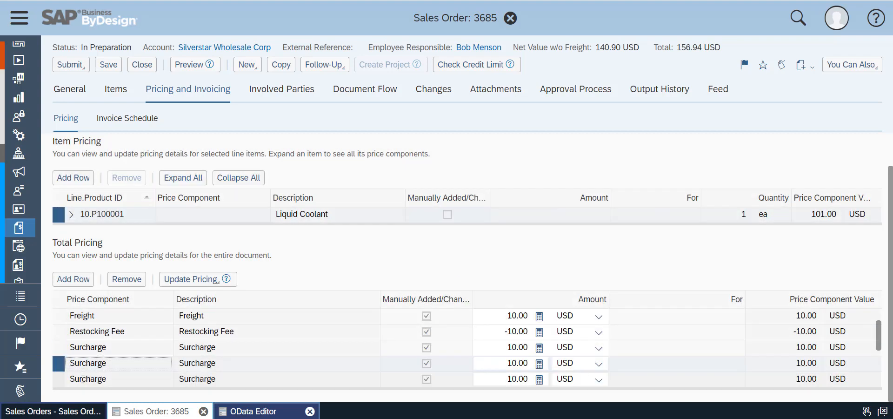
click(86, 379)
scroll(111, 359, down, 2)
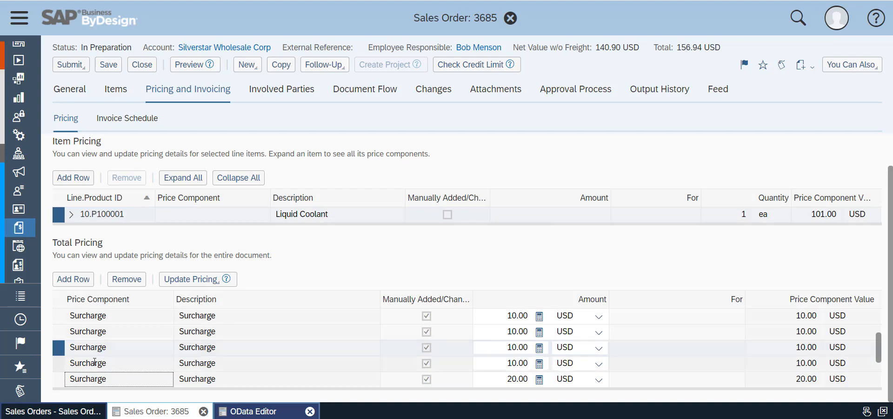
click(101, 359)
click(87, 378)
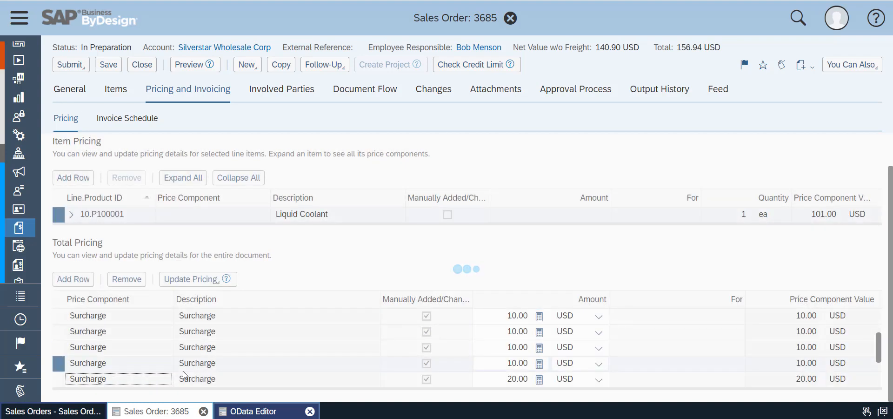
scroll(401, 373, down, 1)
click(503, 362)
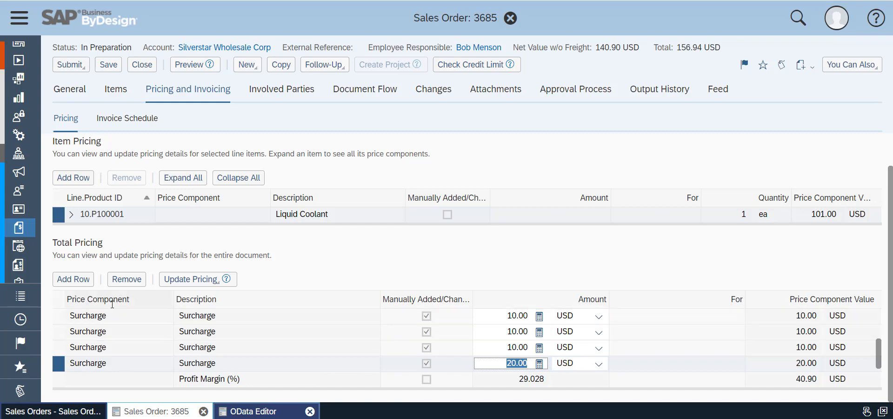
click(70, 215)
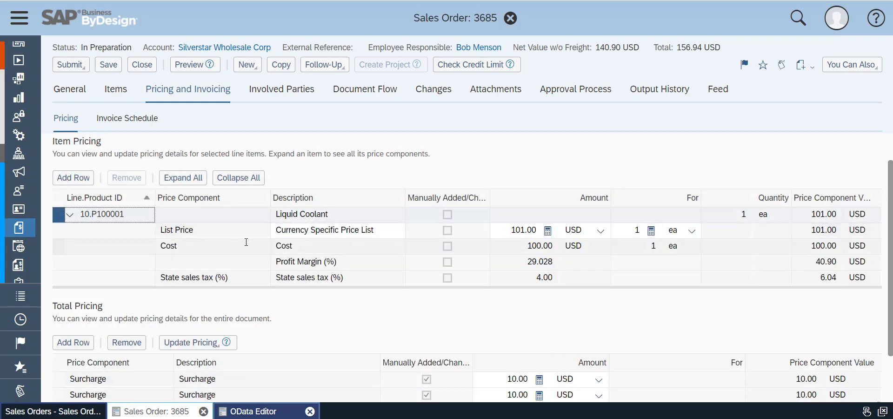
Step: Switch to Postman, collapse the Header Price Components folder and expand the Item Price Components folder
key(alt+Tab)
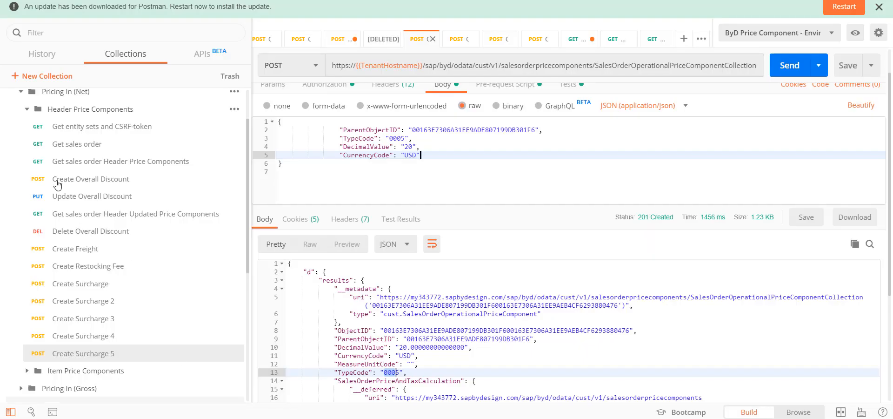
click(27, 109)
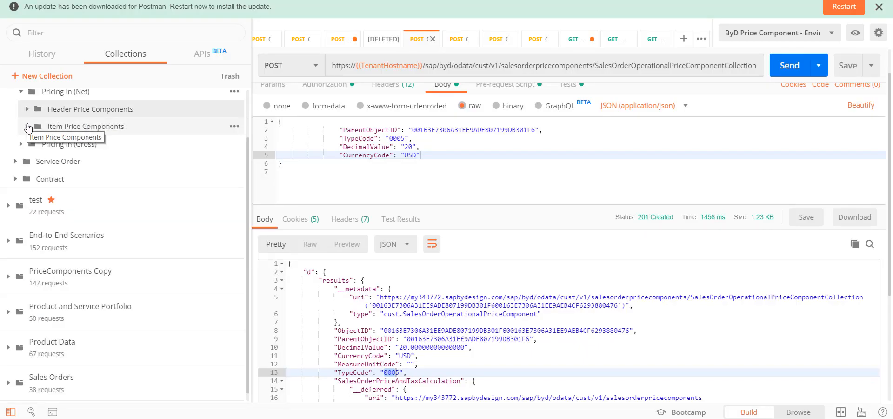
click(27, 127)
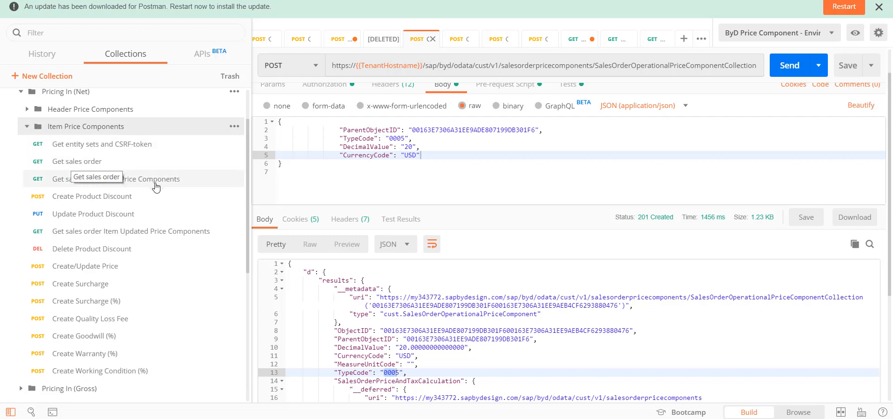
Step: Send the Get sales order Item Price Components request and select the sales order item's ObjectID in the response
click(103, 183)
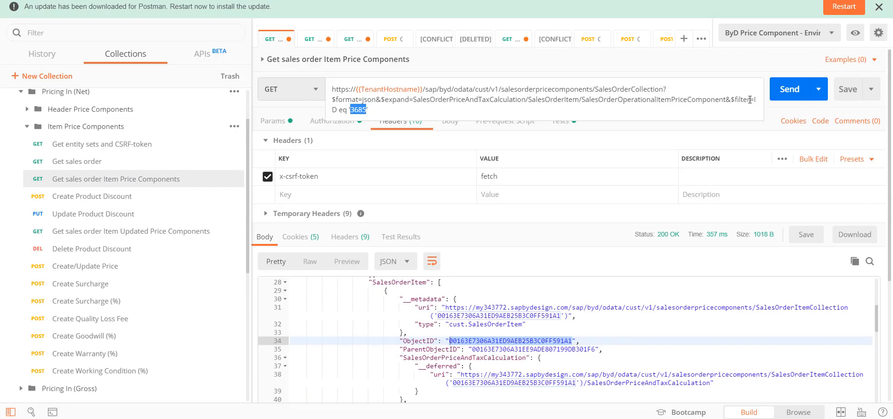
drag(753, 99, 743, 110)
click(779, 92)
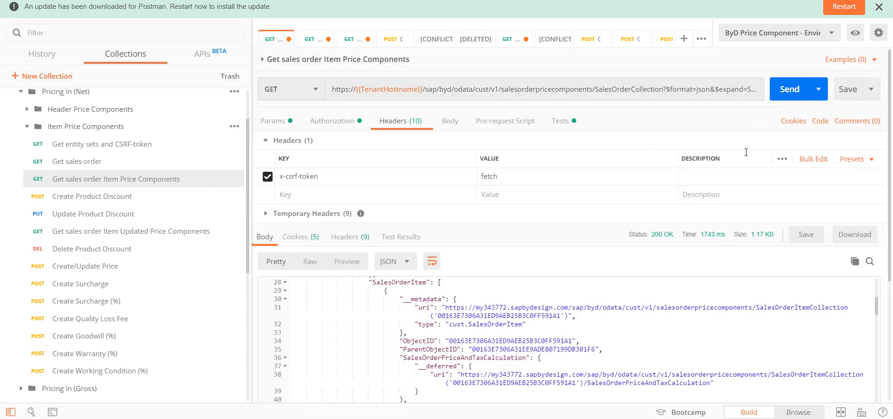
double_click(458, 342)
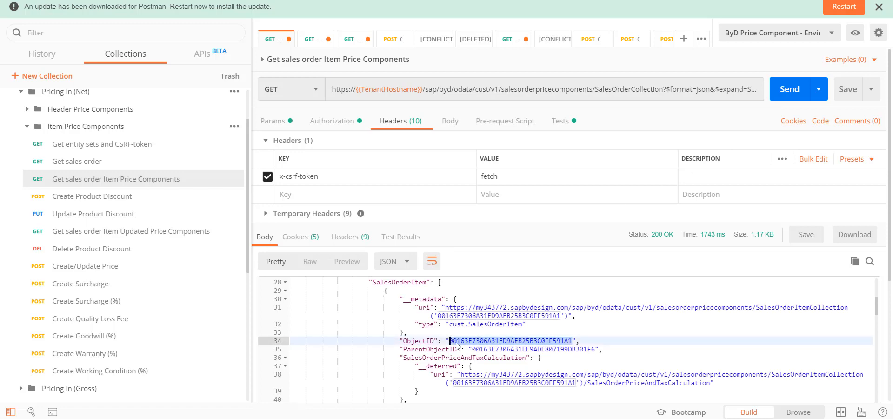
Step: Open the Create Product Discount request and review its ParentObjectID, TypeCode 7PR6, DecimalValue 10 and the SalesOrderOperationalItemPriceComponentCollection target
click(92, 196)
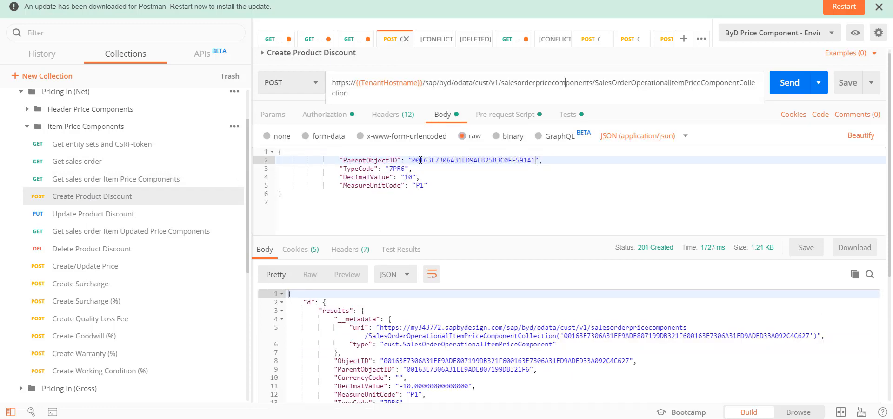
double_click(421, 160)
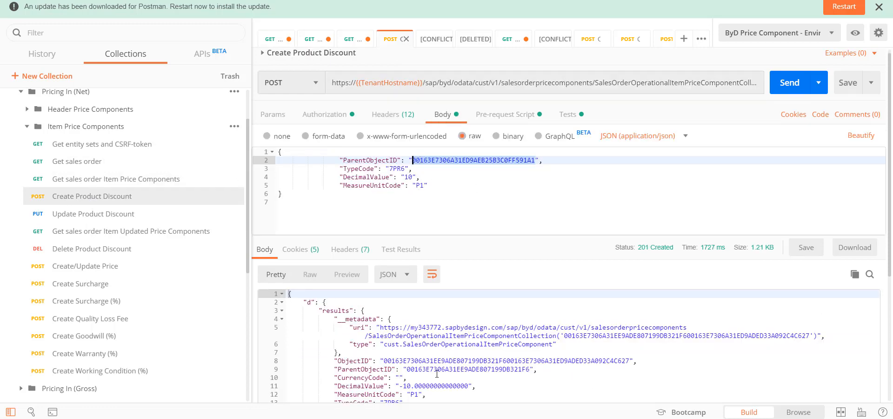
double_click(395, 168)
click(406, 177)
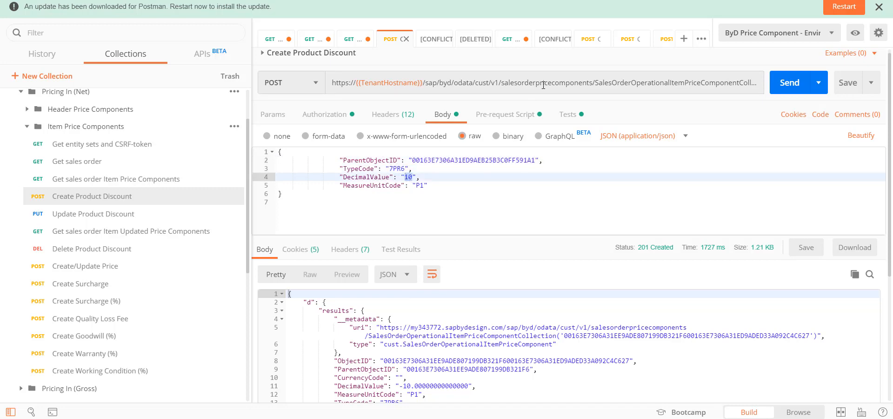
click(636, 82)
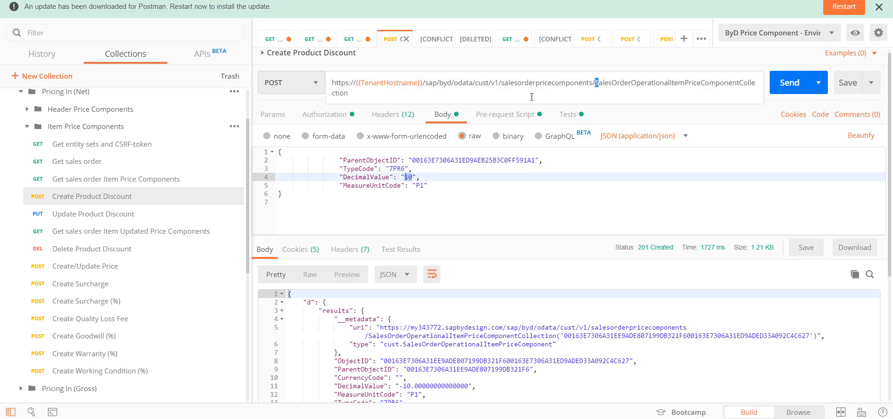
shift+click(367, 101)
Step: Send the Create Product Discount request and check the type code and ObjectID returned in the response
click(775, 93)
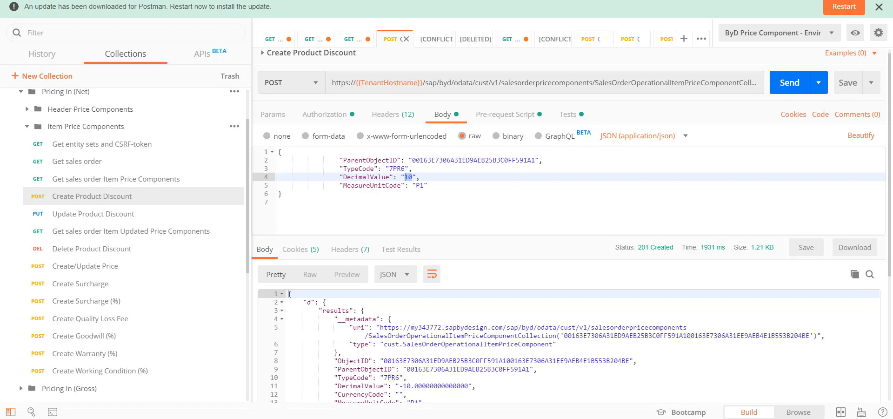
double_click(392, 377)
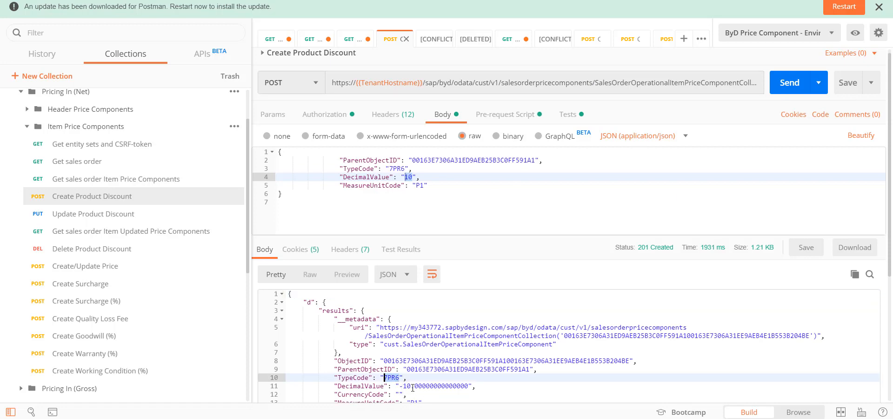
click(481, 361)
drag(381, 360, 631, 360)
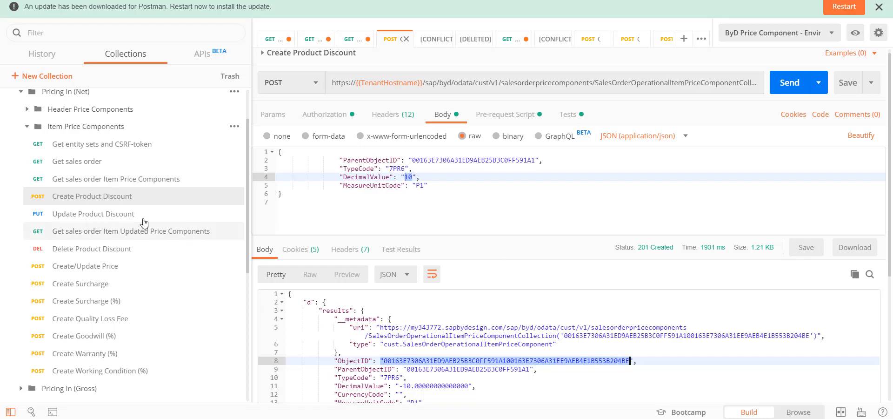
Step: Send the Update Product Discount request with TypeCode 7PR6 and DecimalValue 30, after reviewing its ObjectID and ParentObjectID variables
click(122, 214)
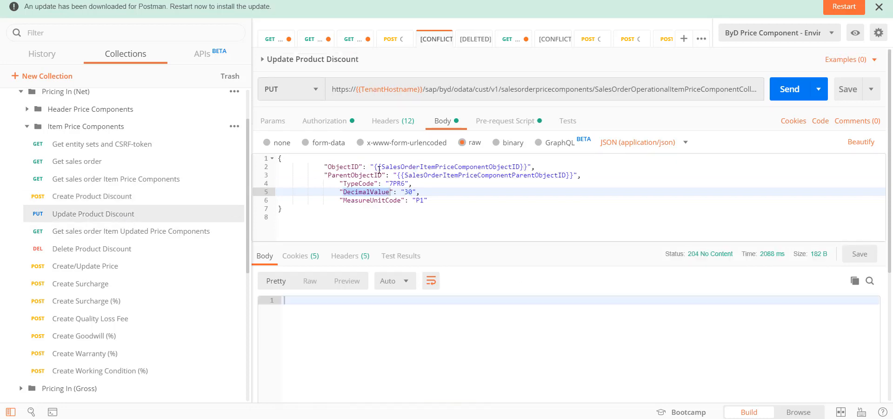
drag(376, 167, 397, 176)
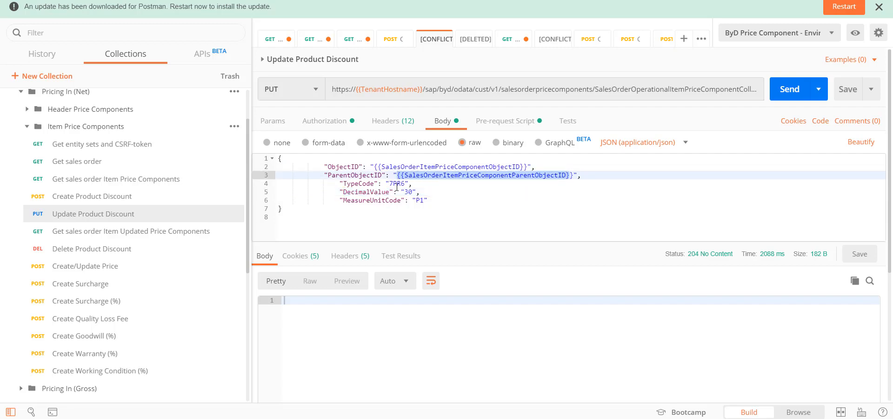
double_click(400, 186)
double_click(408, 191)
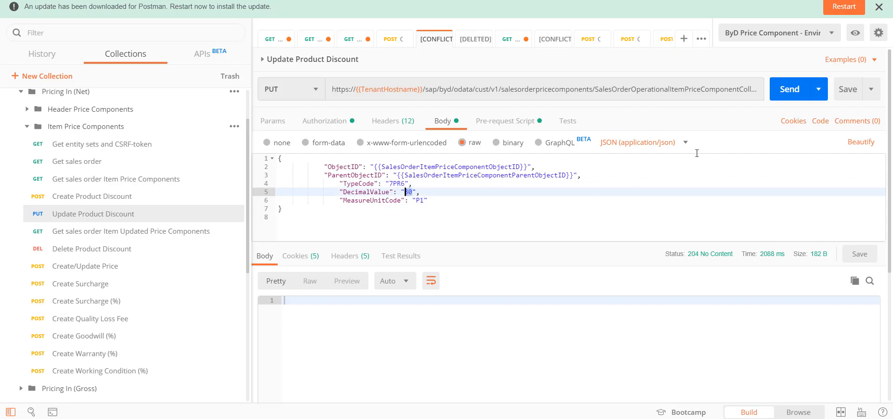
click(792, 96)
Step: Switch to SAP Business ByDesign, open sales order 3685 for editing and check the Product Discount (%) amount under item 10's pricing
click(141, 234)
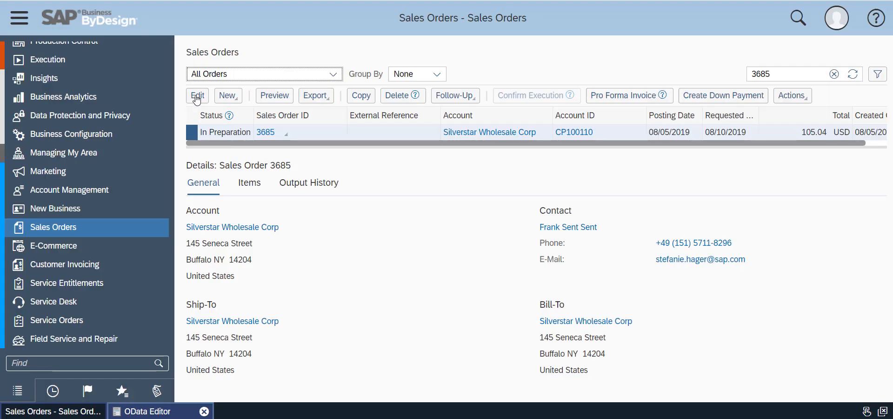
click(196, 95)
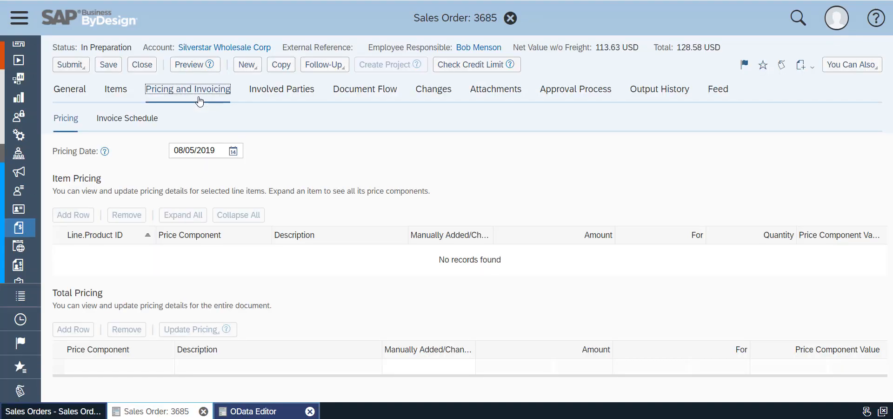
click(70, 252)
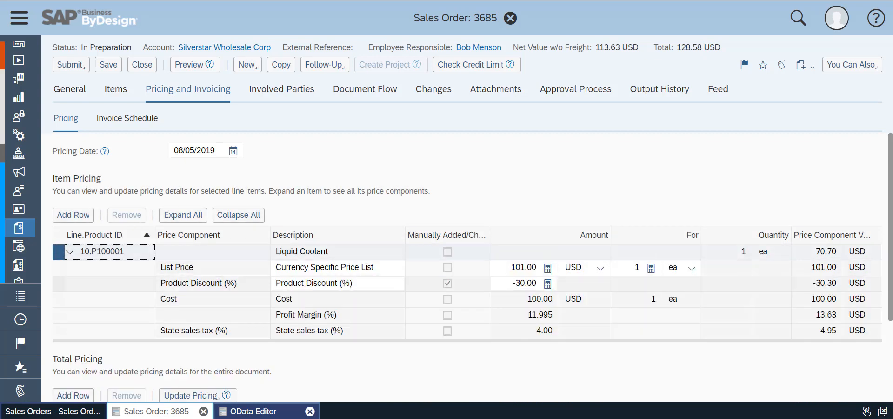
click(237, 283)
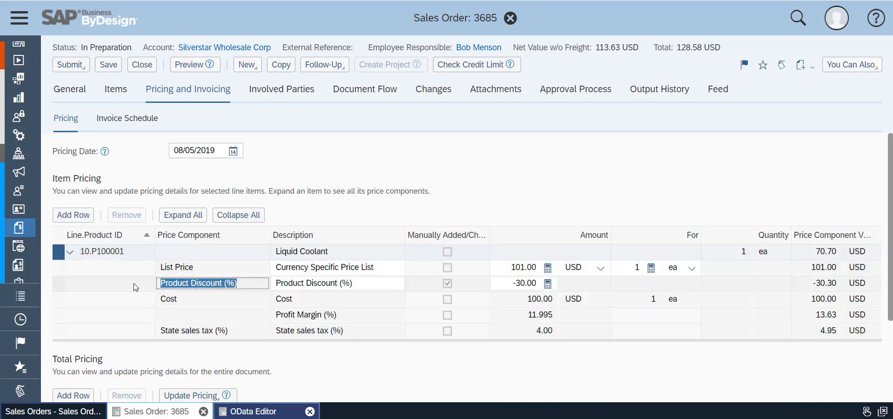
click(515, 282)
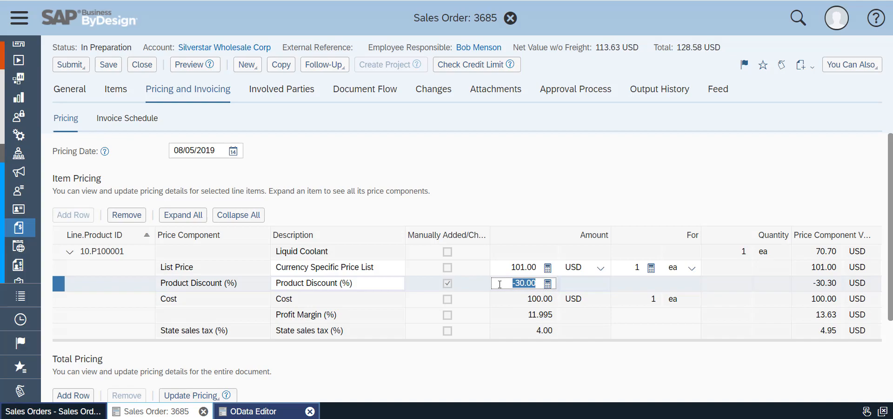
Step: Switch to Postman and copy the product discount's ObjectID from the Get sales order Item Updated Price Components response for order 3685
key(alt+Tab)
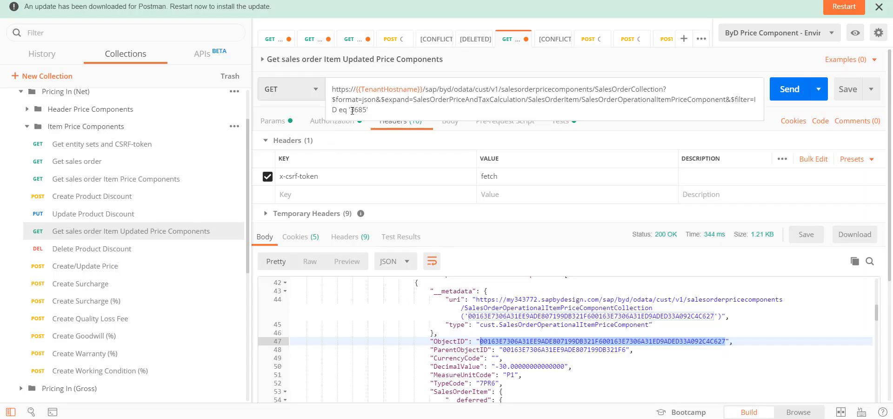
drag(351, 110, 367, 110)
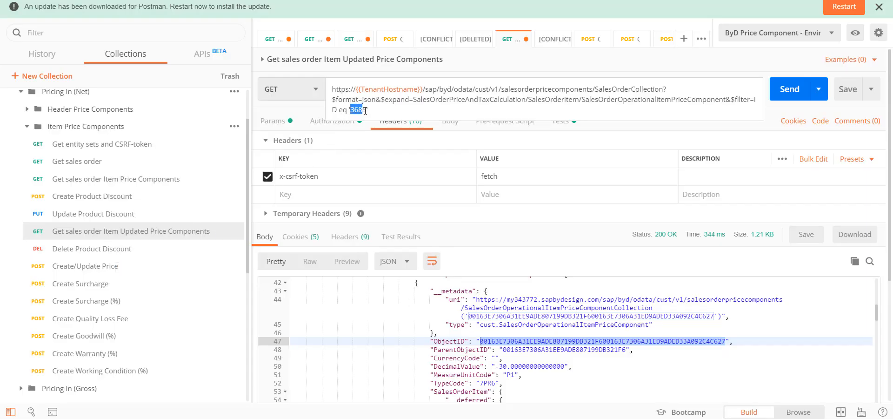
click(502, 367)
double_click(491, 386)
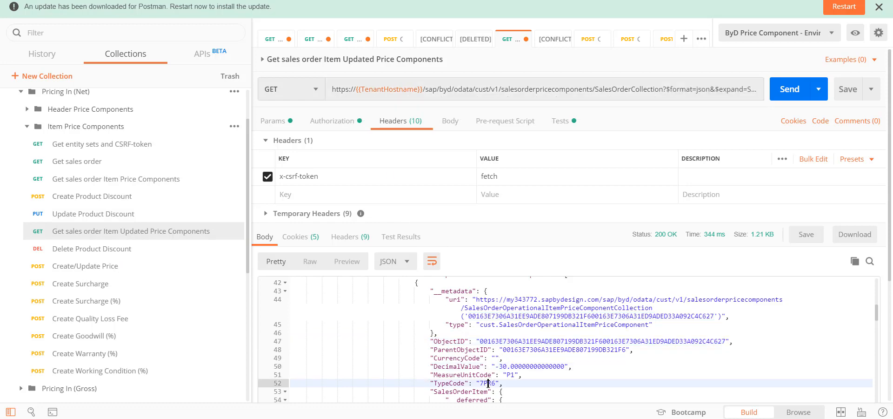
double_click(493, 342)
key(ctrl+c)
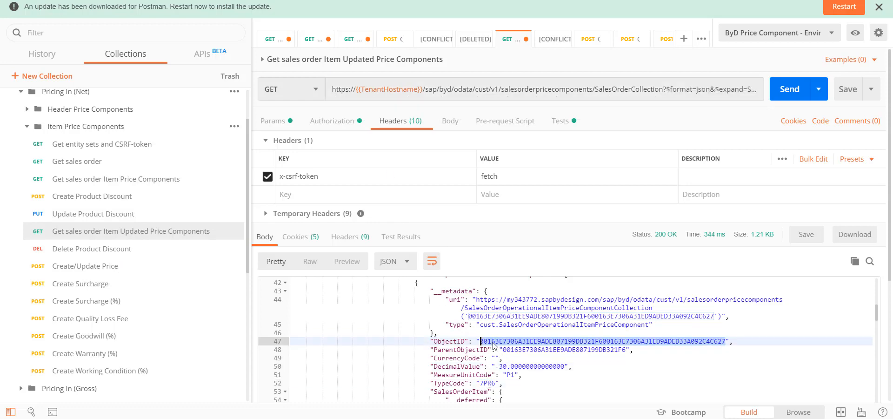
Step: Paste the copied ObjectID into the Delete Product Discount request's URL and send the request
click(109, 252)
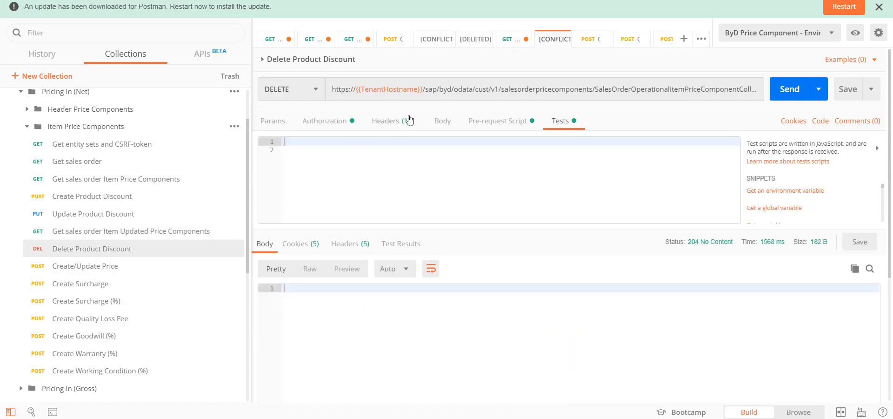
click(476, 91)
double_click(498, 100)
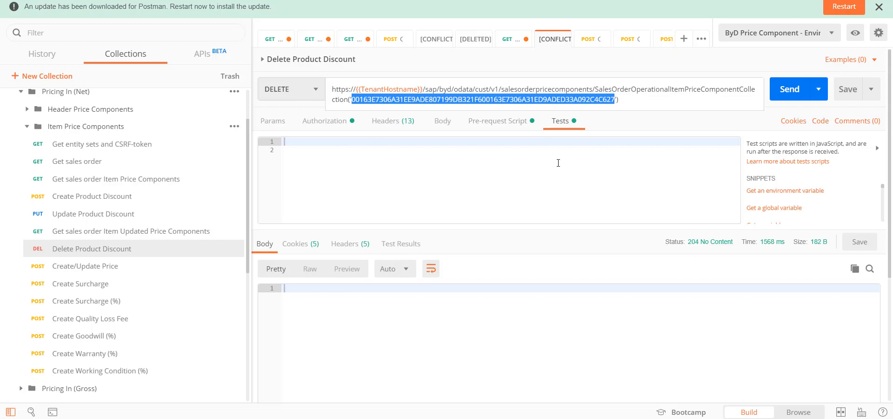
key(ctrl+v)
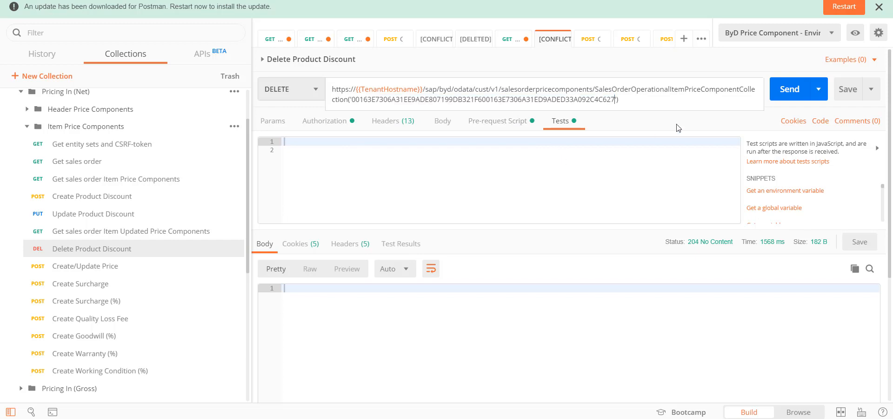
click(791, 95)
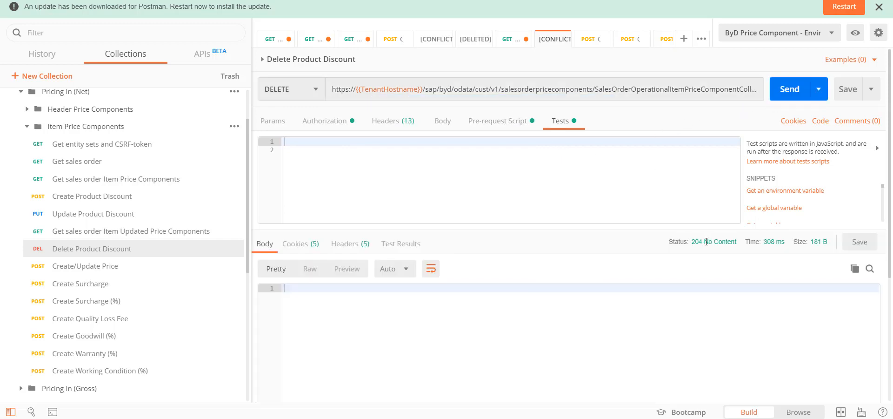
Step: Switch to SAP Business ByDesign, reopen sales order 3685's pricing and check the item's price components, including the List Price amount
click(98, 268)
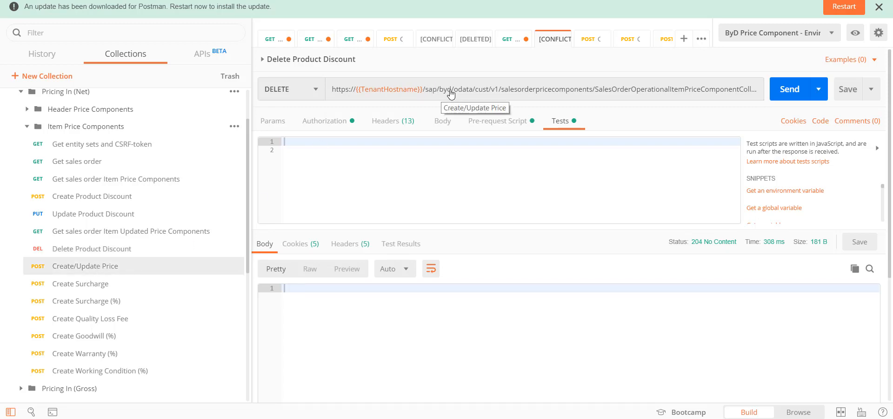
click(116, 266)
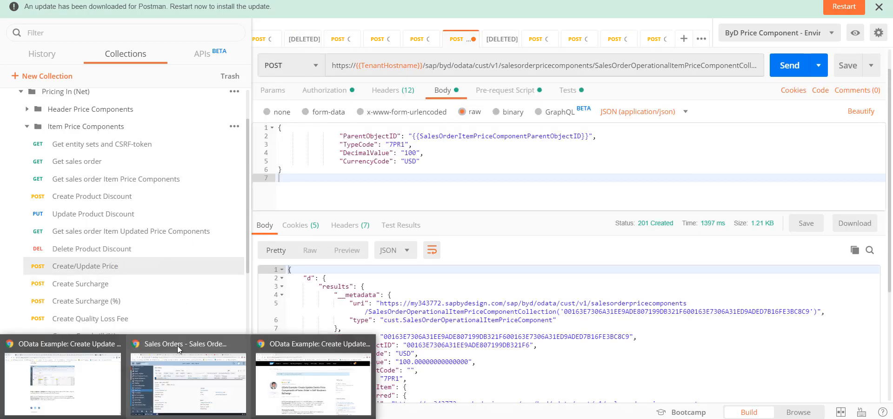
click(177, 345)
click(198, 95)
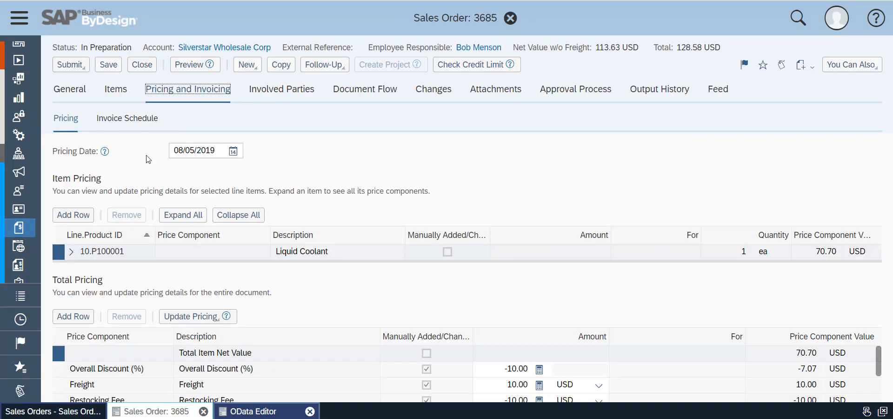
click(183, 214)
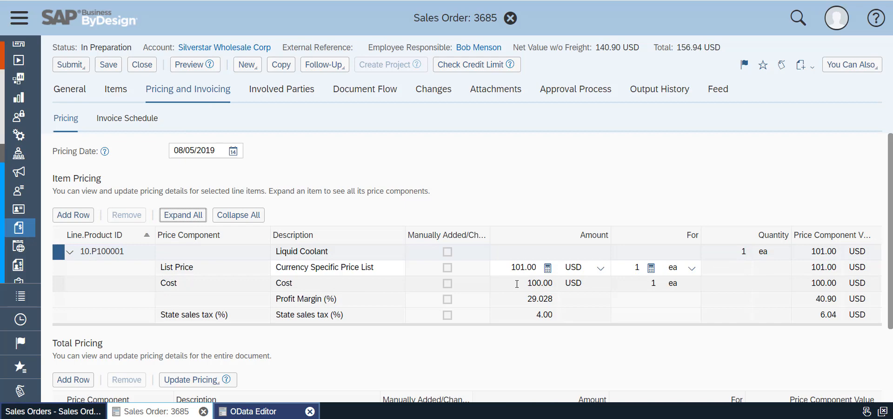
click(523, 267)
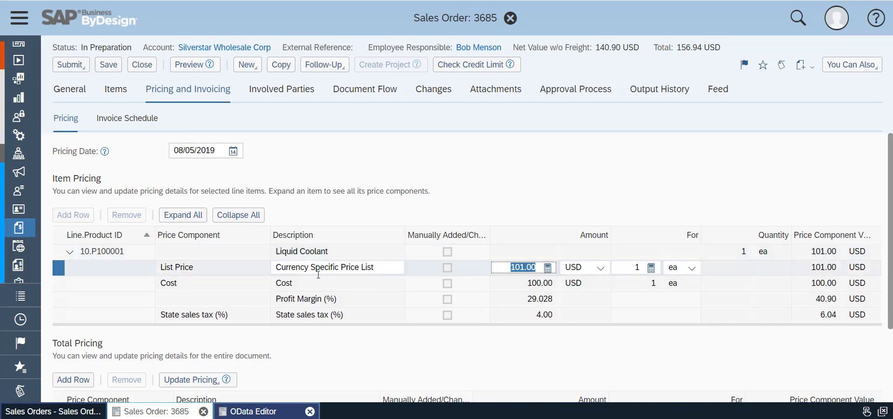
click(166, 267)
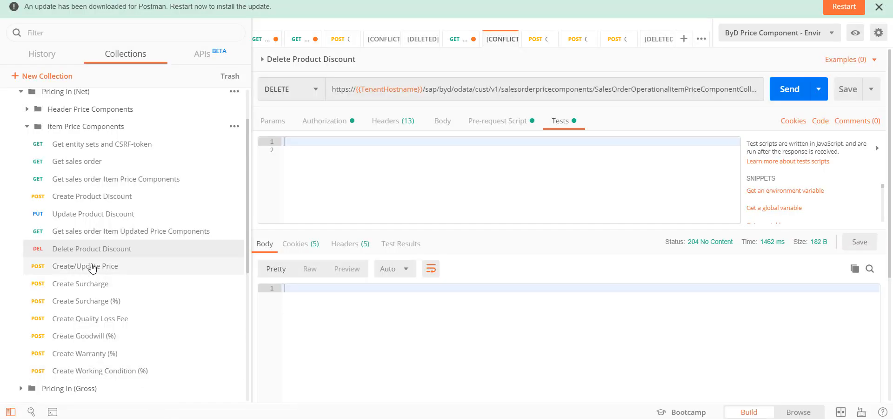
Step: Send Postman's Create/Update Price request with TypeCode 7PR1, DecimalValue 100 and CurrencyCode USD, and check the returned type code and value
click(93, 268)
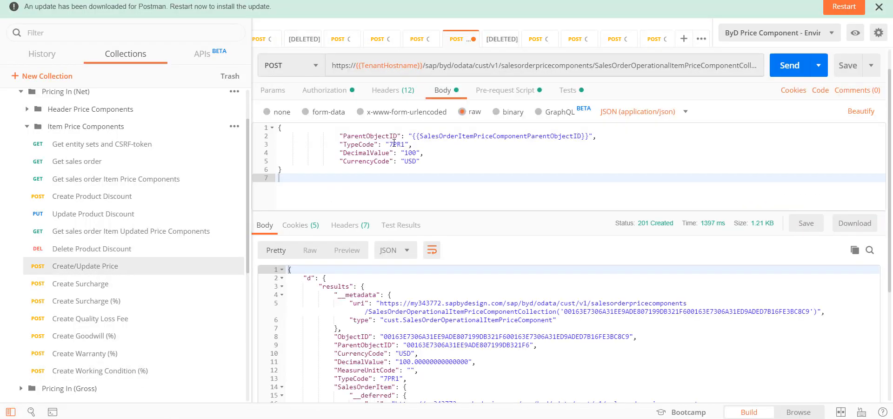
double_click(399, 143)
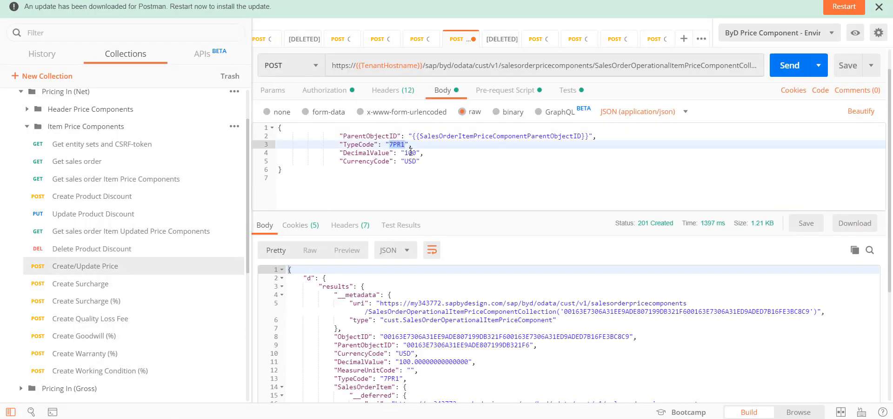
double_click(410, 153)
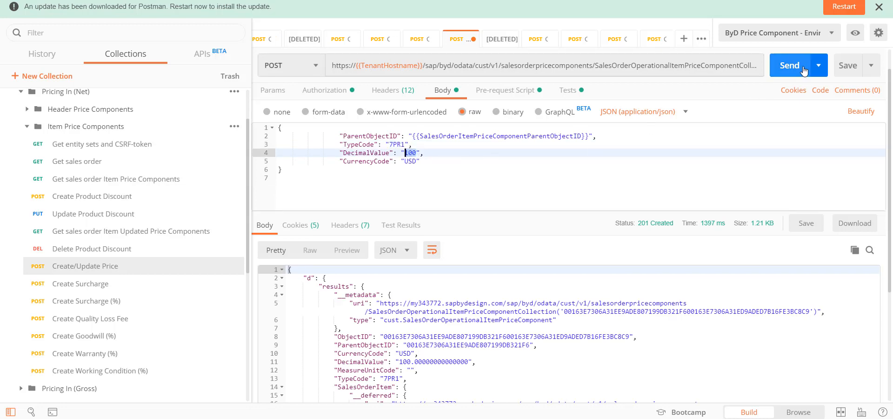
key(ctrl+Return)
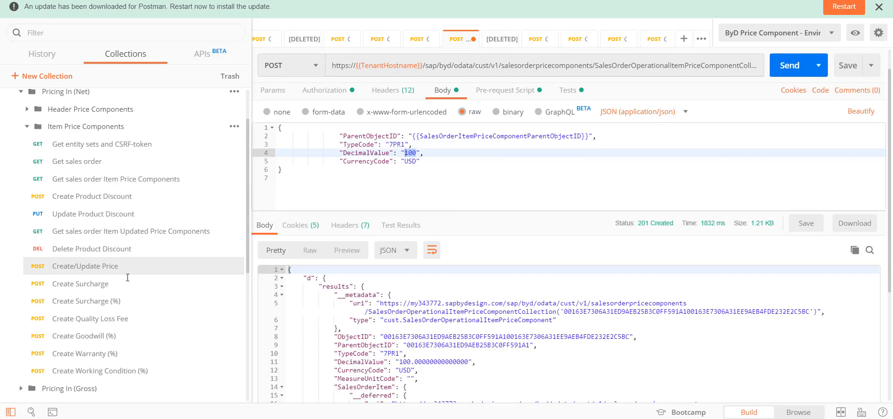
double_click(396, 355)
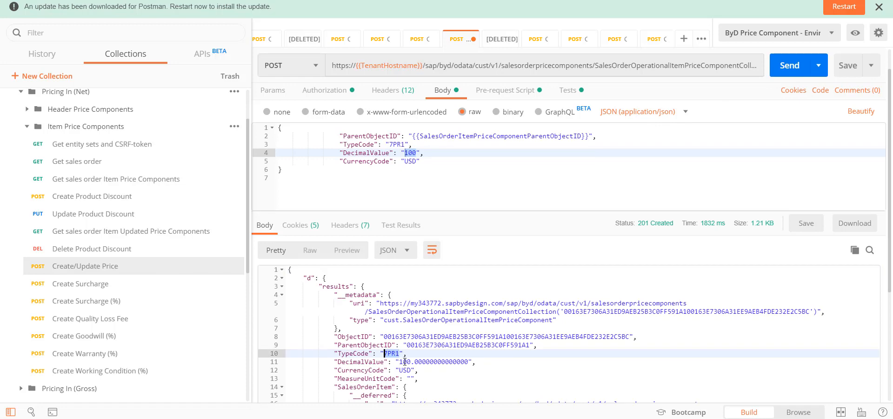
double_click(405, 361)
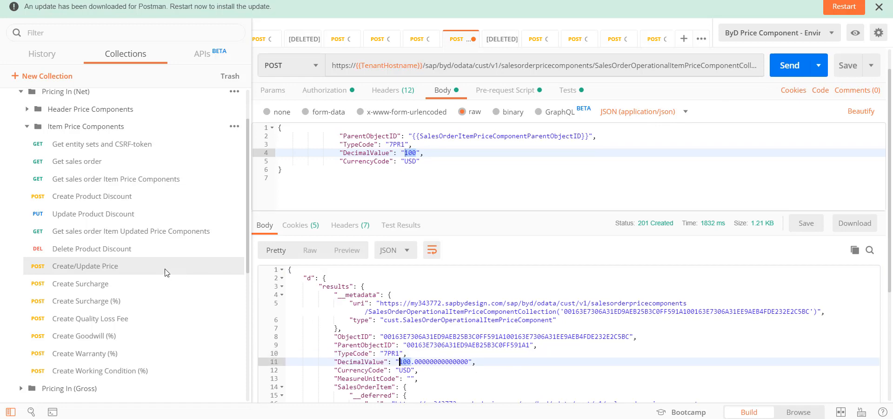
Step: Send the Create Surcharge request with TypeCode 7PR3, DecimalValue 10 and CurrencyCode USD to the SalesOrderOperationalItemPriceComponentCollection
click(101, 283)
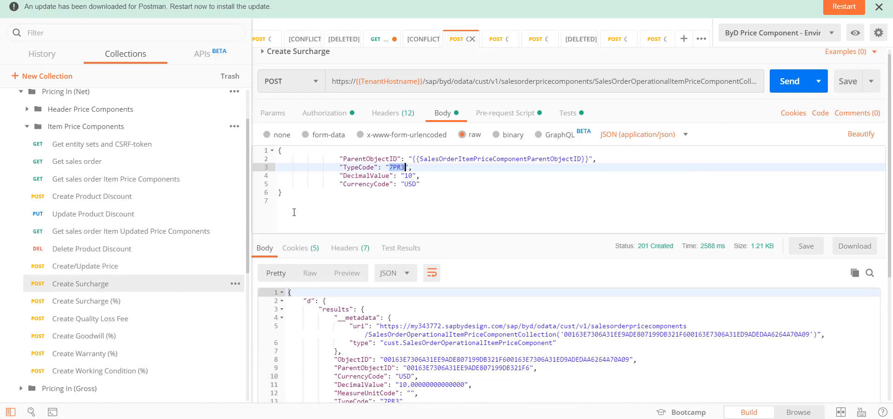
click(408, 167)
double_click(408, 176)
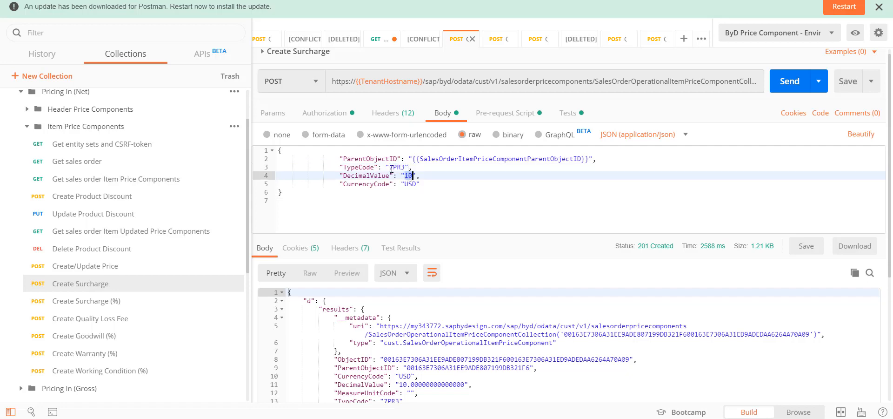
double_click(394, 168)
click(638, 79)
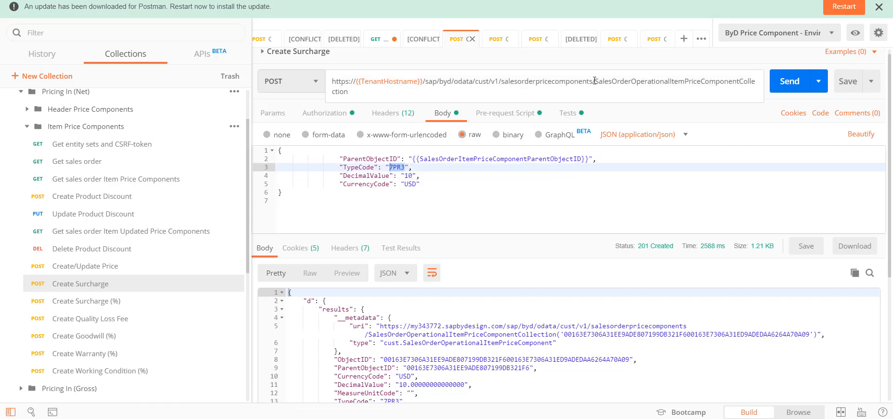
double_click(617, 94)
click(773, 91)
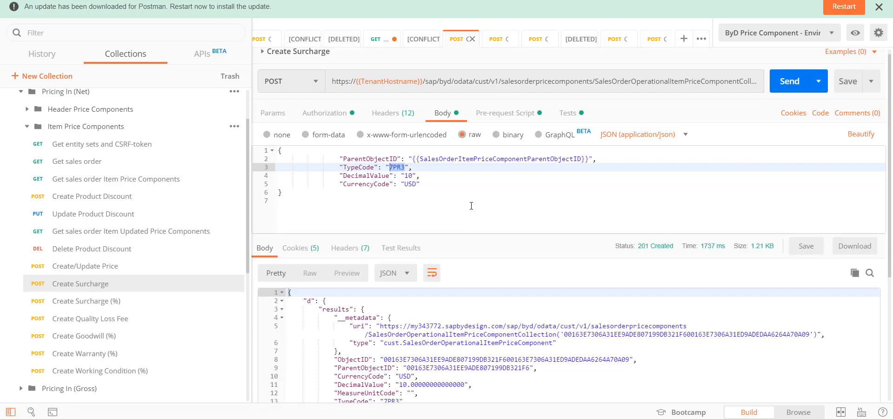
Step: Check the TypeCode, DecimalValue and ObjectID in the Create Surcharge response
double_click(391, 375)
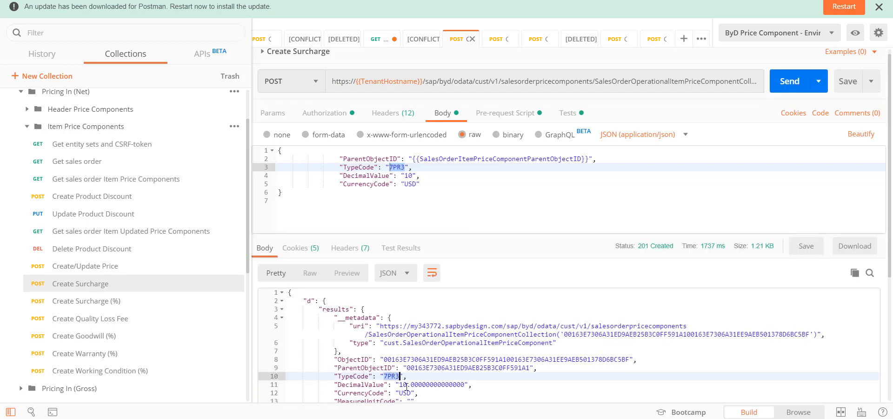
click(403, 385)
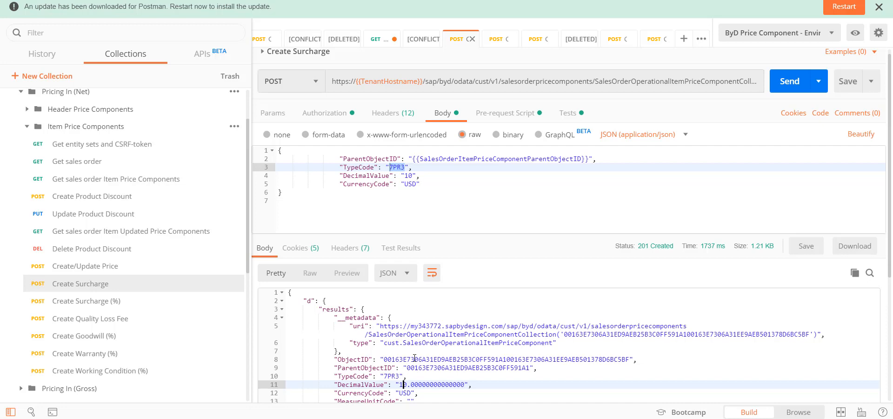
double_click(415, 359)
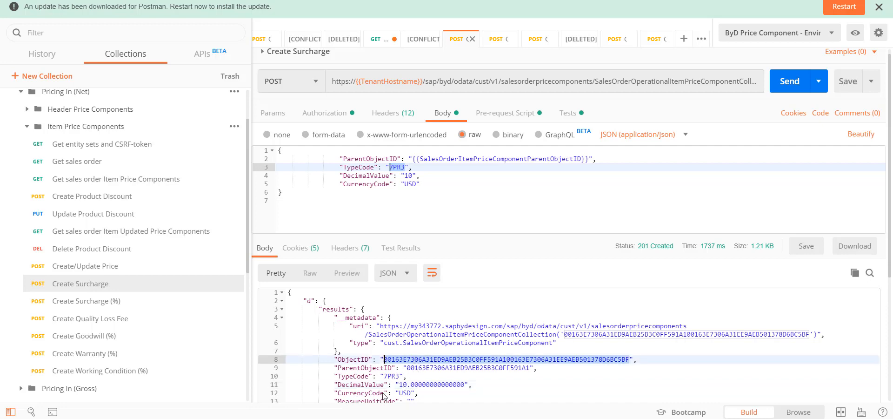
Step: Send the Create Surcharge (%) request with TypeCode 7PR2, DecimalValue 10 and MeasureUnitCode P1, and check the returned type code and value
click(108, 302)
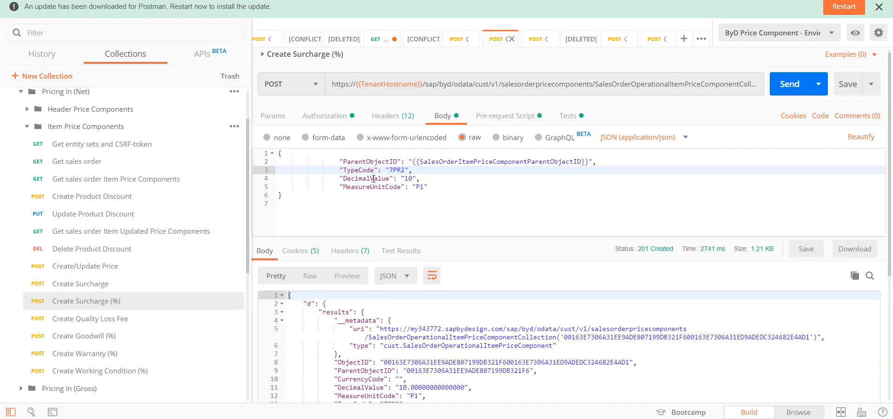
double_click(399, 169)
double_click(408, 178)
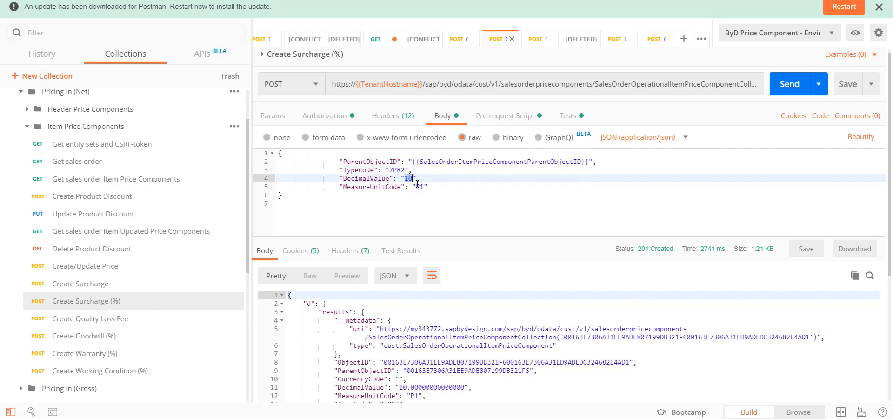
double_click(419, 187)
drag(428, 185, 341, 186)
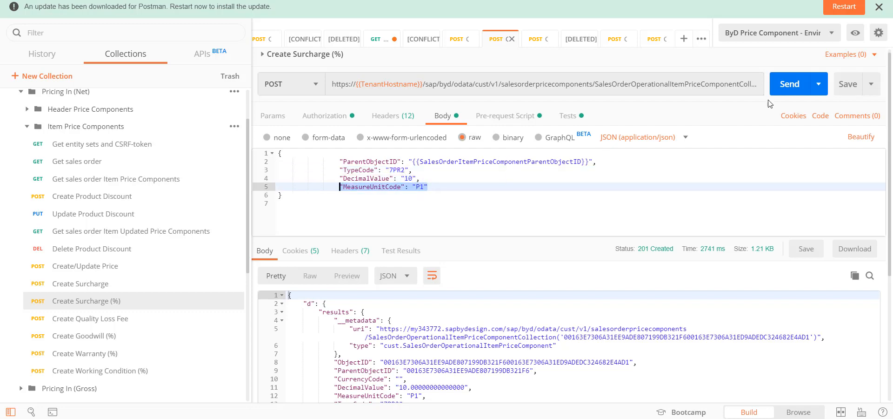
click(791, 84)
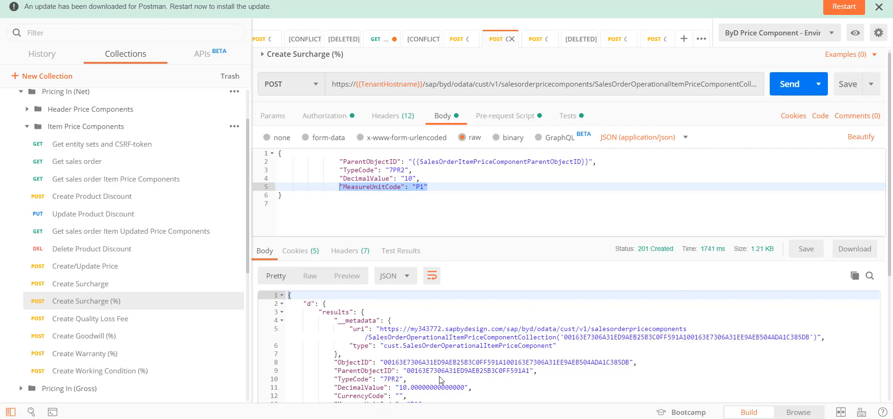
double_click(391, 379)
double_click(403, 387)
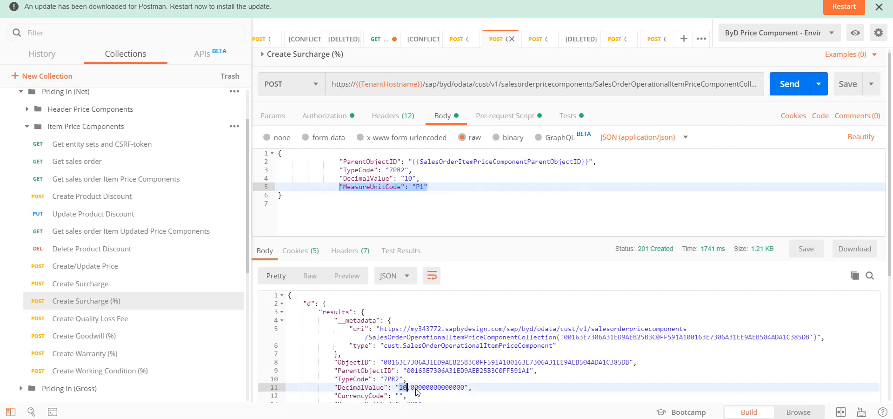
scroll(530, 318, down, 3)
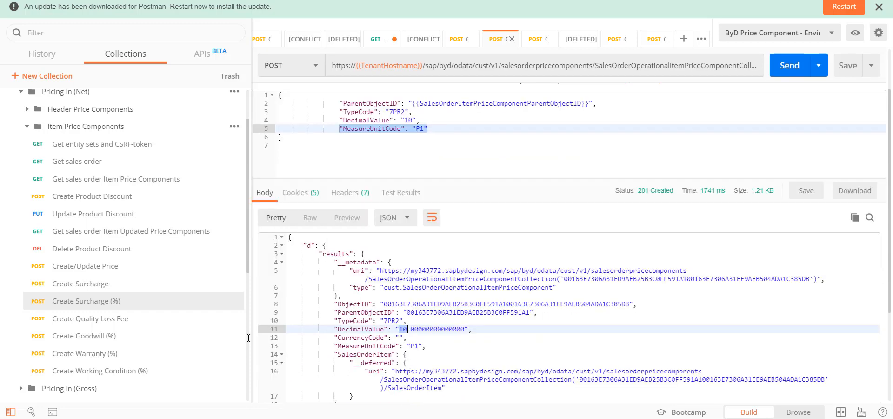
Step: Send the Create Quality Loss Fee request with TypeCode 7PRA, DecimalValue 10 and CurrencyCode USD, and check the returned value, type code and currency
click(99, 321)
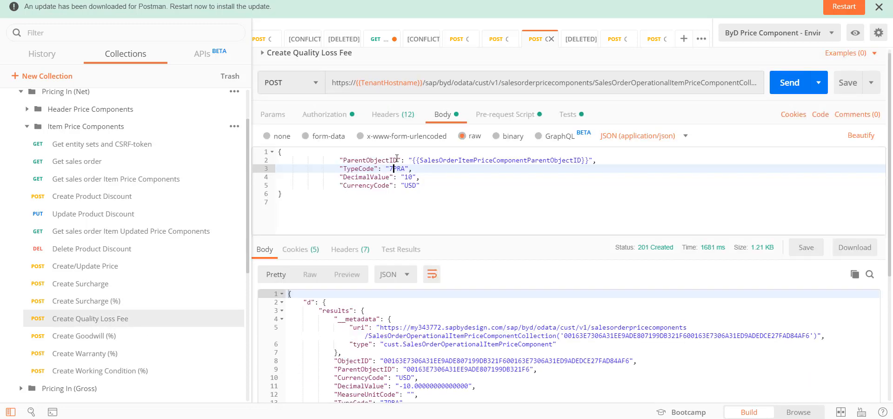
double_click(400, 169)
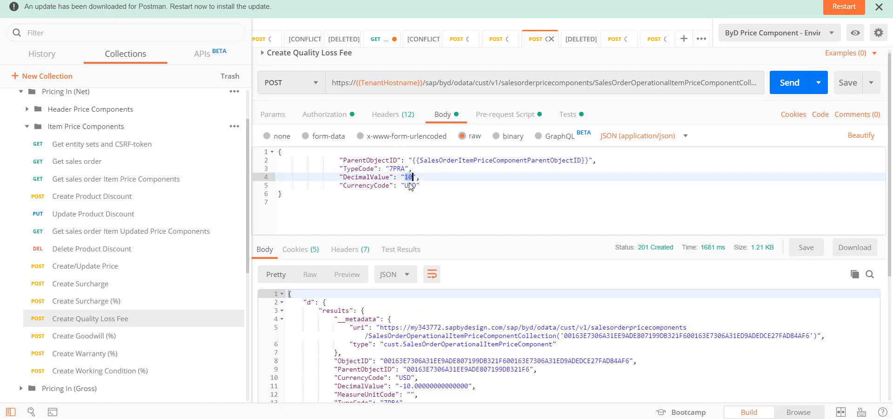
click(410, 186)
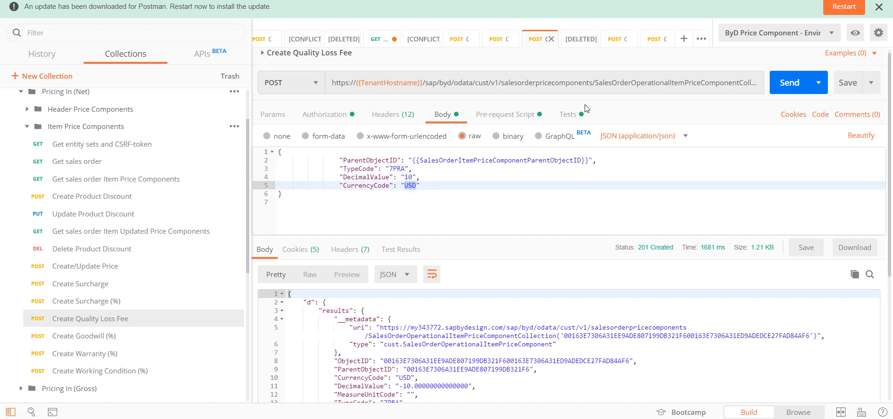
click(784, 81)
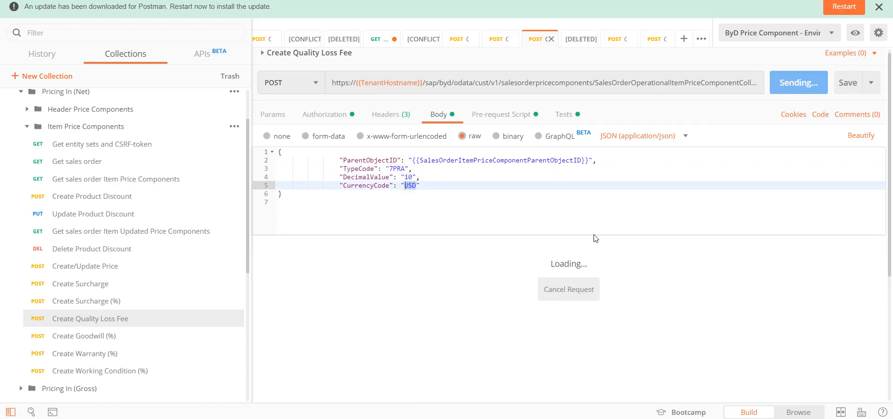
drag(403, 386, 411, 386)
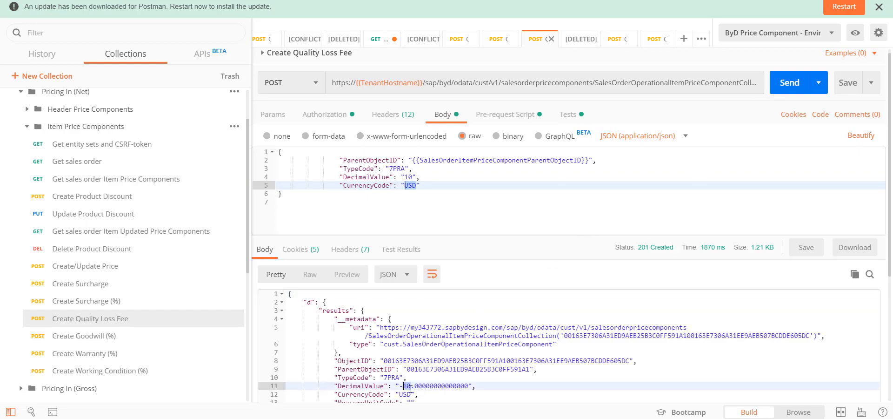
double_click(391, 378)
double_click(407, 394)
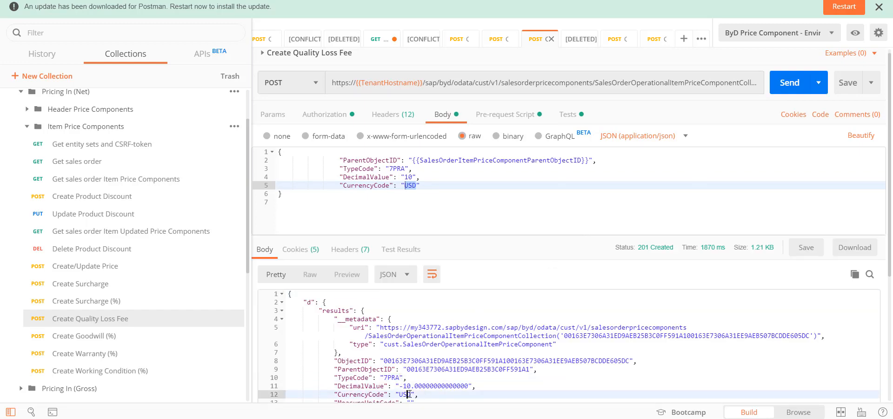
Step: Send the Create Goodwill (%) request with TypeCode 7PRC, DecimalValue 10 and MeasureUnitCode P1, and check the returned type code and value
click(93, 337)
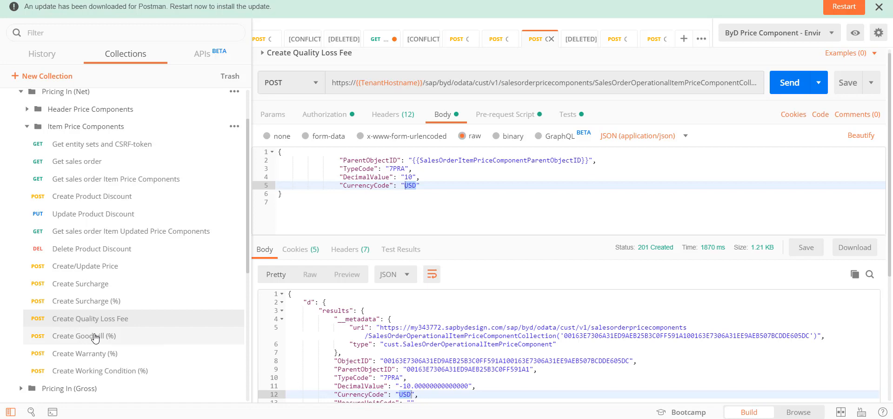
double_click(399, 170)
double_click(408, 179)
click(418, 186)
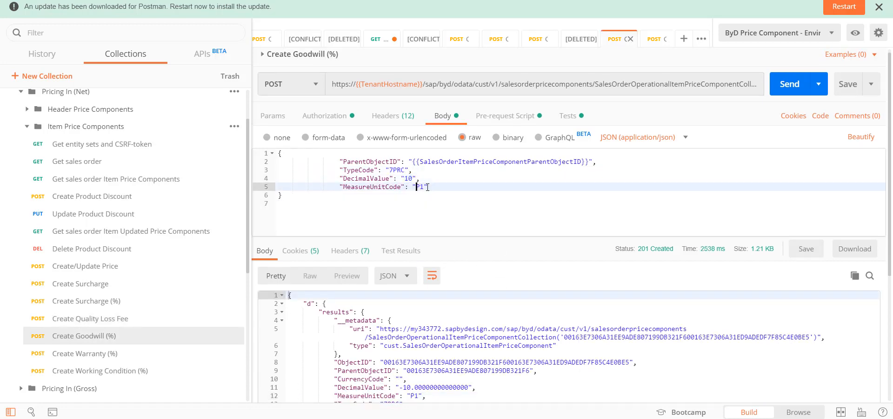
double_click(428, 187)
click(793, 83)
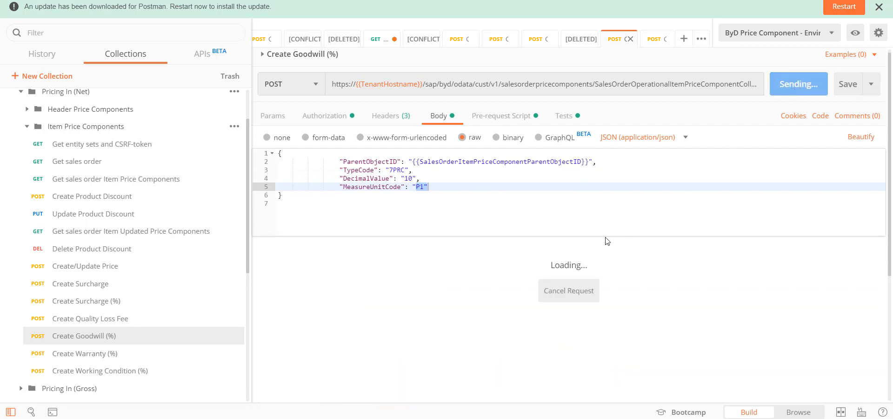
double_click(407, 388)
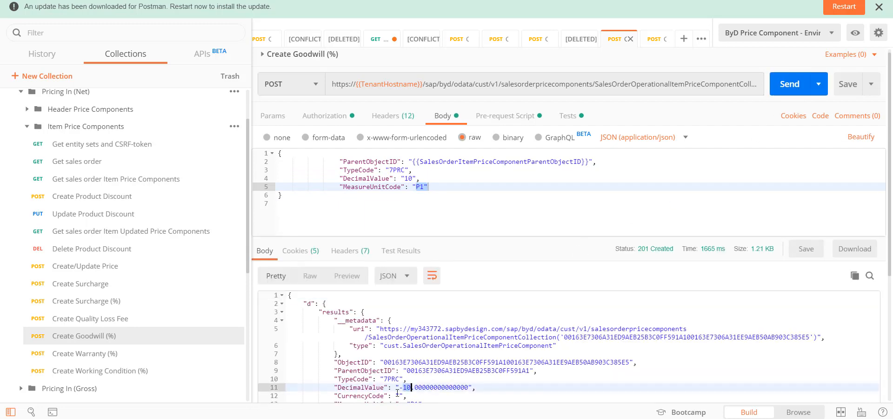
double_click(392, 379)
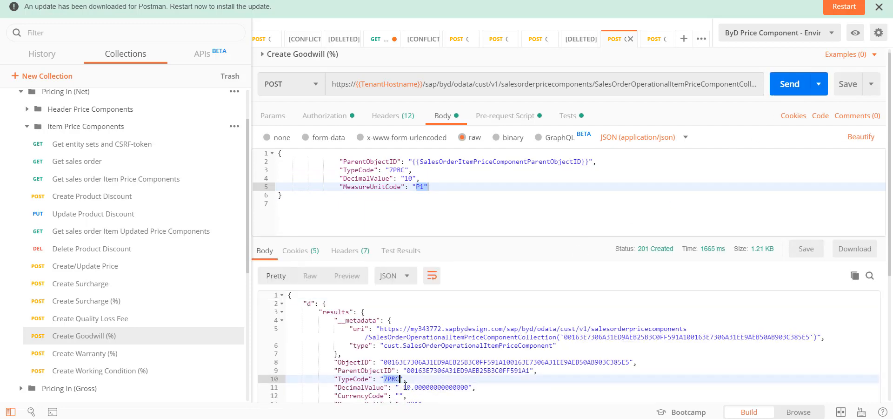
scroll(405, 386, down, 3)
scroll(407, 305, down, 2)
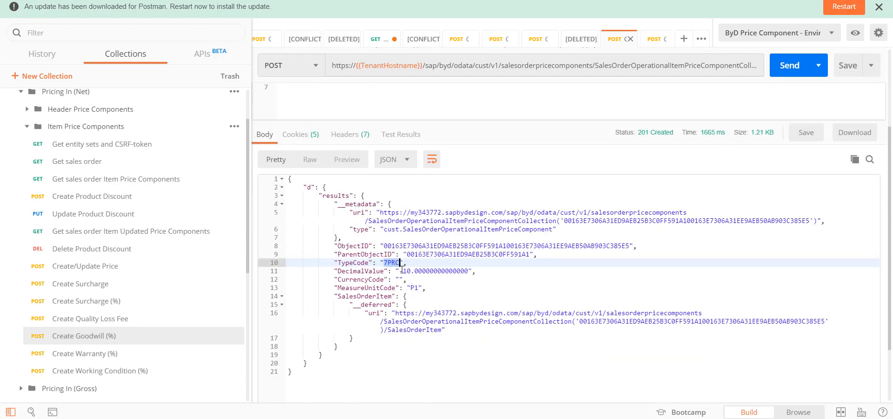
click(413, 270)
Step: Send the Create Warranty (%) request with TypeCode 7PR9, DecimalValue 10 and MeasureUnitCode P1, and check the returned type code, value and unit
click(85, 353)
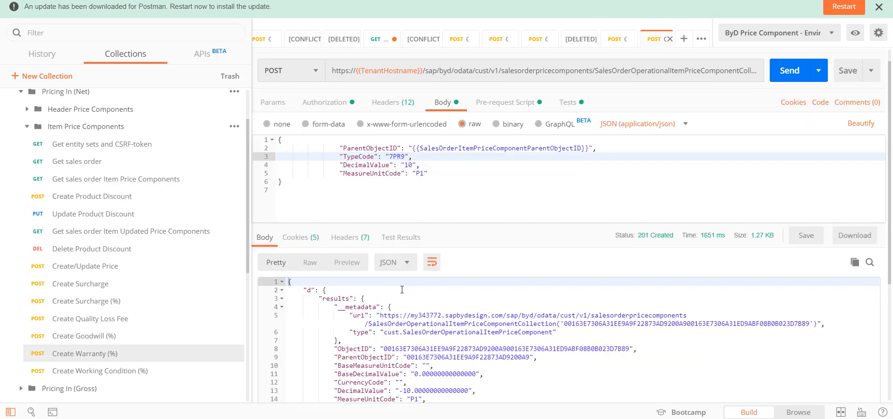
double_click(397, 156)
double_click(409, 165)
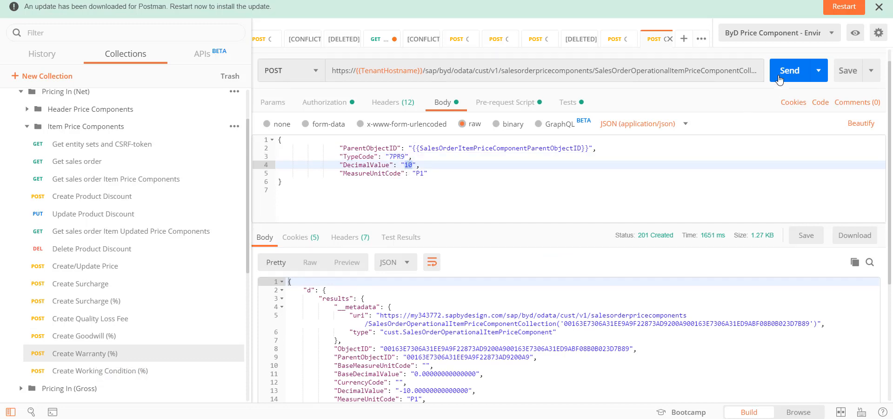
key(ctrl+Return)
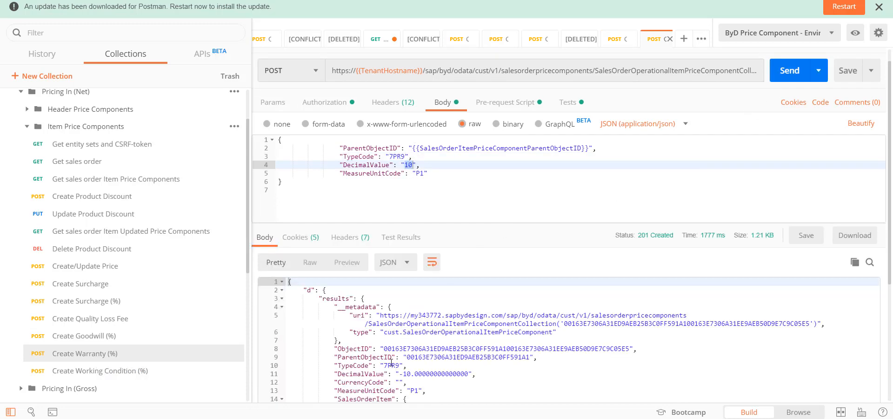
double_click(392, 365)
double_click(411, 374)
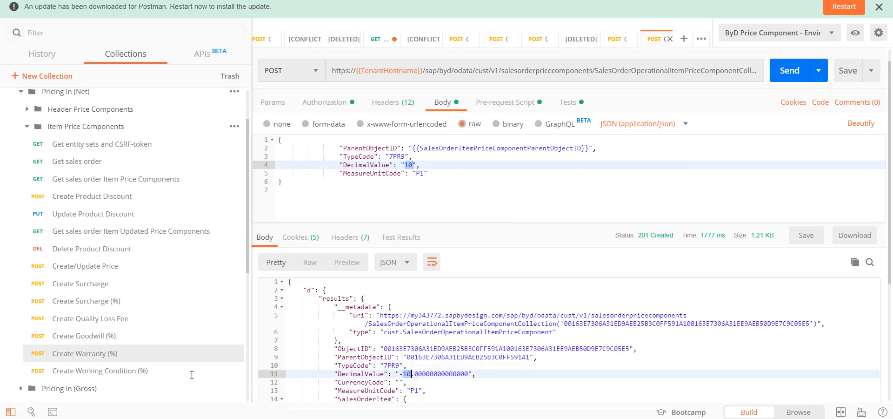
double_click(415, 390)
Step: Set DecimalValue to 20 in the body of the Create Working Condition (%) request, which uses TypeCode 7PR7 and MeasureUnitCode P1
click(128, 375)
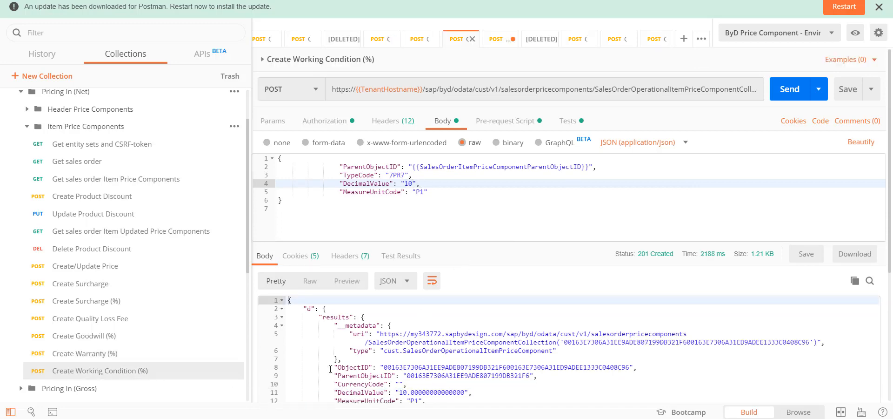
double_click(370, 167)
double_click(400, 176)
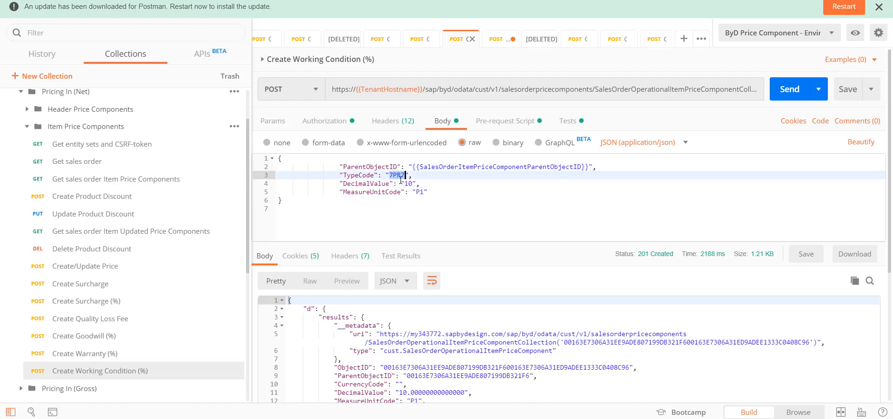
double_click(409, 183)
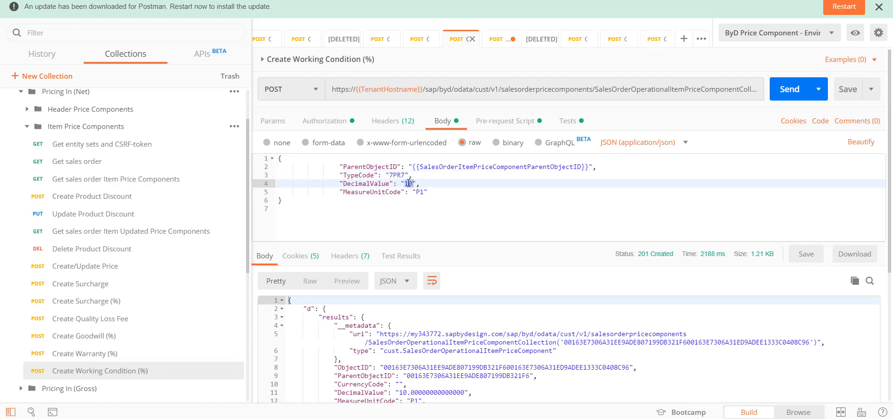
click(408, 184)
key(Delete)
click(420, 190)
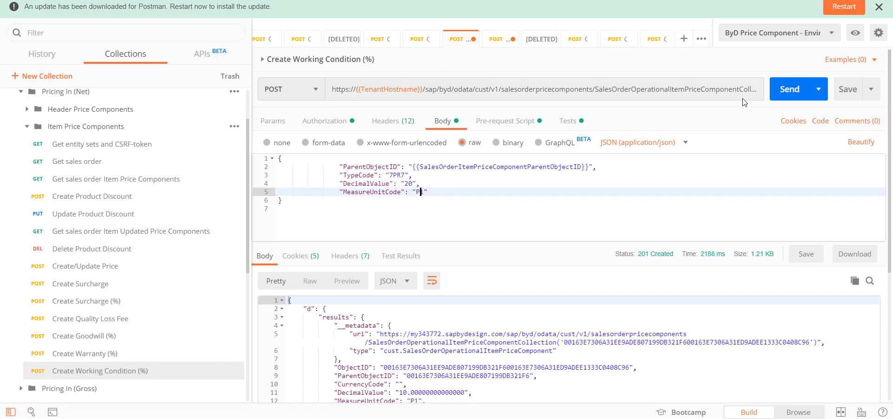
Step: Send the Create Working Condition (%) request and check the TypeCode and DecimalValue in its response
click(790, 88)
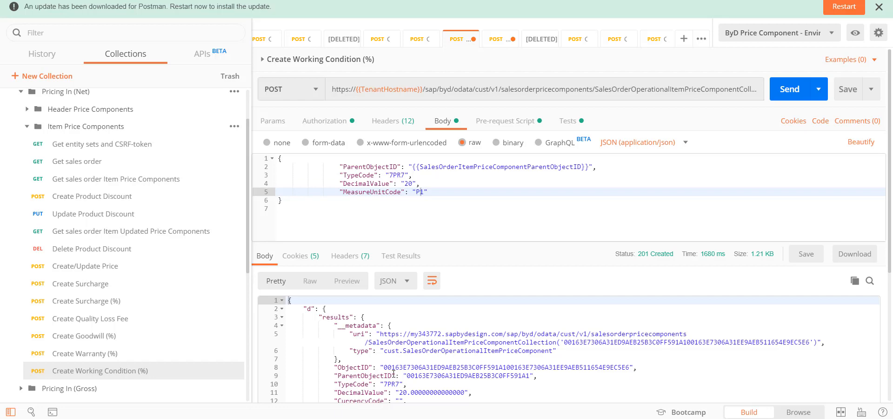
click(394, 381)
click(403, 392)
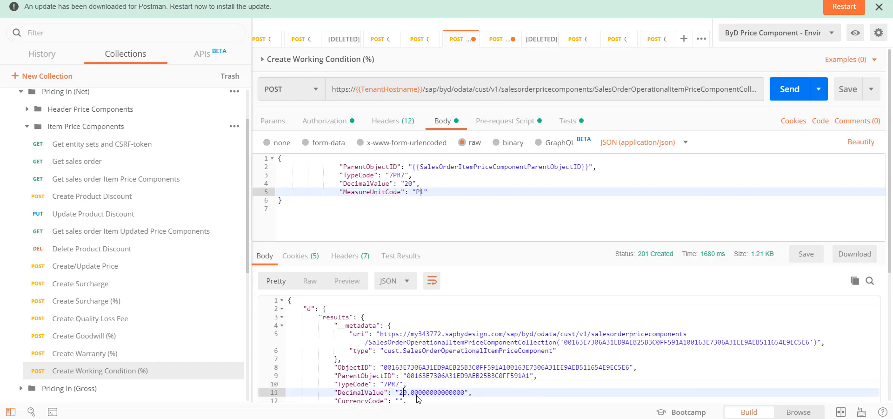
double_click(403, 392)
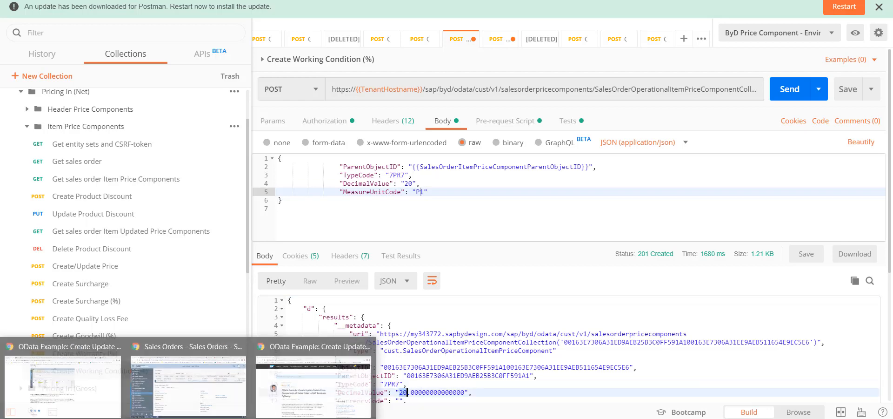
Step: Switch to SAP Business ByDesign, reopen sales order 3685's pricing for editing, expand the item and check its price components, including the List Price amount
click(167, 397)
click(197, 97)
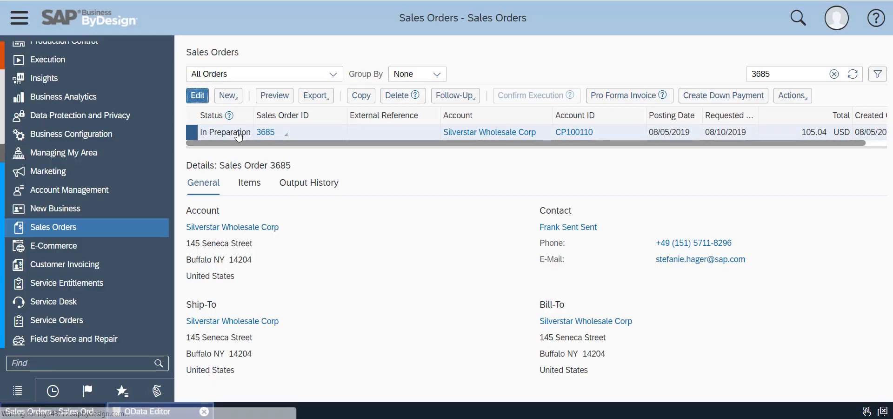
click(188, 89)
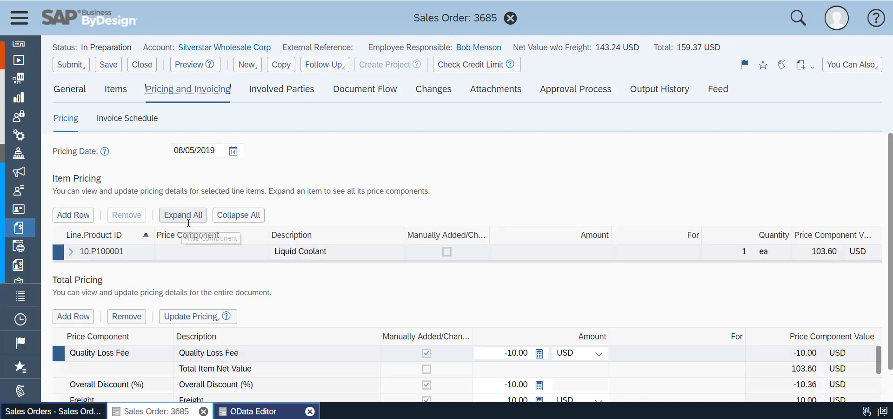
click(182, 216)
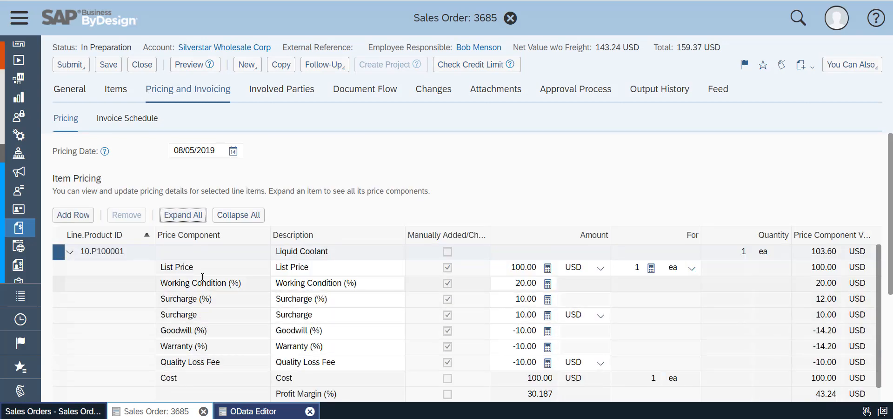
click(201, 267)
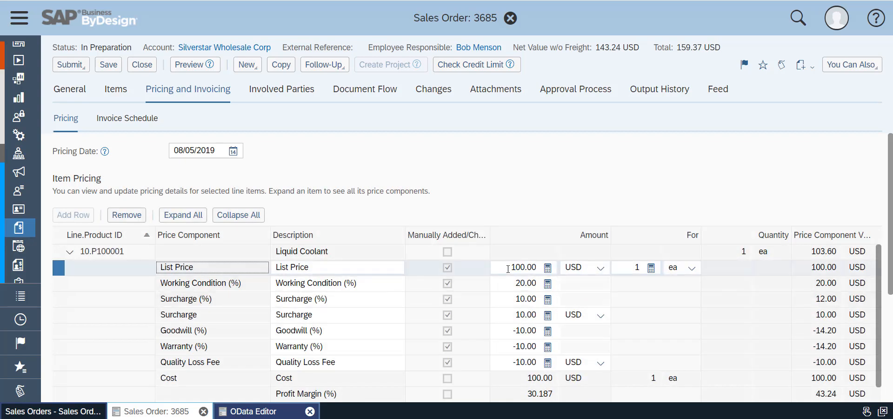
drag(508, 268, 540, 267)
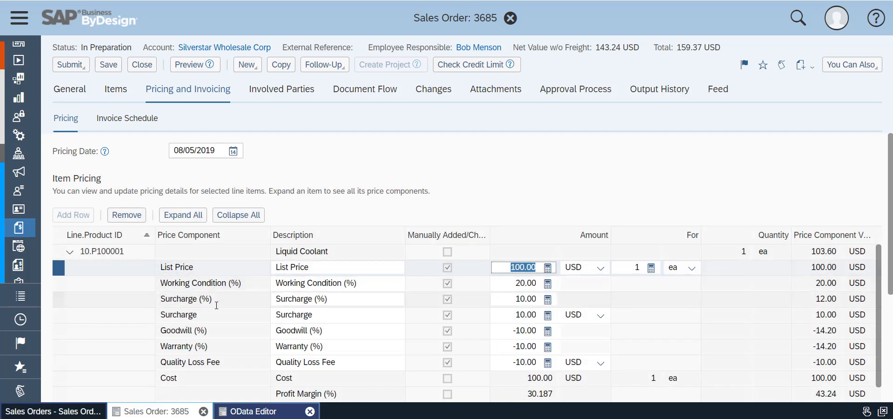
click(206, 339)
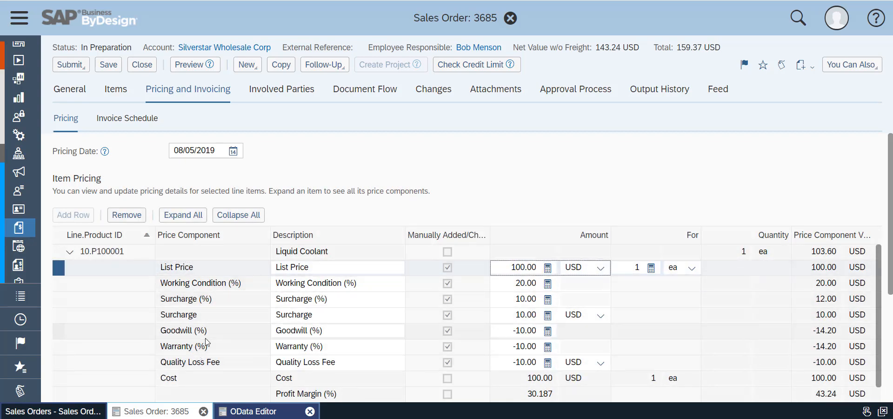
Step: Check the amounts of the Surcharge and Surcharge (%) price components on the Liquid Coolant item
click(200, 315)
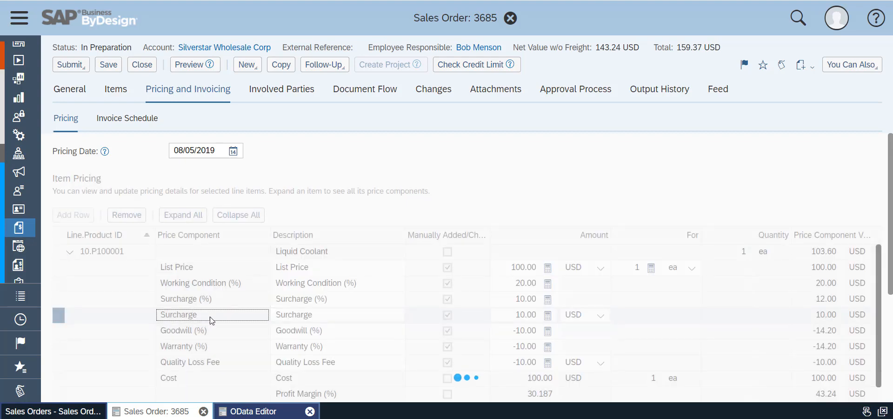
drag(506, 315, 537, 316)
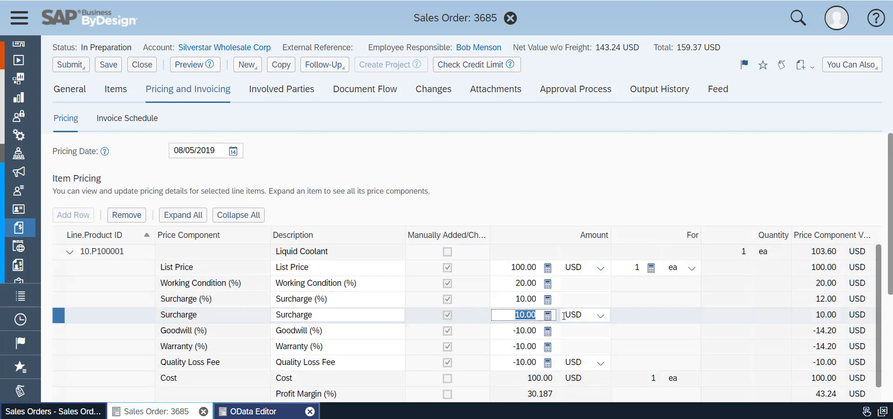
click(345, 300)
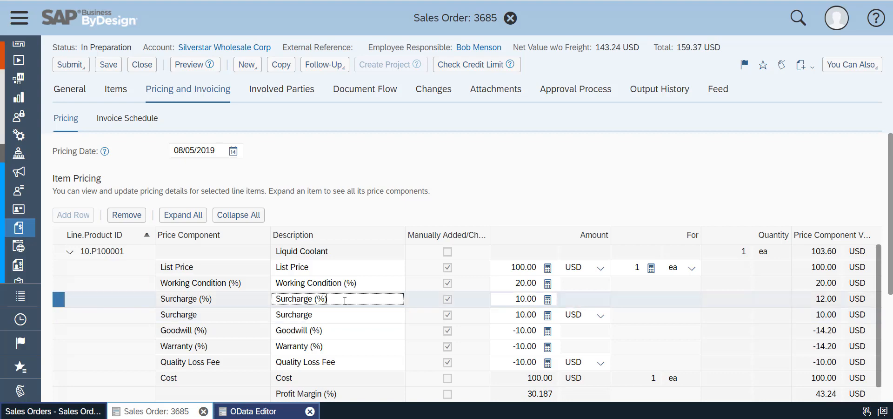
drag(395, 300, 274, 299)
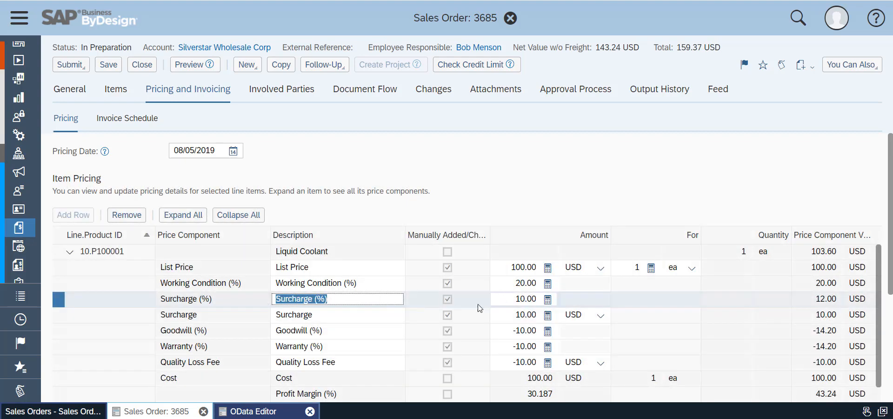
drag(517, 300, 538, 300)
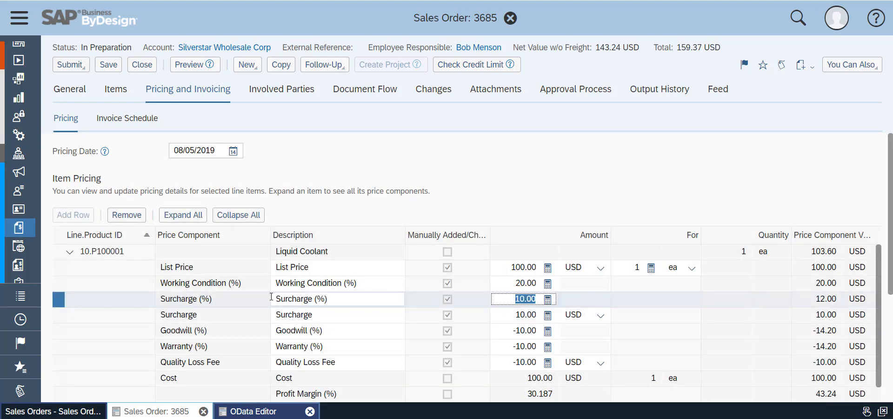
Step: Check the amounts of the item's Warranty (%) and Quality Loss Fee price components
click(228, 343)
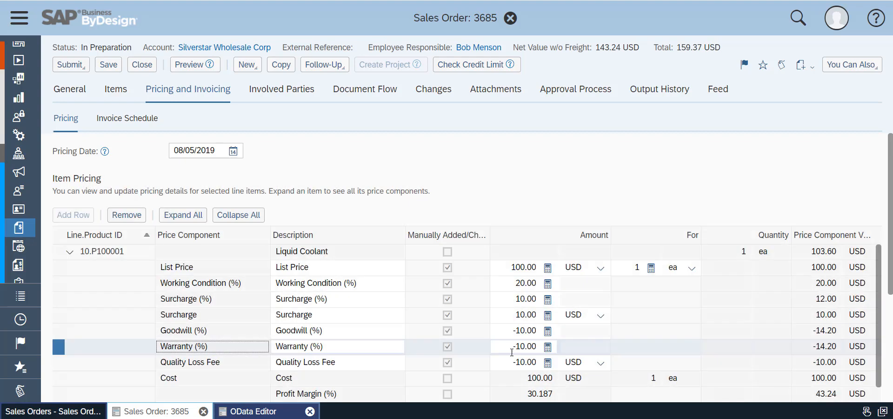
drag(513, 347, 538, 362)
click(247, 364)
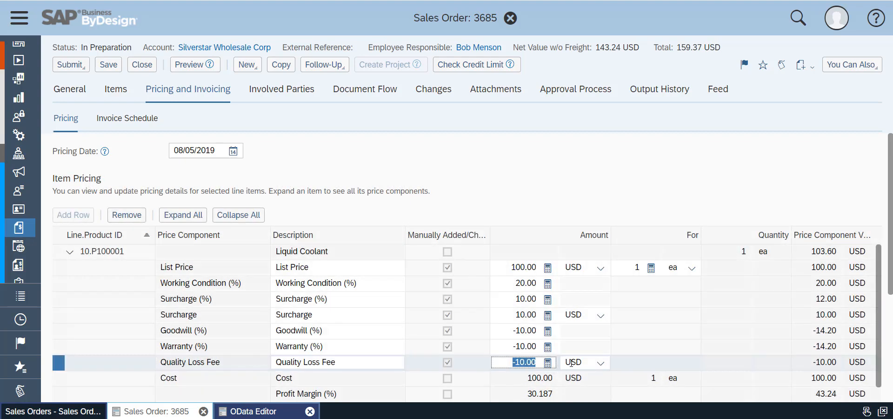
Step: Check the amount and resulting price component value of the item's Working Condition (%) component
click(219, 284)
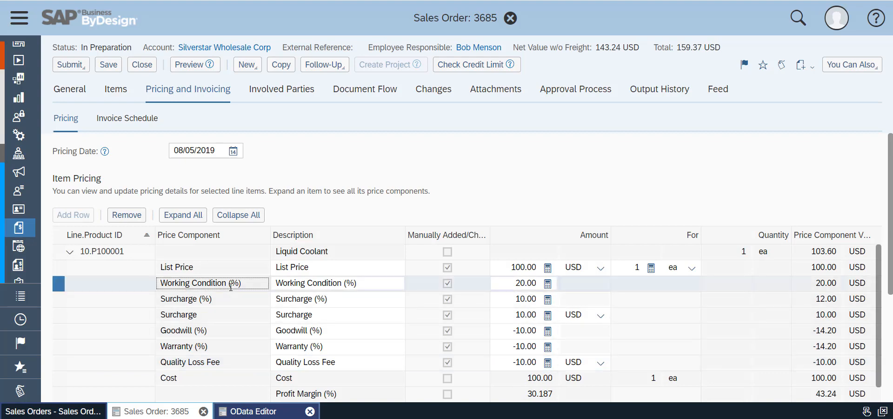
drag(513, 284, 539, 283)
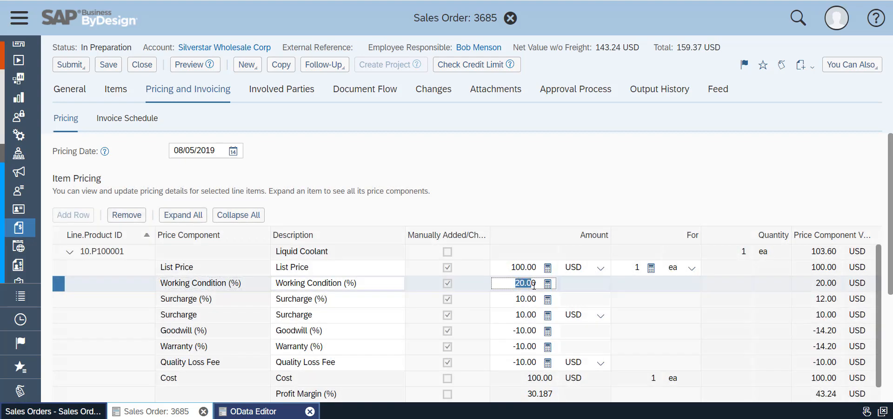
click(827, 283)
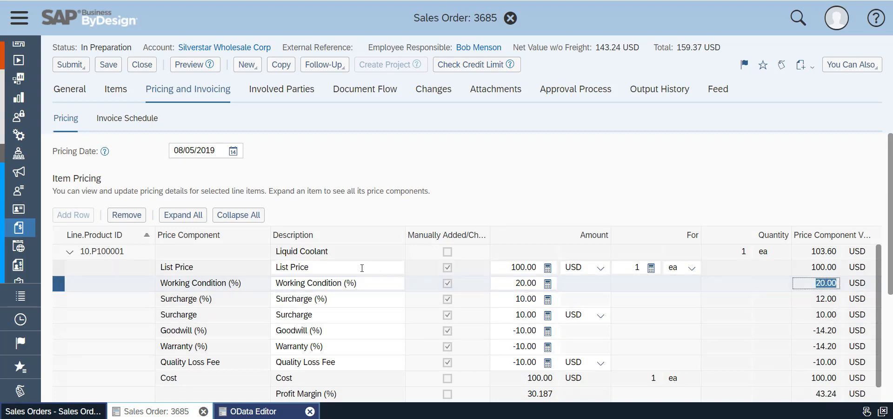
Step: Add a blank price component row under Item Pricing and another under Total Pricing, and examine the component types each one offers
click(70, 253)
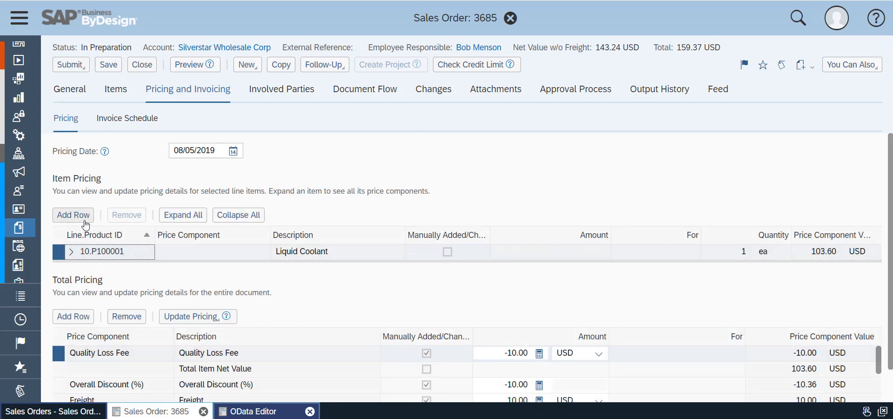
click(72, 215)
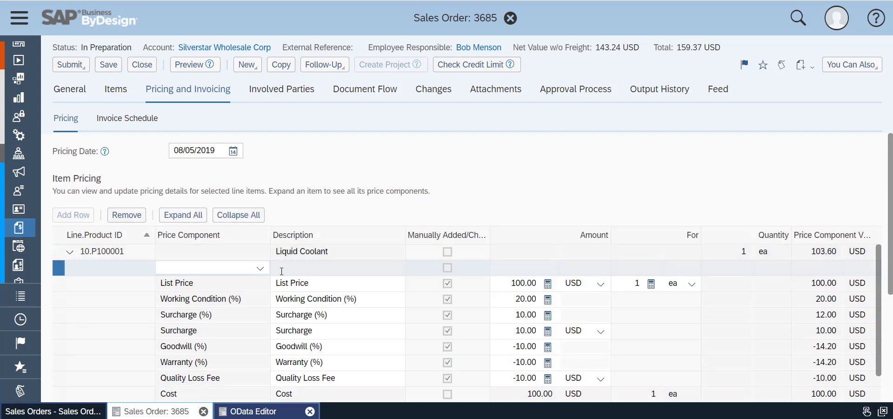
click(260, 268)
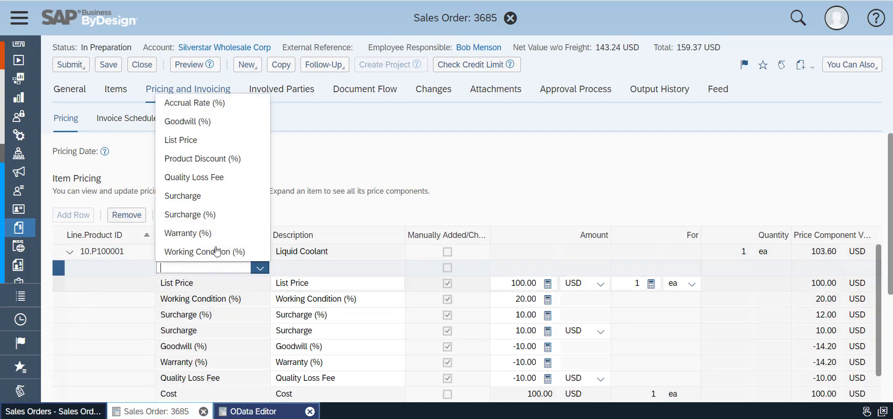
click(185, 252)
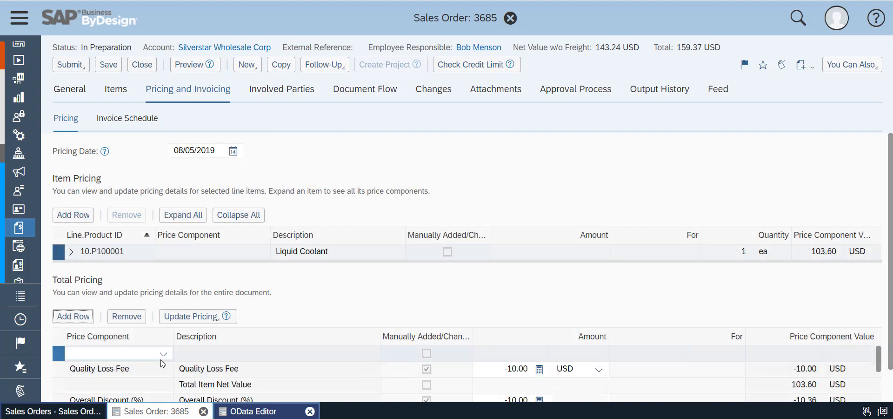
click(162, 356)
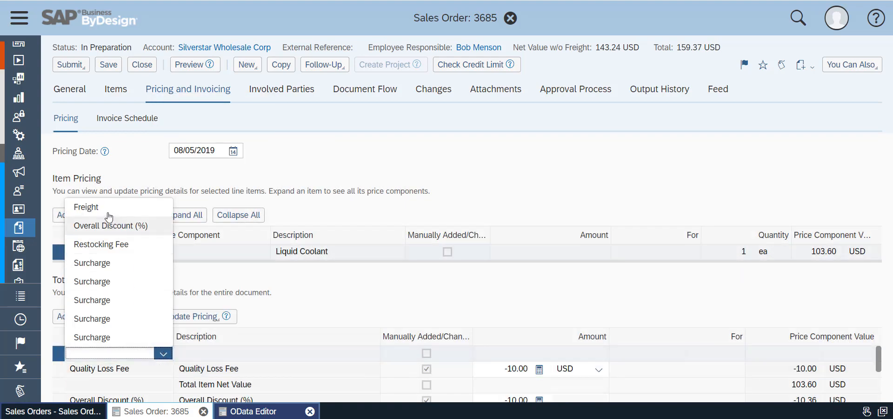